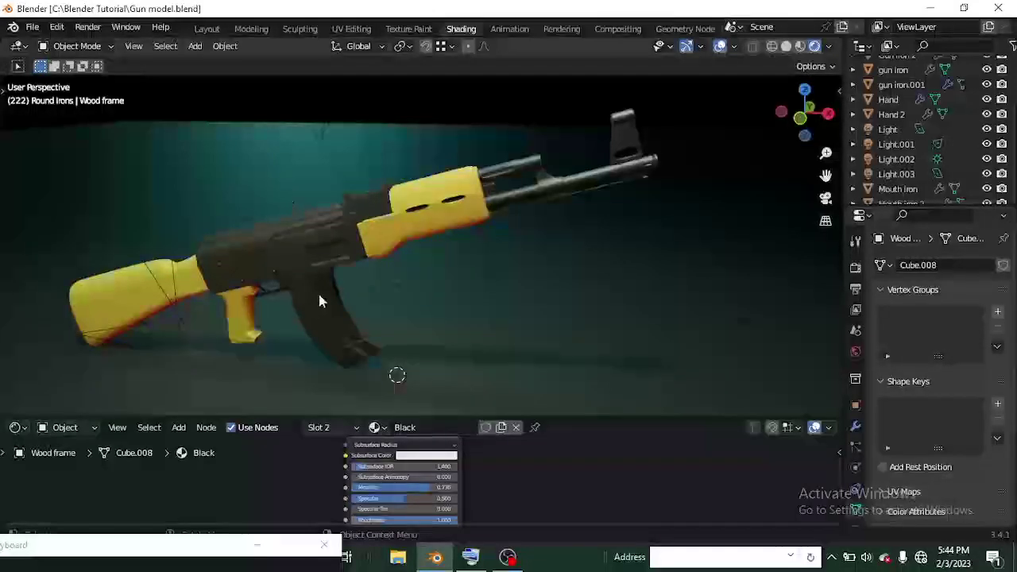
Step: Hide the light object named Light in the viewport
middle_drag(347, 290, 347, 227)
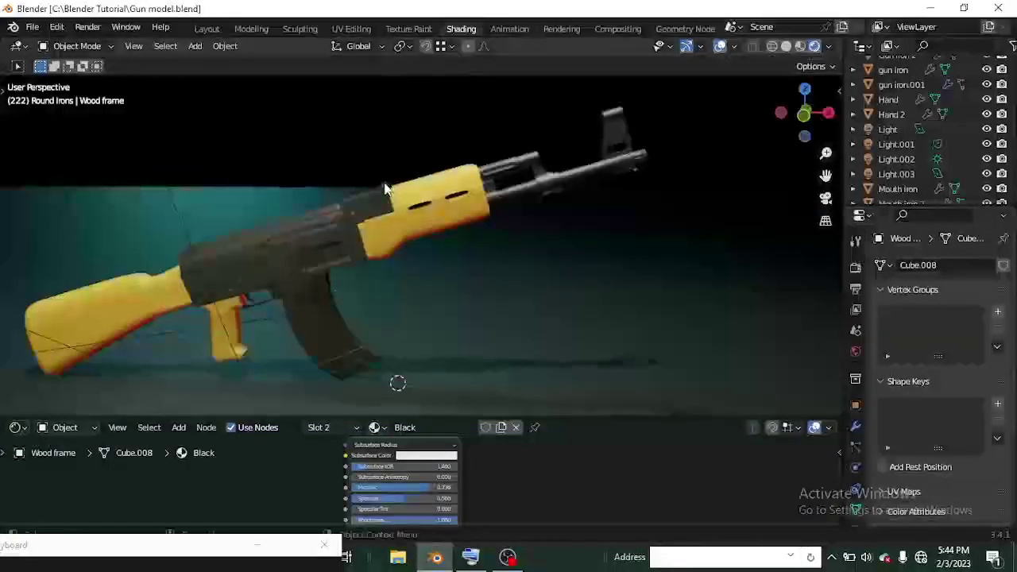
middle_drag(442, 220, 404, 234)
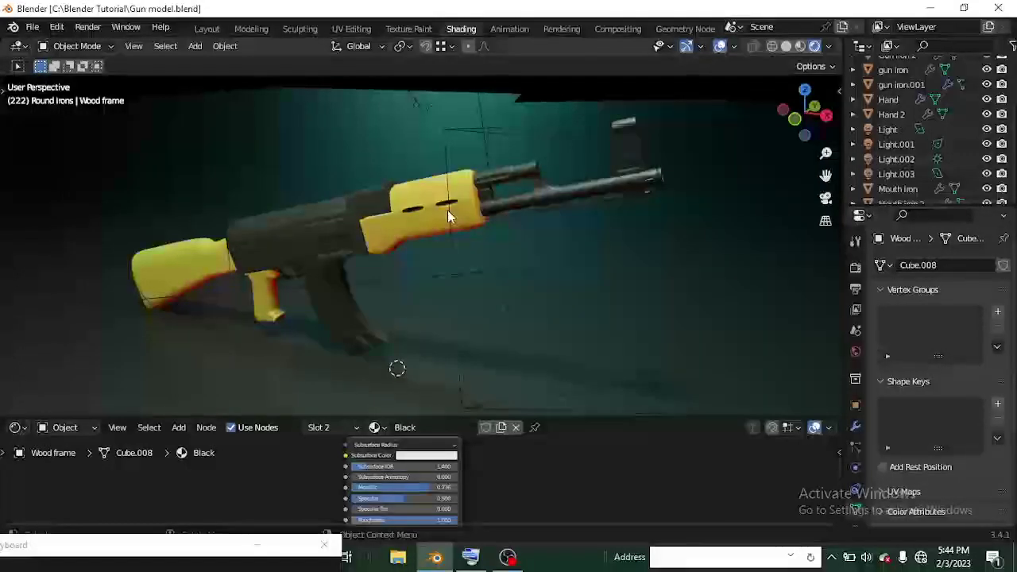
middle_drag(395, 238, 446, 259)
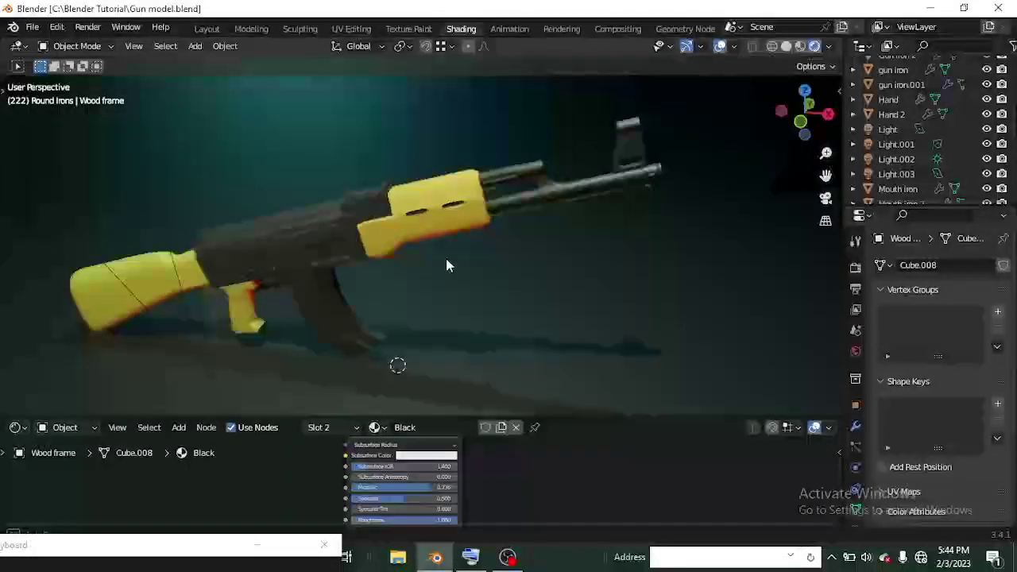
middle_drag(355, 293, 354, 263)
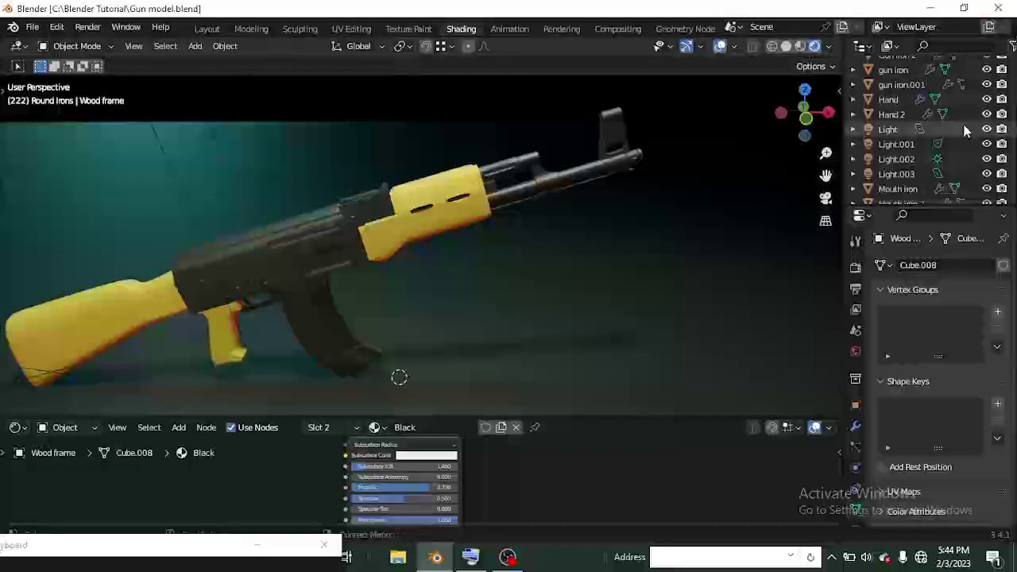
click(986, 128)
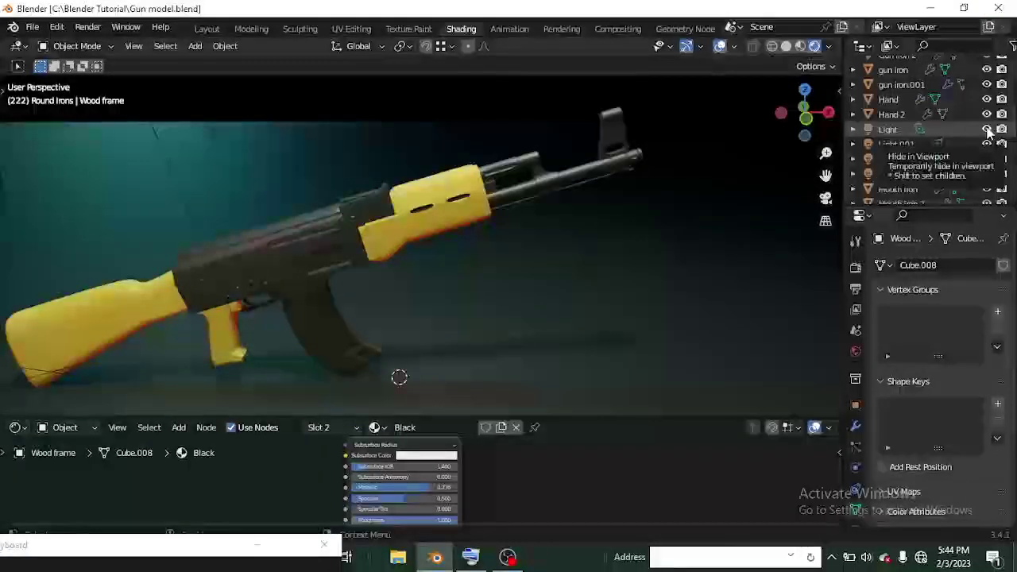
click(987, 130)
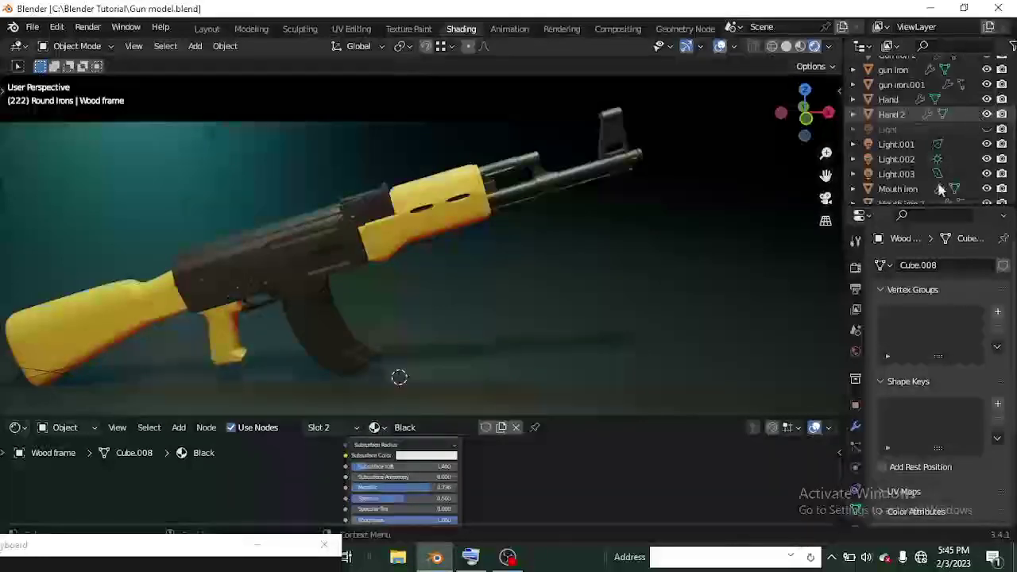
scroll(945, 162, up, 5)
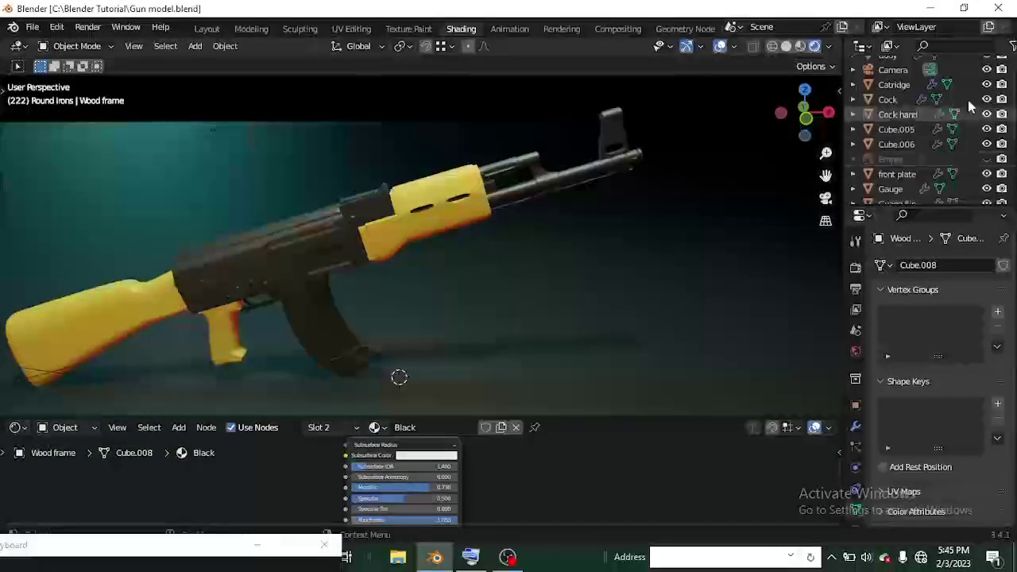
scroll(982, 123, up, 3)
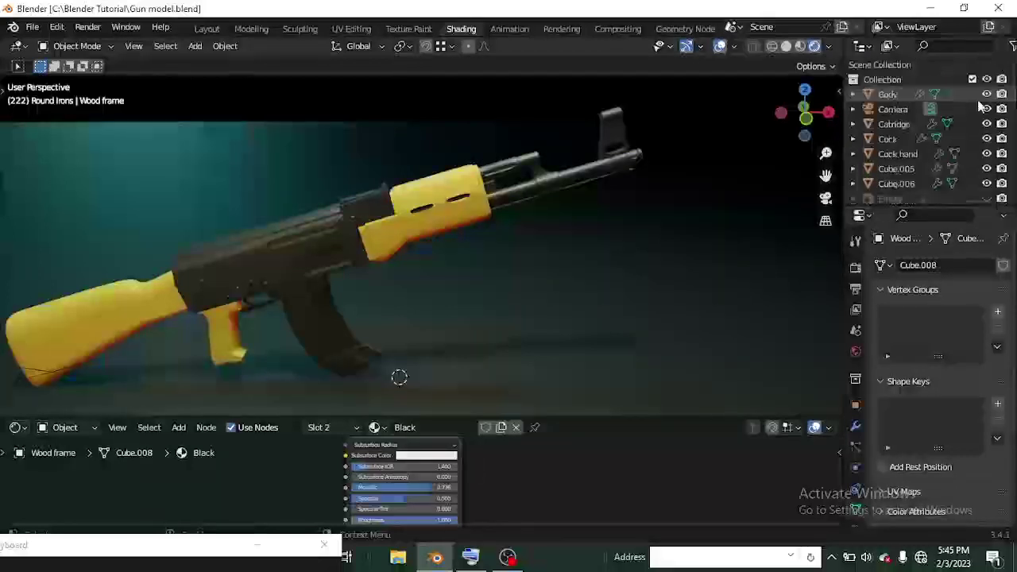
scroll(982, 135, down, 8)
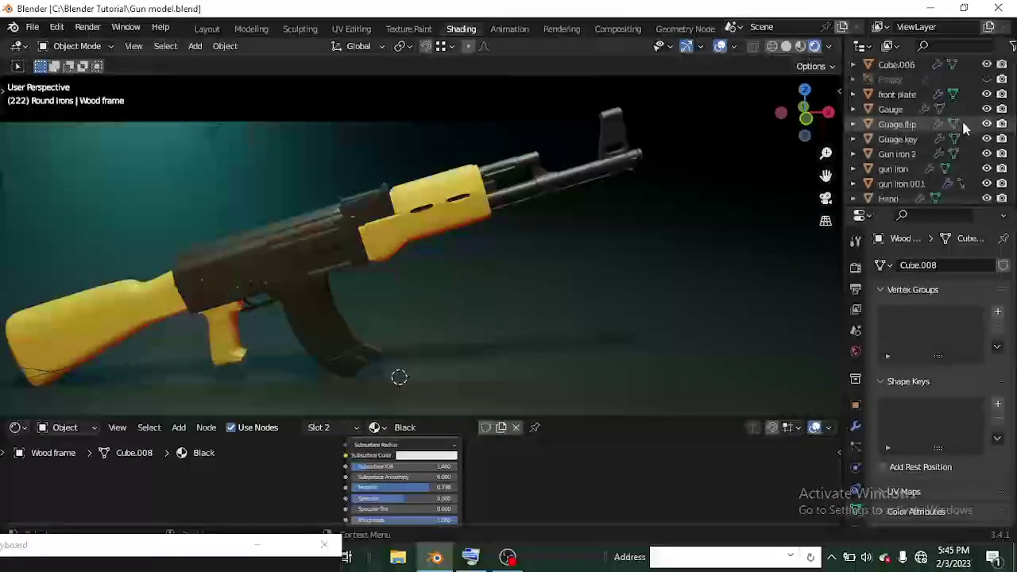
scroll(961, 163, up, 2)
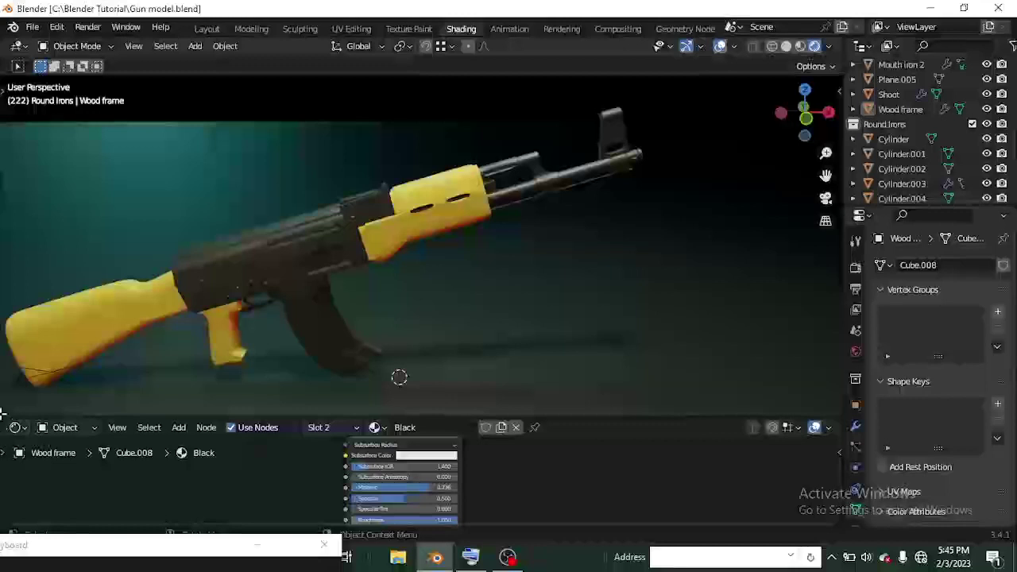
Step: Split the 3D viewport vertically so a solid view sits beside the rendered view, each about half as wide
drag(4, 407, 425, 368)
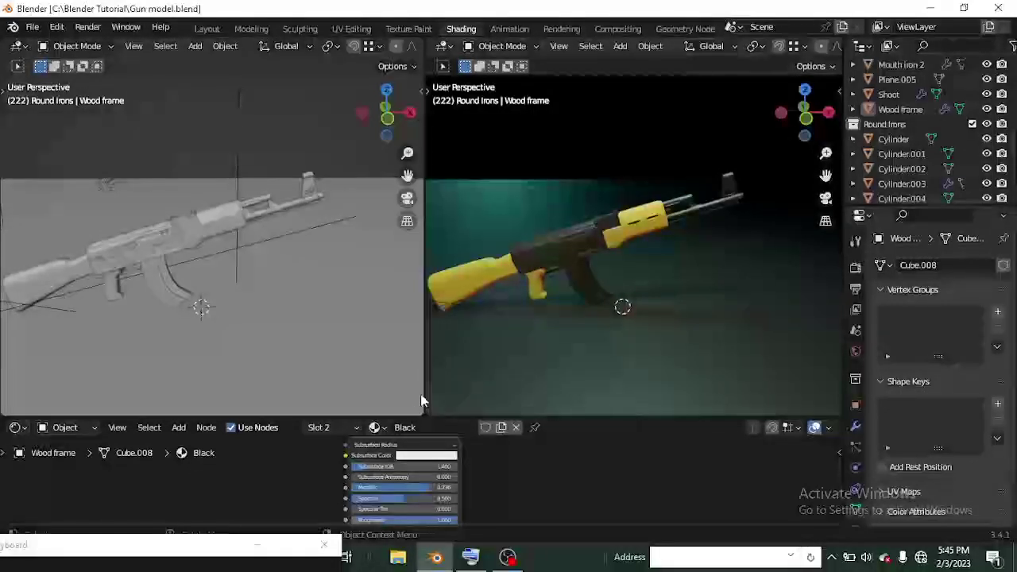
drag(423, 391, 389, 396)
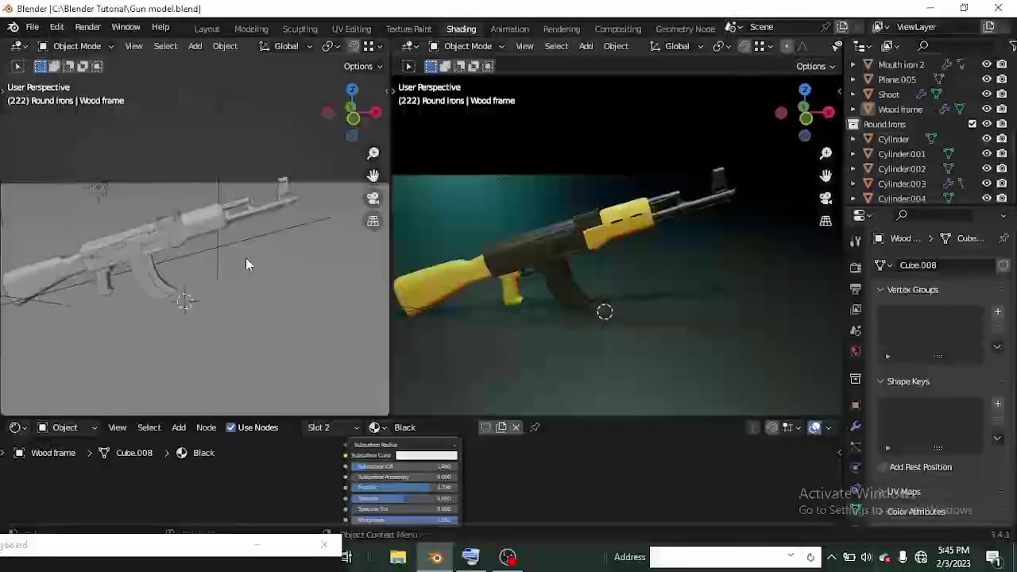
scroll(246, 257, down, 6)
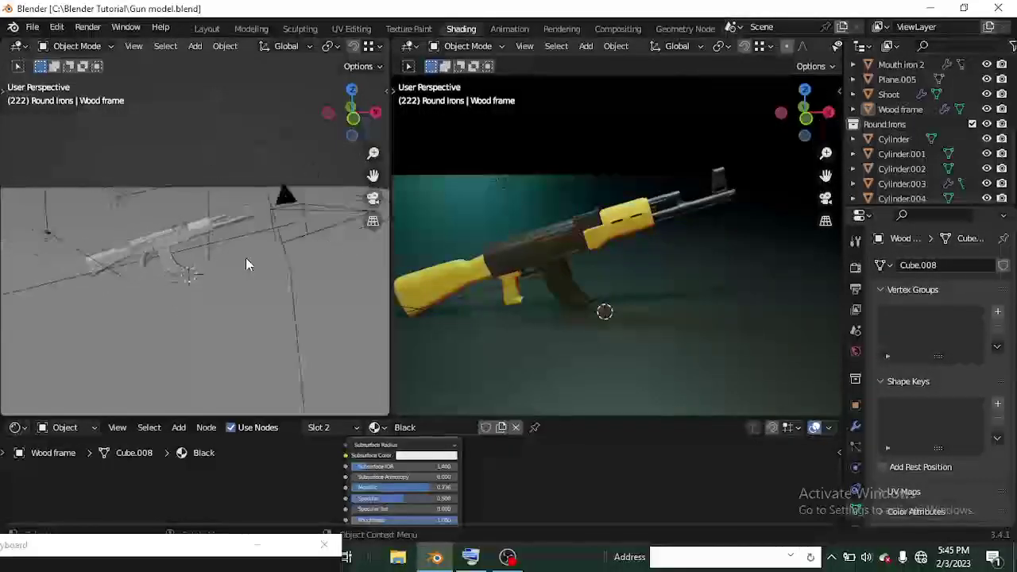
Step: Select the area light Light.003 and the spot light Light.001 in turn to view their settings
middle_drag(200, 268, 220, 275)
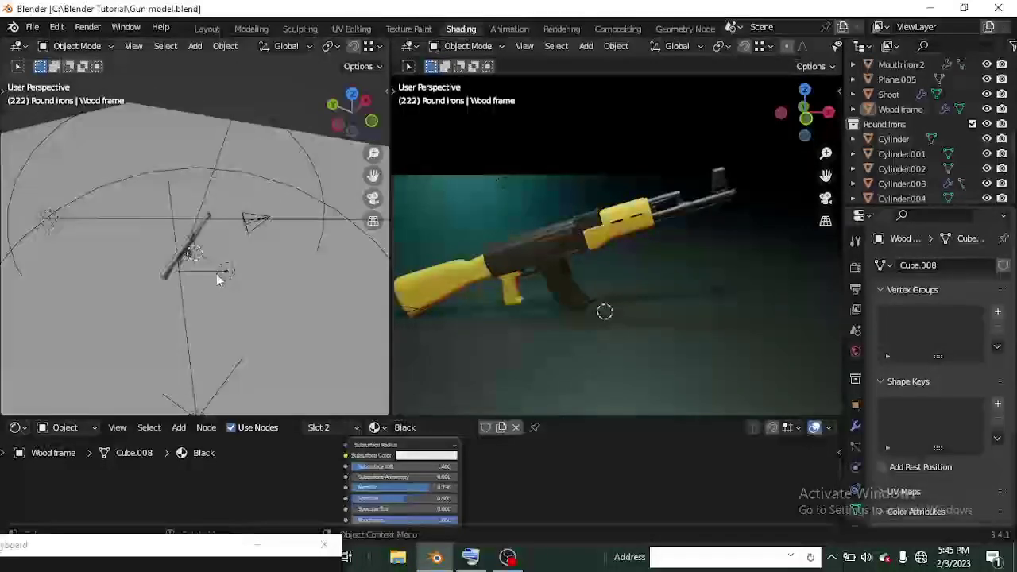
click(225, 274)
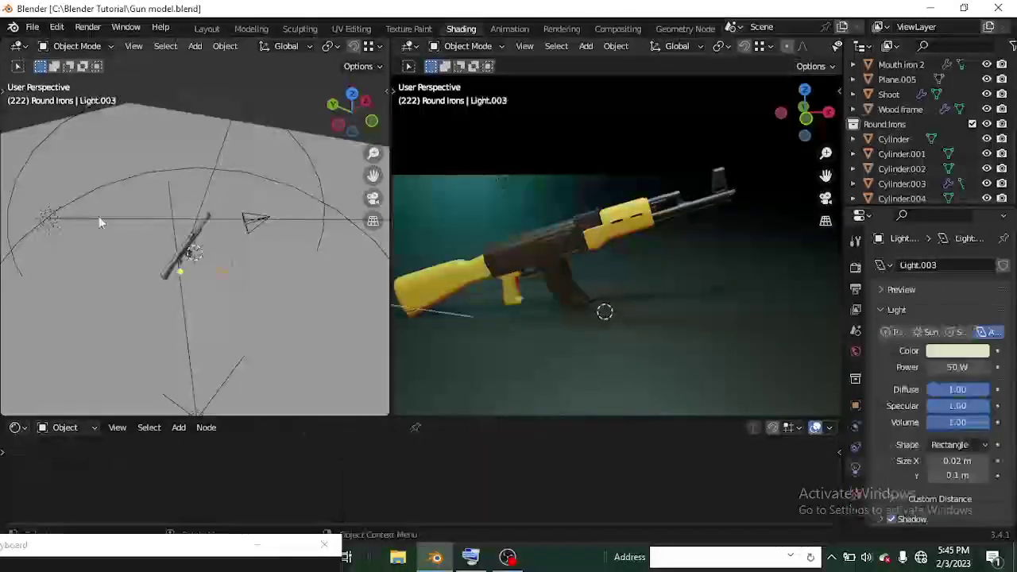
click(52, 218)
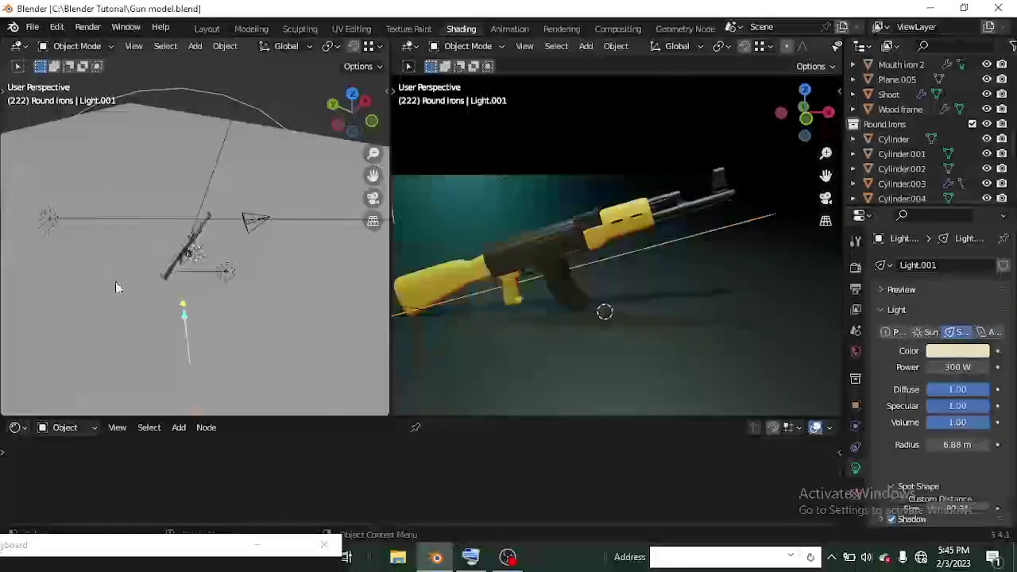
Step: Try the Point, Sun and Spot types on Light.003, and set it back to Area
click(224, 271)
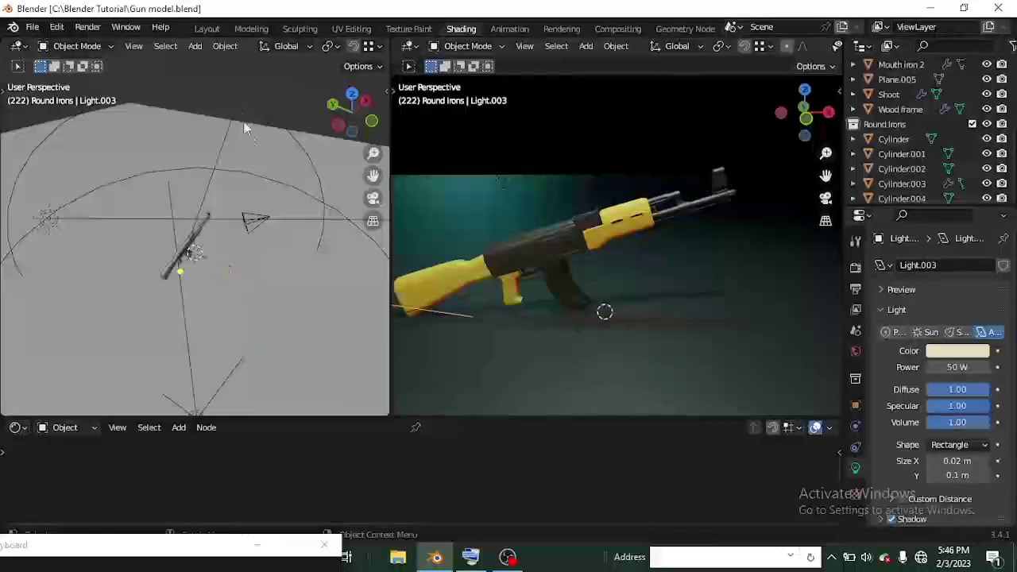
middle_drag(240, 341, 236, 340)
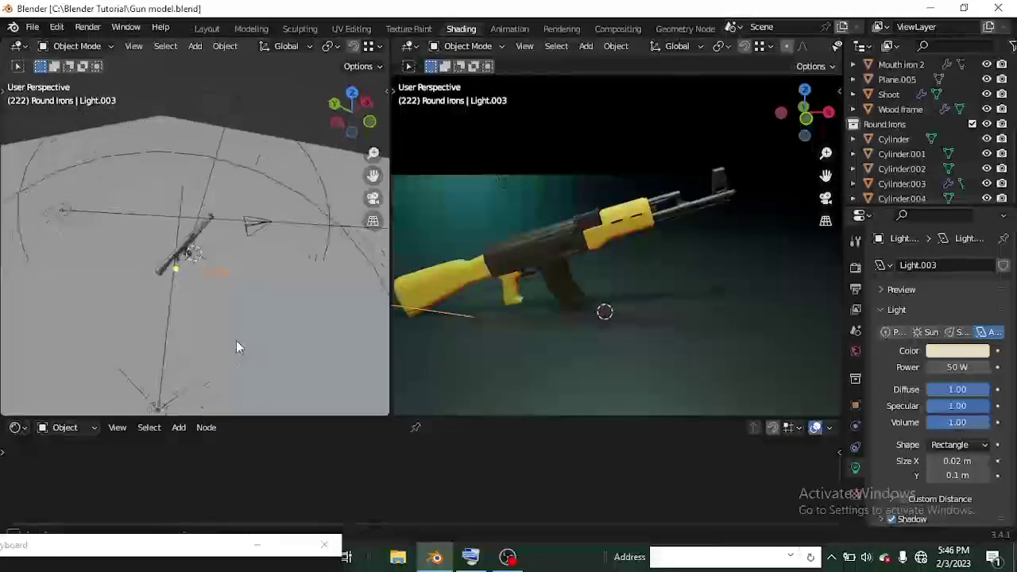
click(888, 332)
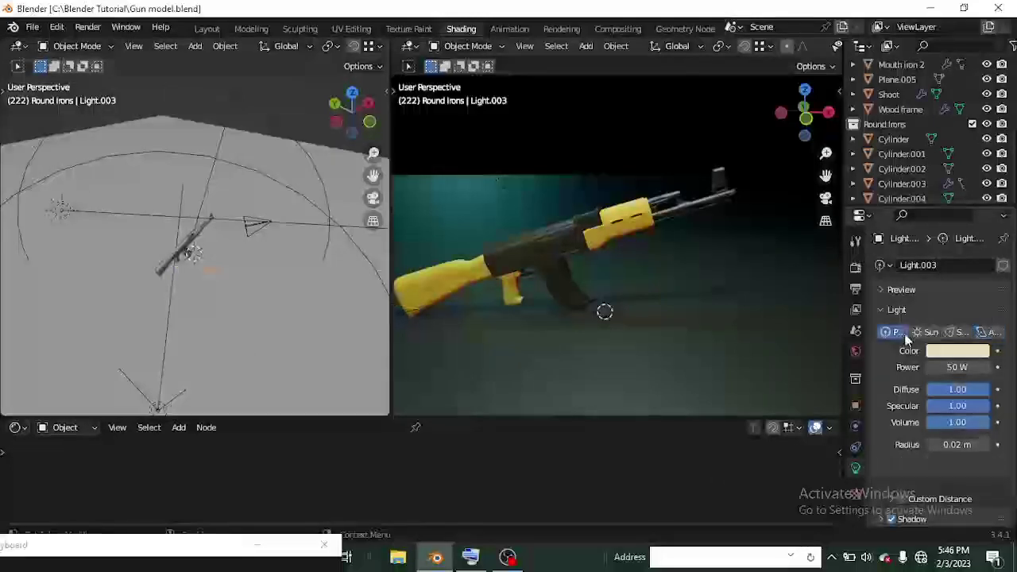
click(930, 332)
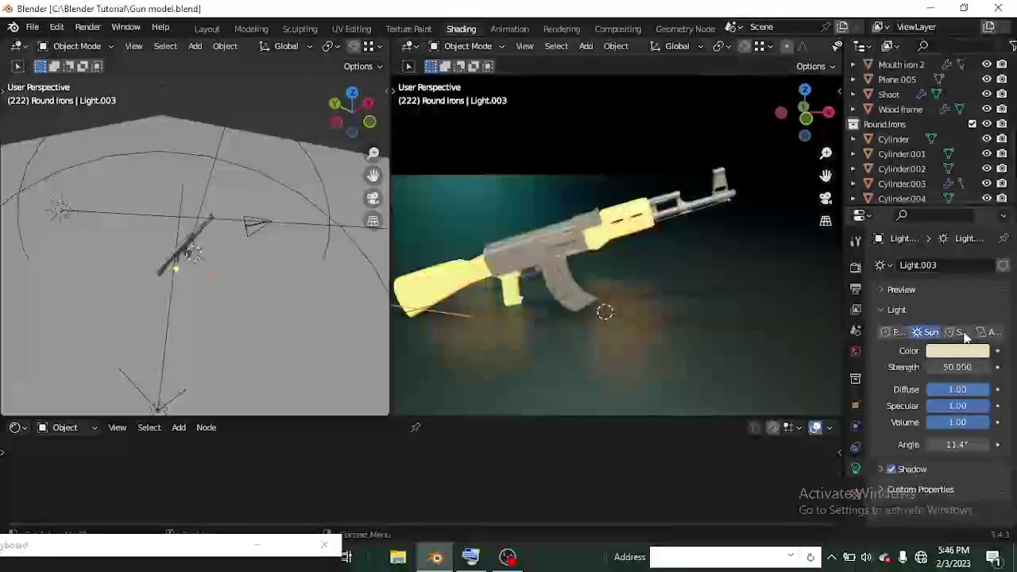
click(960, 332)
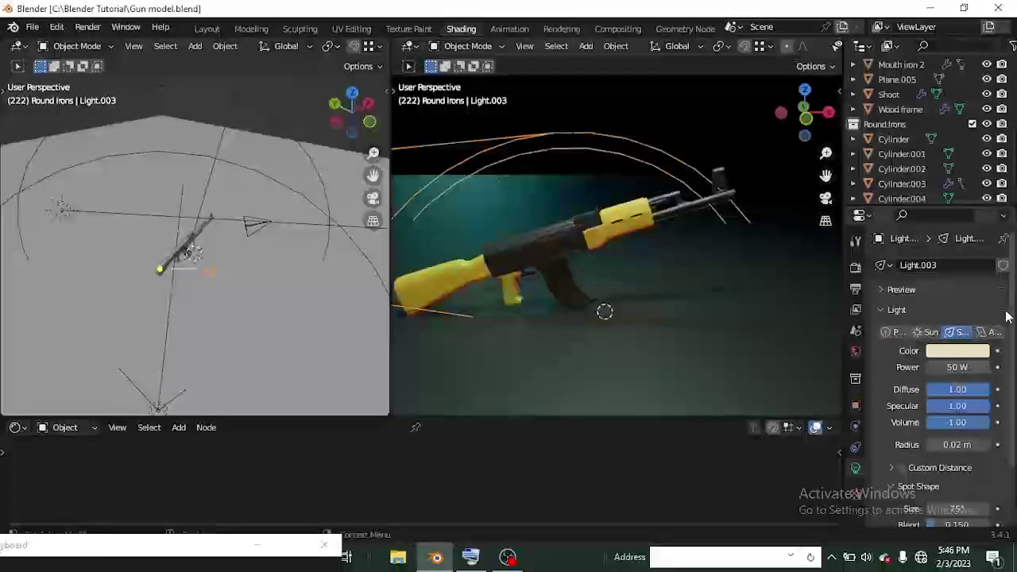
click(990, 333)
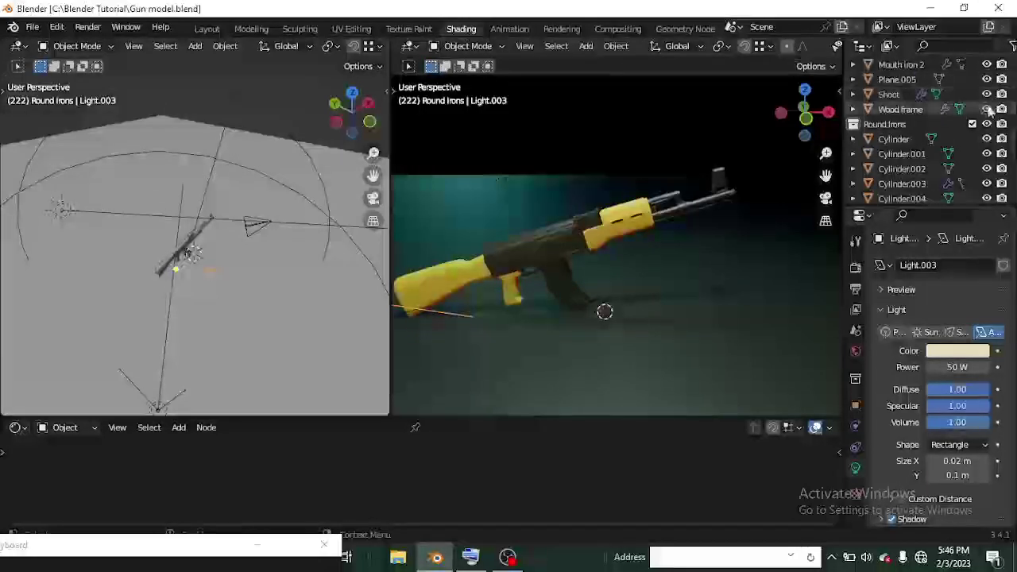
Step: Delete the area light Light.003 and the cyan sun light Light.002
key(Delete)
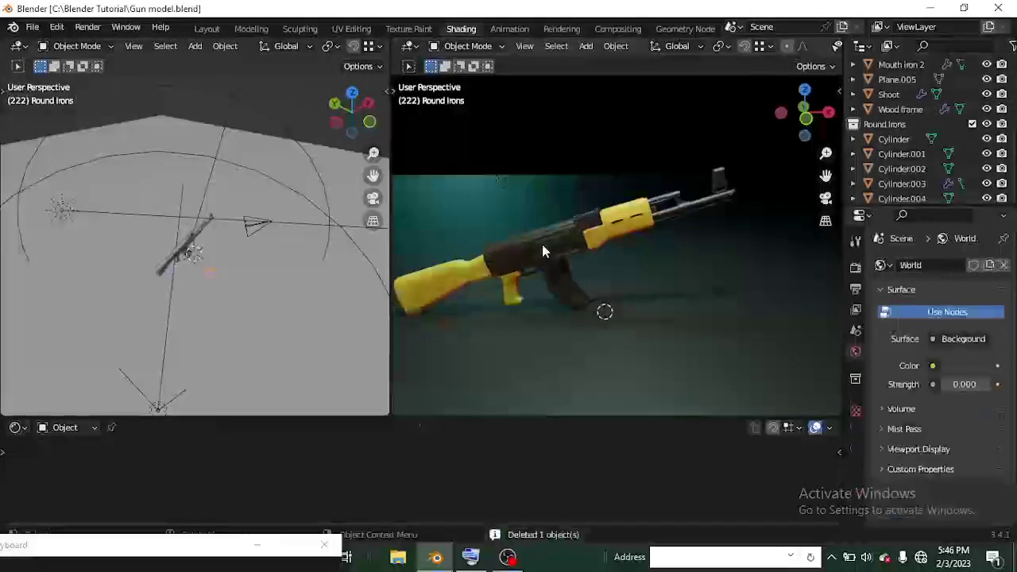
key(ctrl+z)
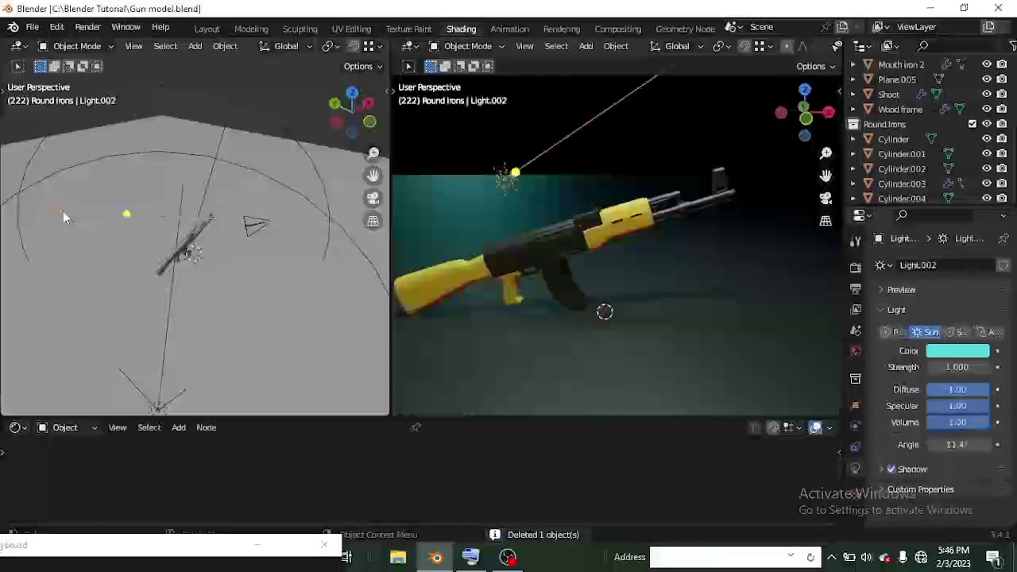
key(ctrl+shift+z)
key(Delete)
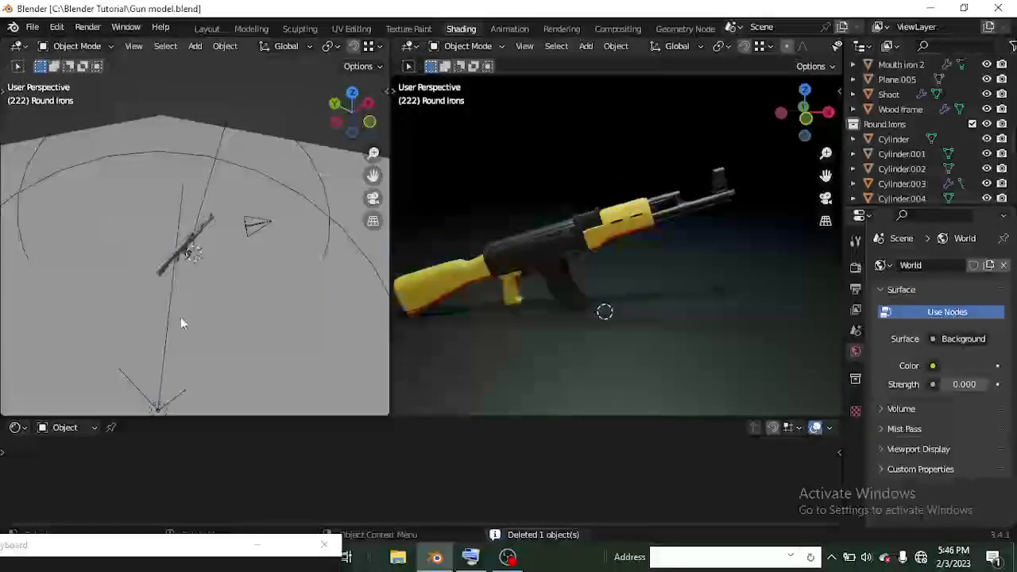
Step: Delete the spot light Light.001, the area light Point and the last remaining light behind the gun
middle_drag(188, 306, 91, 338)
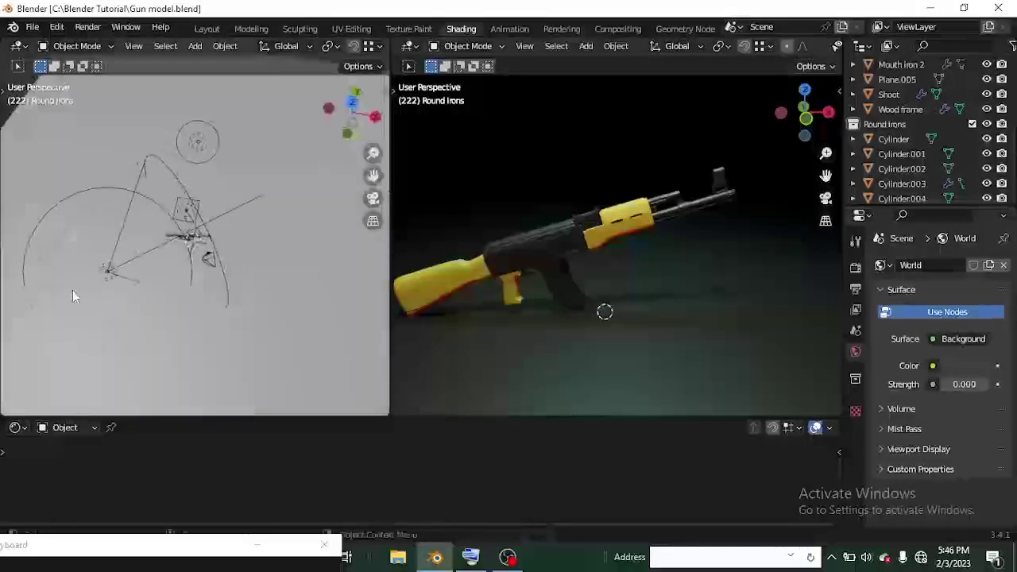
click(110, 278)
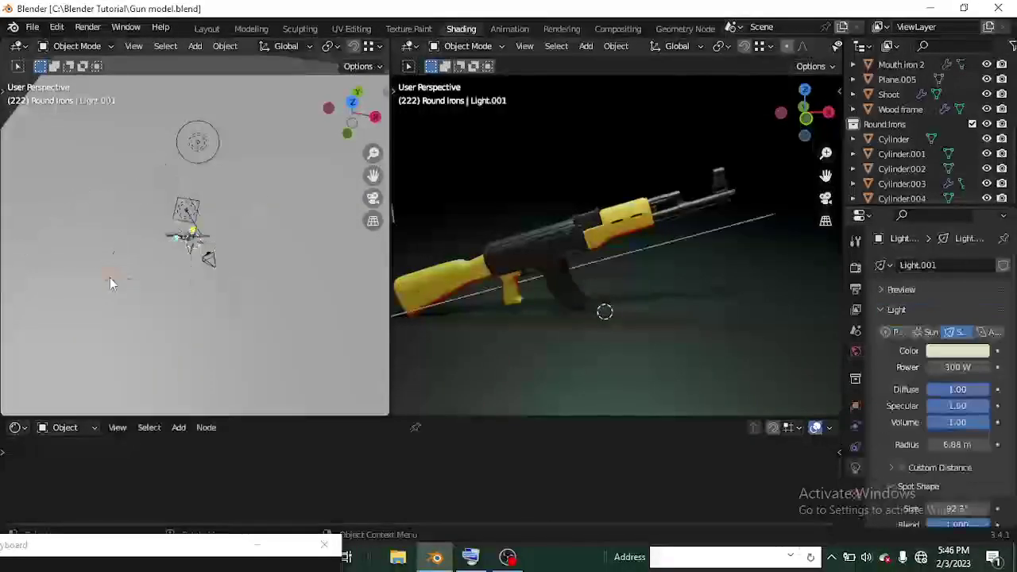
key(Delete)
click(192, 212)
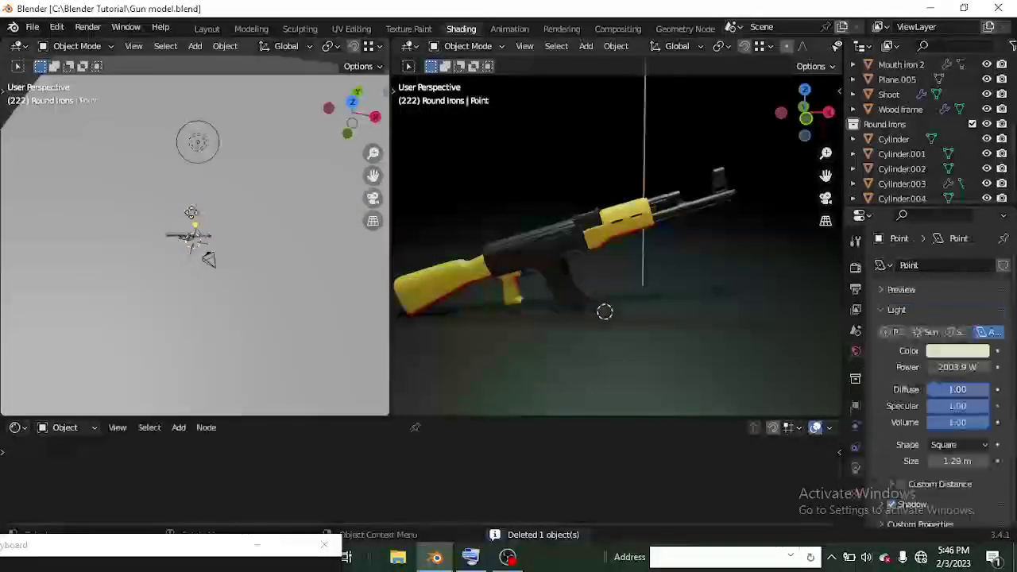
key(Delete)
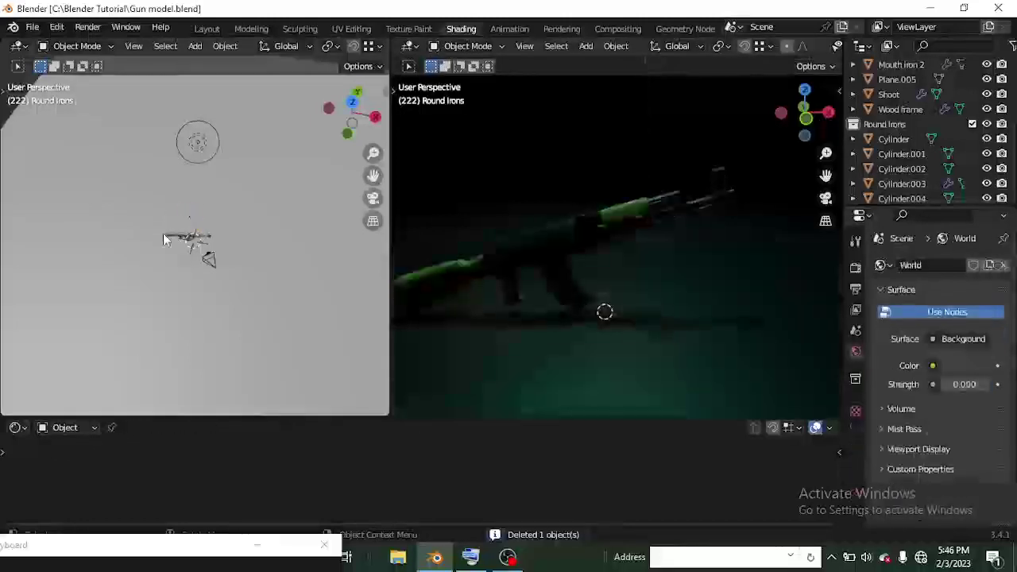
click(190, 151)
key(Delete)
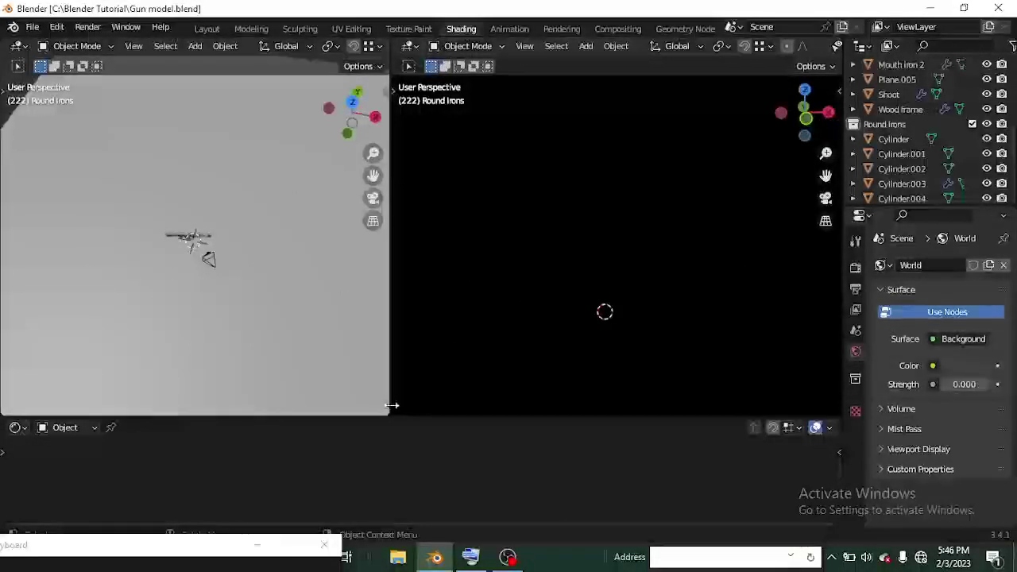
Step: Narrow the solid view beside the rendered view, and widen it back to about half the viewport width
drag(392, 405, 193, 365)
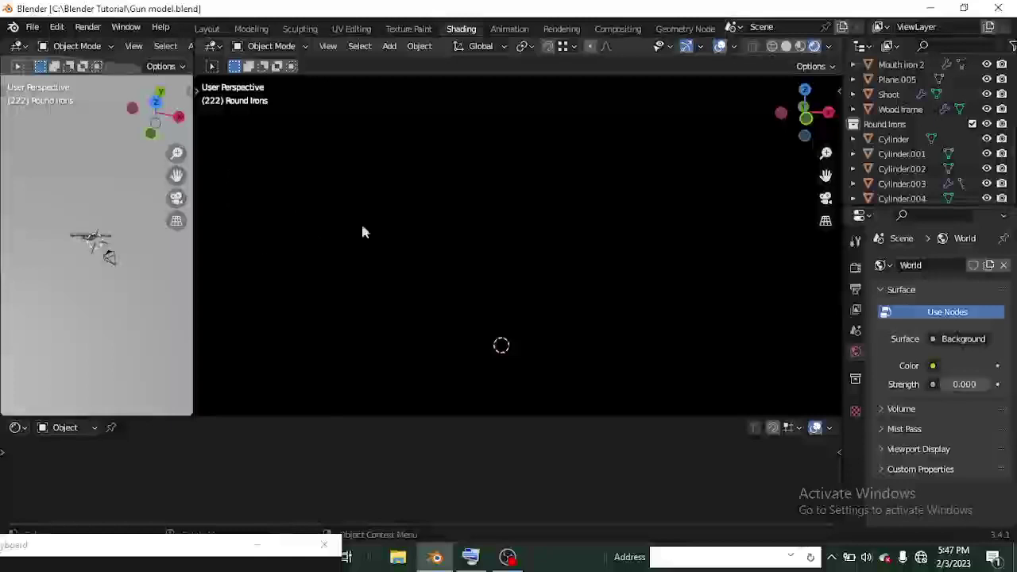
click(506, 302)
key(Up)
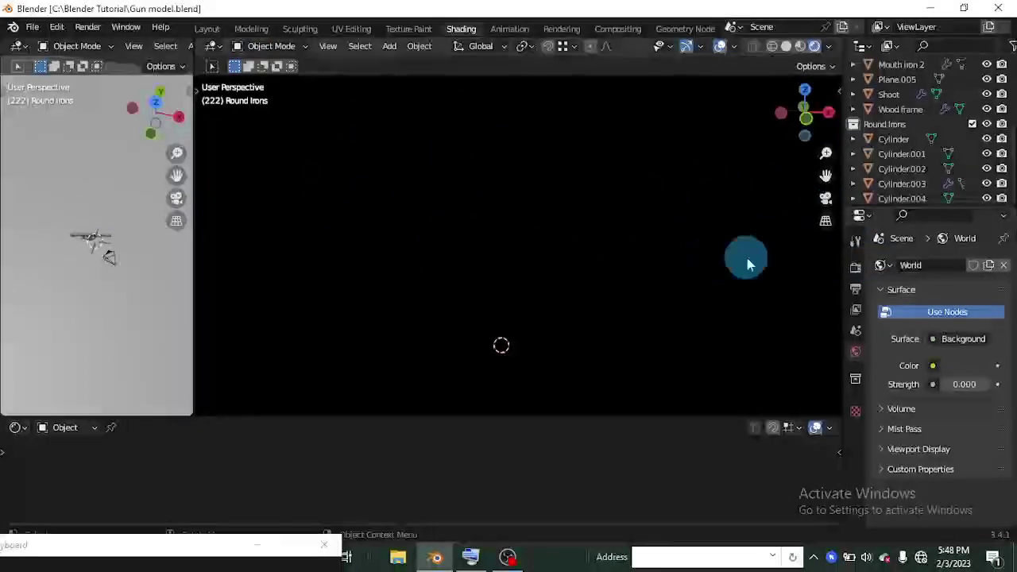
drag(195, 396, 387, 401)
middle_drag(238, 263, 238, 234)
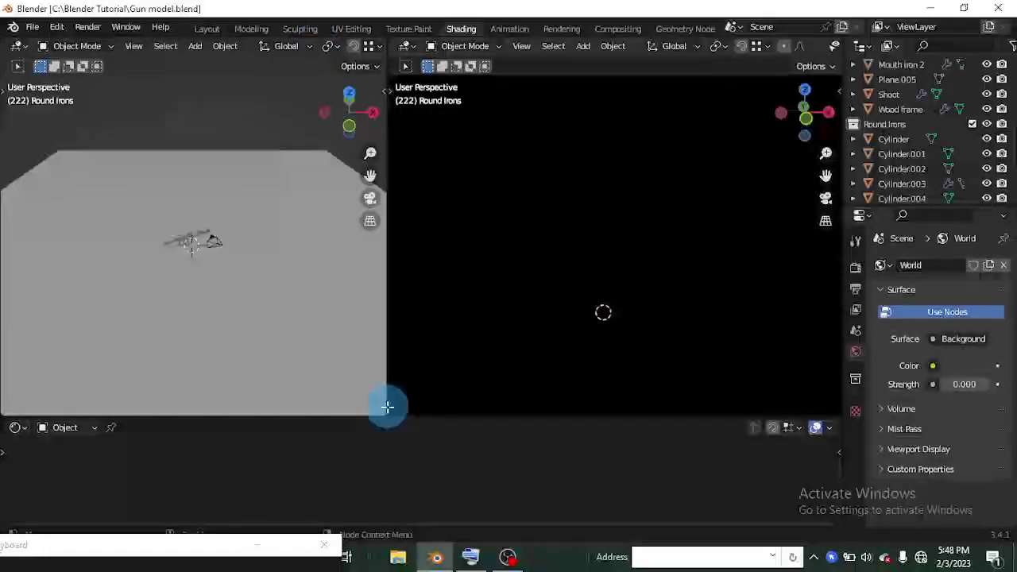
Step: Split the rendered viewport to add a third view, and merge the extra view back
drag(386, 407, 400, 449)
drag(383, 415, 663, 411)
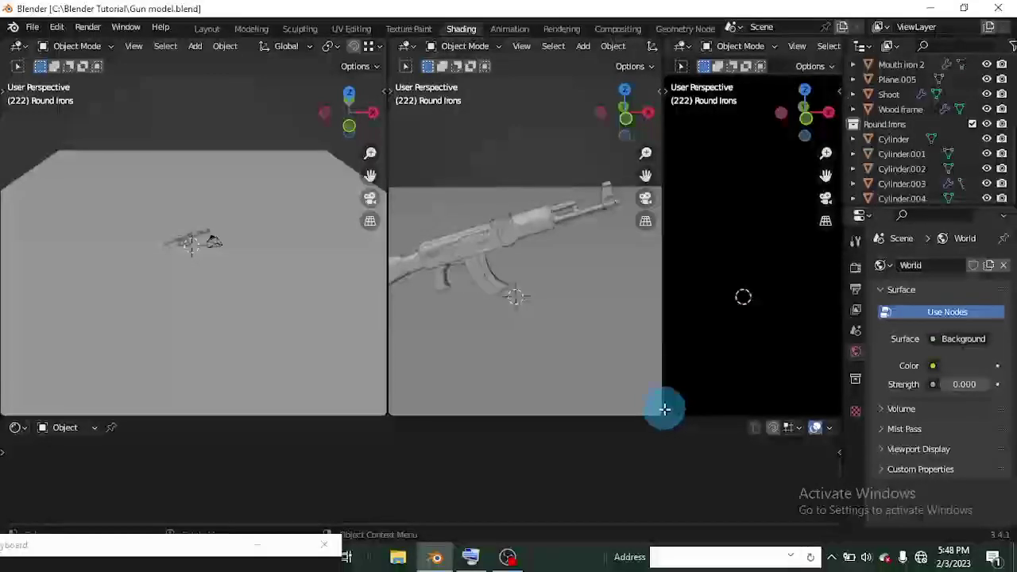
mouse_move(669, 410)
mouse_down()
mouse_move(652, 410)
mouse_move(662, 406)
mouse_up()
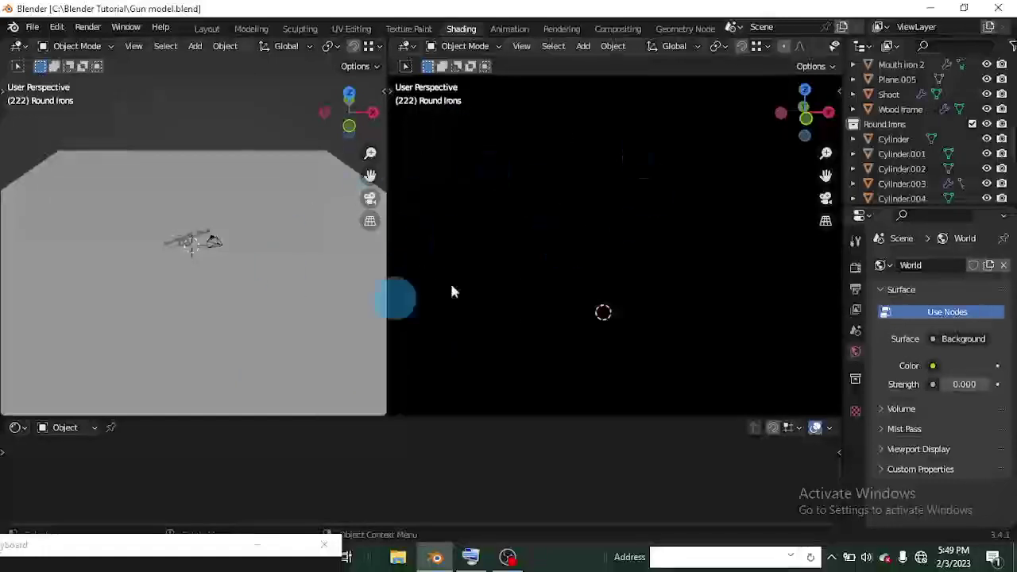
Step: Narrow the solid view beside the rendered view, and widen it until it is larger than the rendered view
click(387, 404)
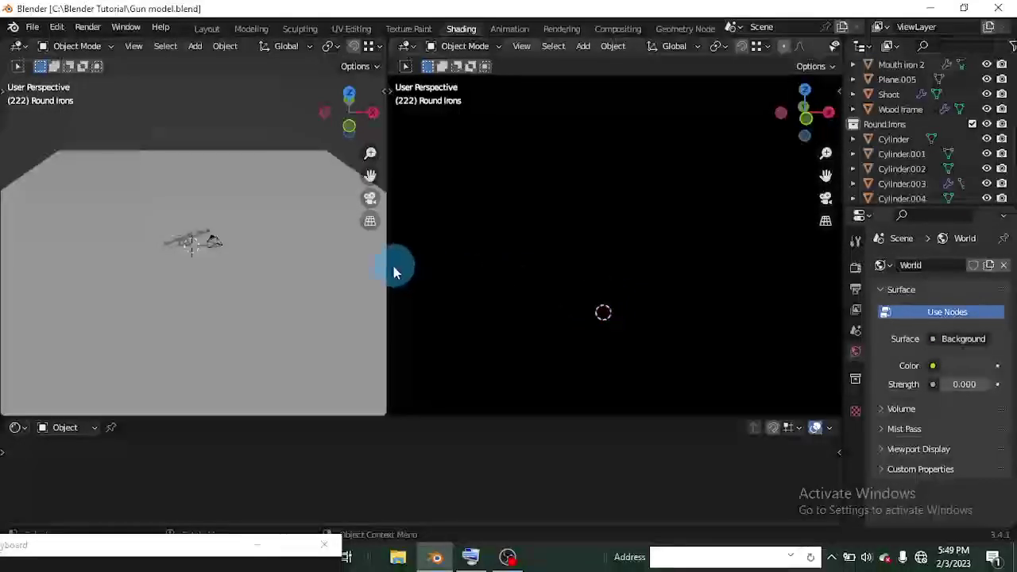
drag(386, 255, 199, 263)
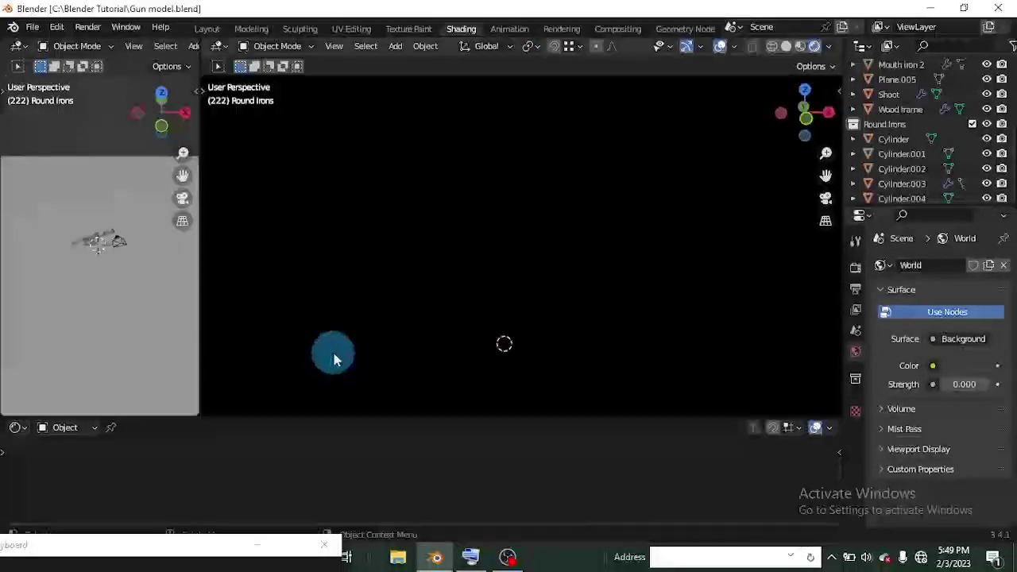
drag(193, 409, 517, 410)
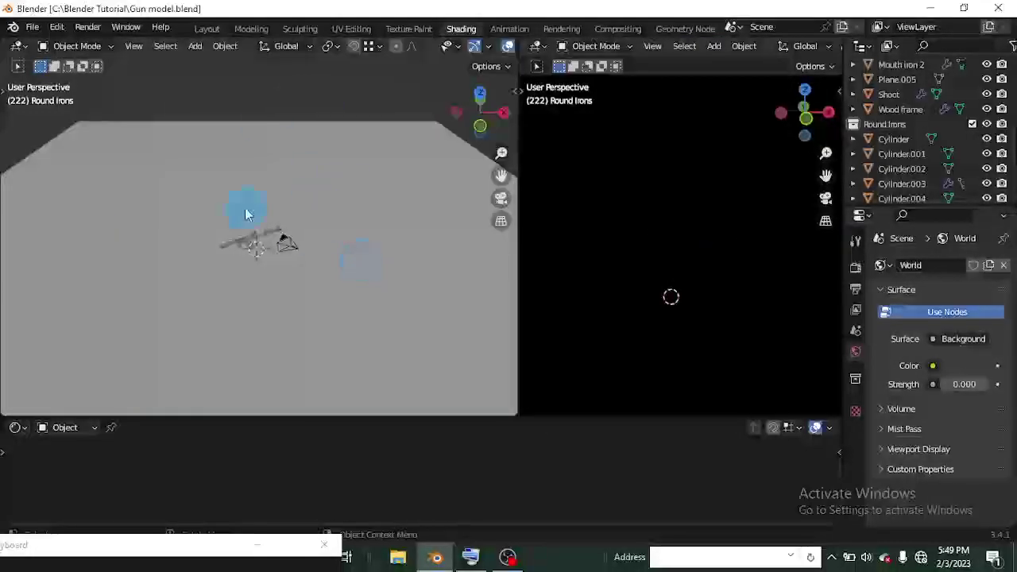
Step: Add a point light to the scene at the 3D cursor below the gun
key(shift+a)
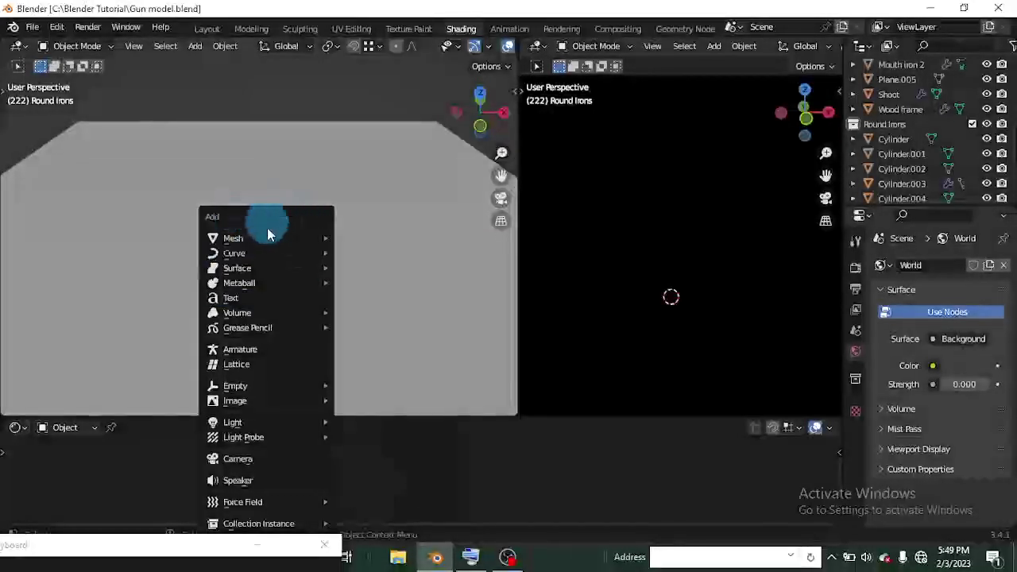
mouse_move(291, 235)
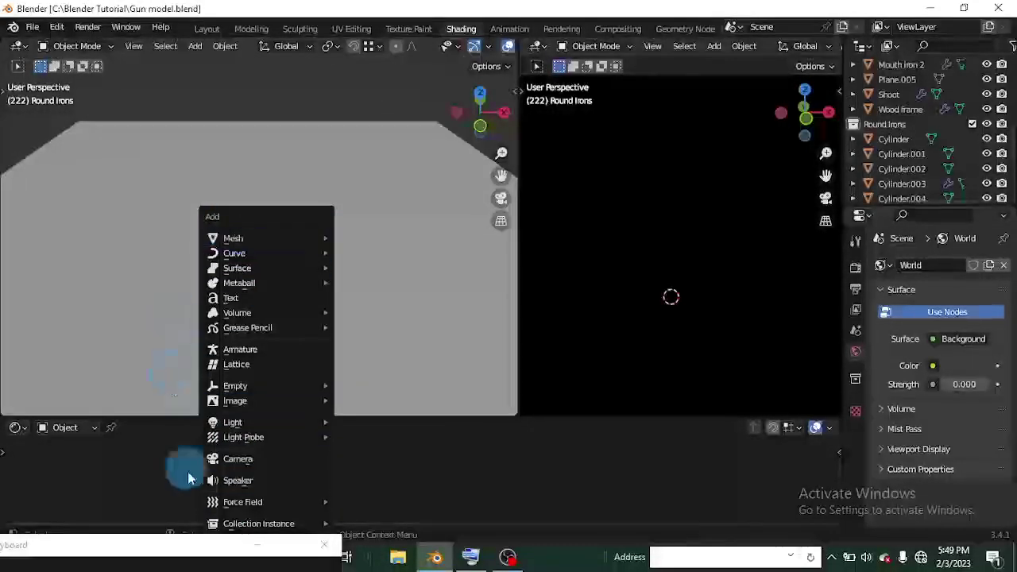
mouse_move(244, 425)
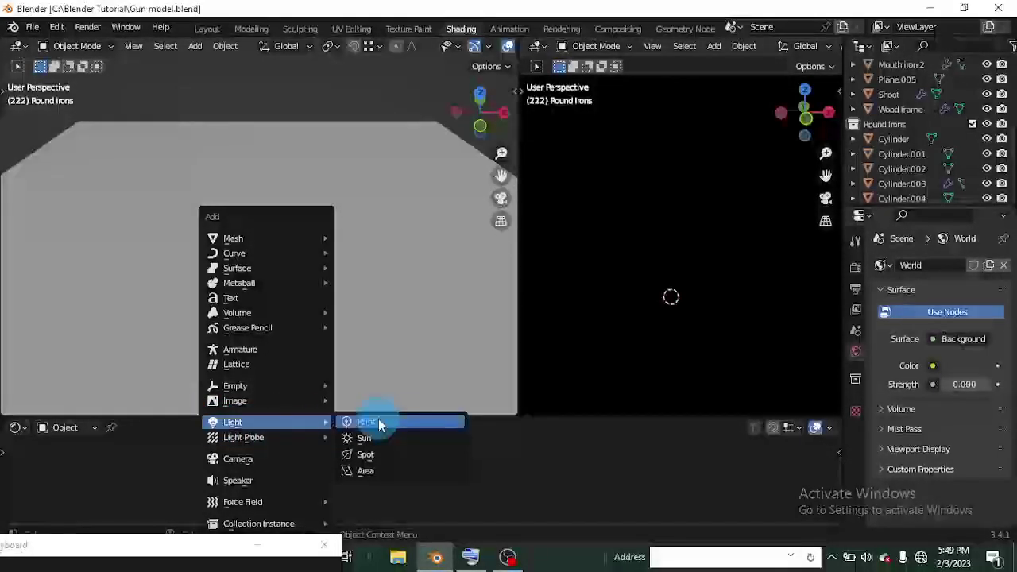
click(363, 473)
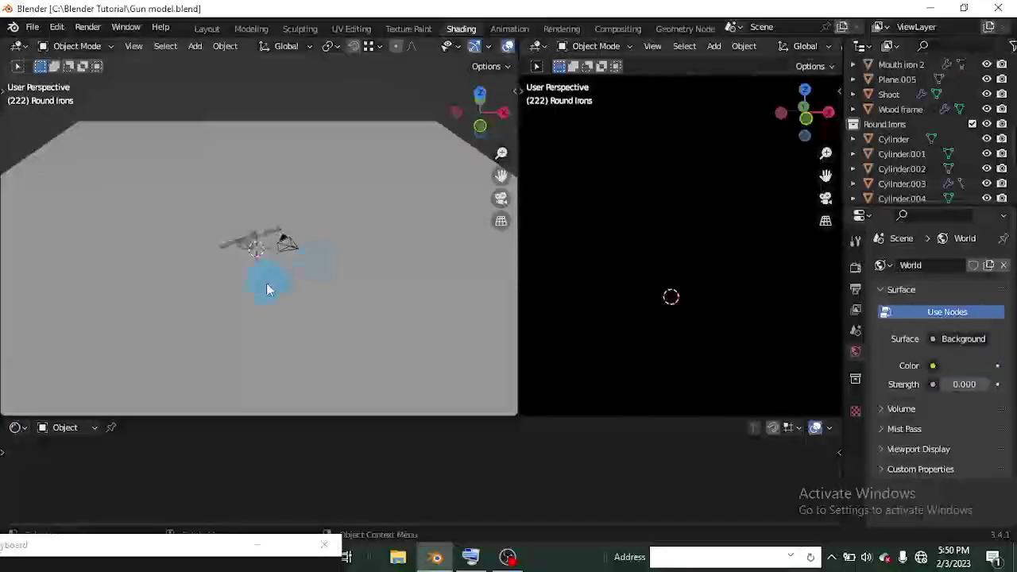
key(shift+a)
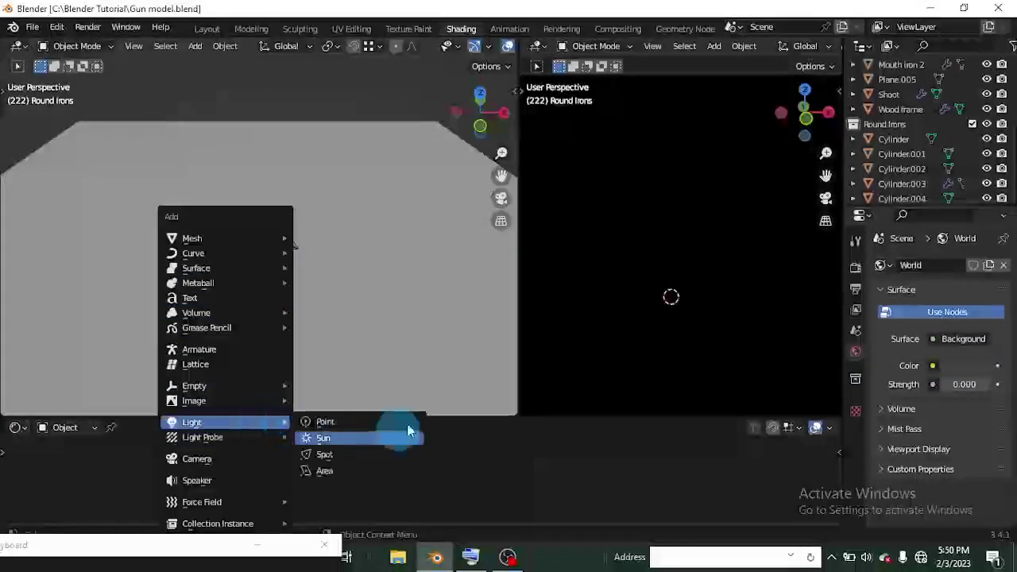
click(398, 421)
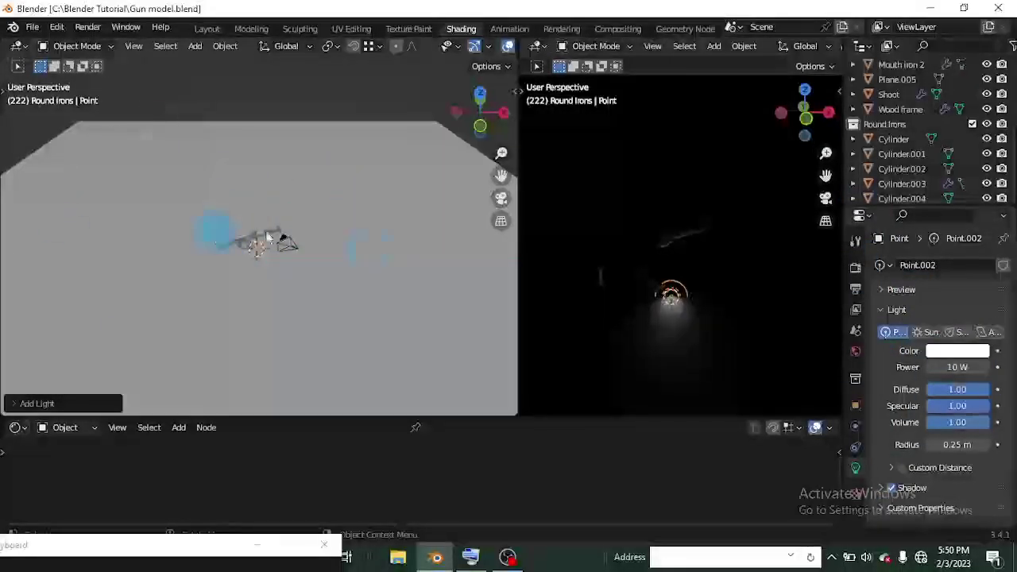
Step: Try the Sun, Spot and Area types on the new light, and return it to Point
click(933, 334)
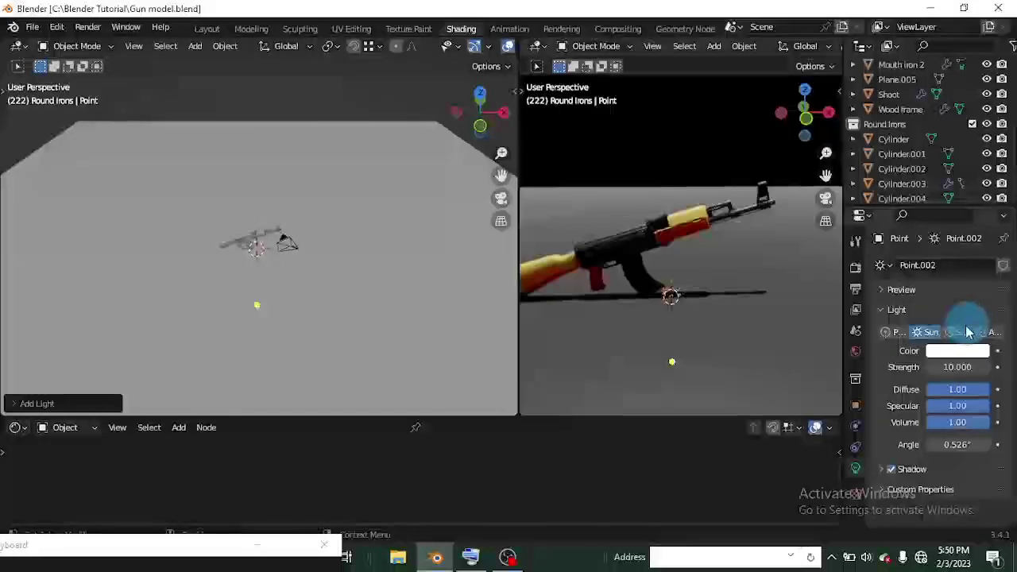
click(964, 334)
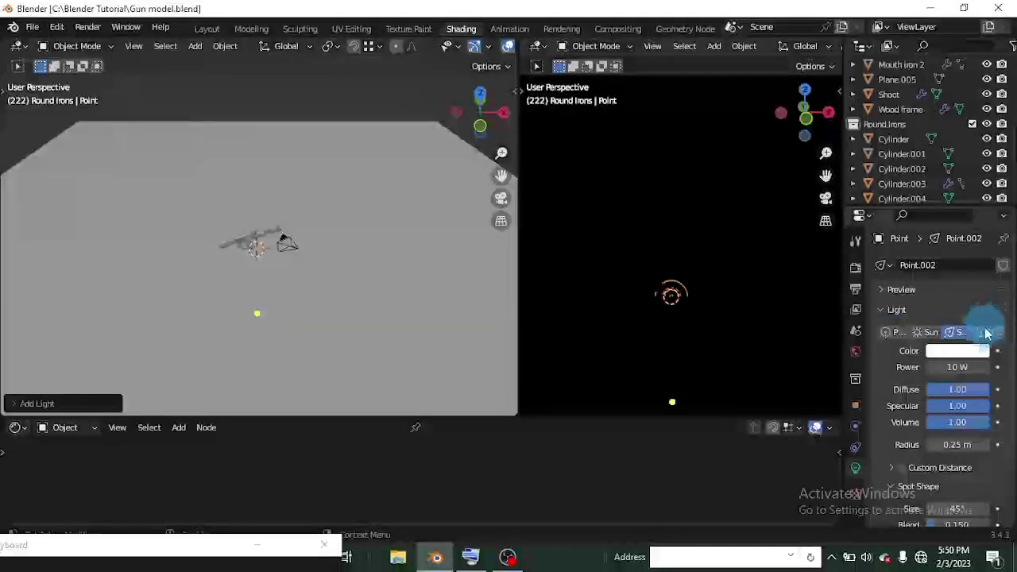
click(927, 337)
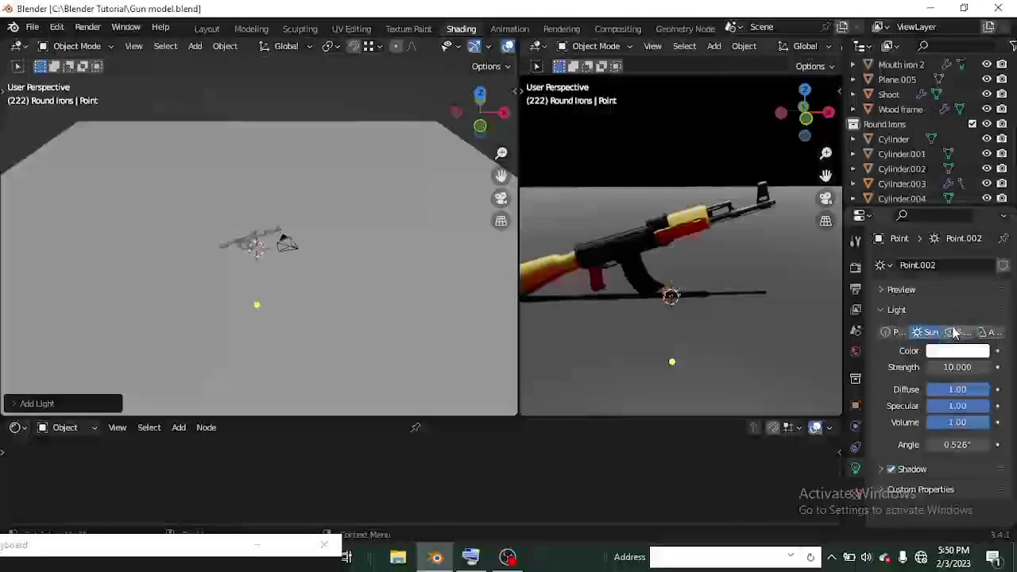
click(983, 332)
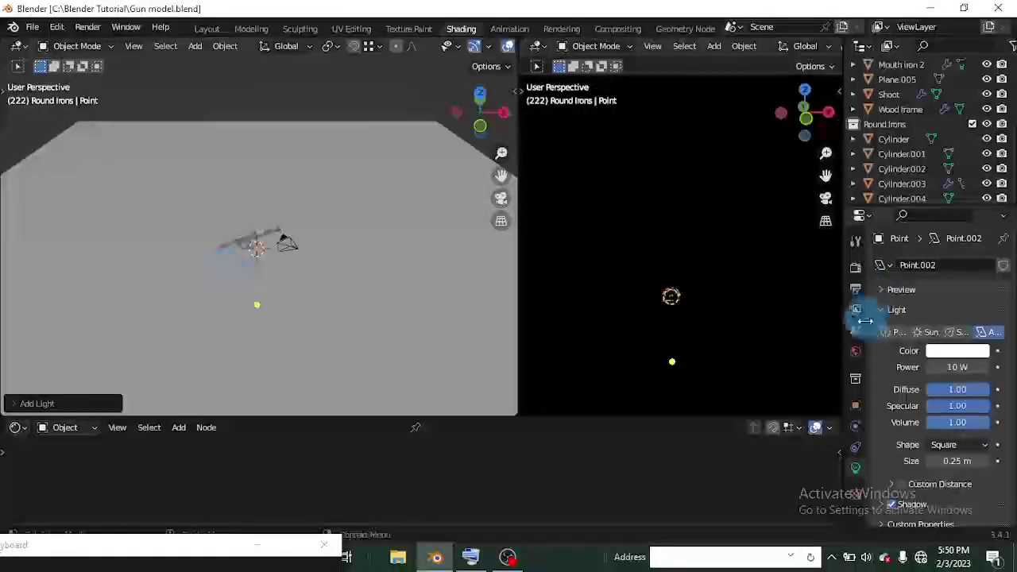
click(888, 334)
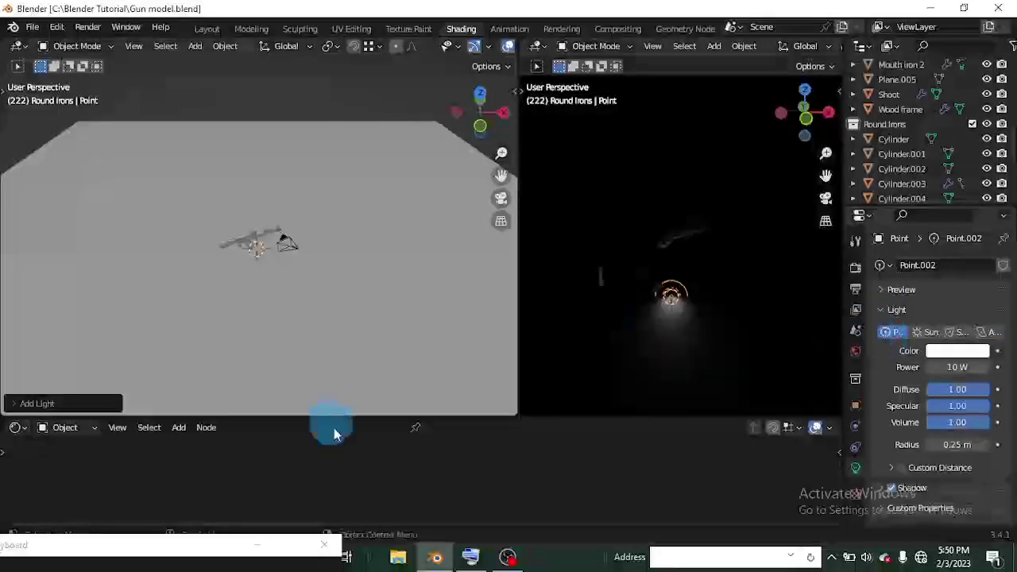
Step: Raise the point light about 1.13 m along its local Z axis, up to the gun's body
middle_drag(216, 266, 290, 254)
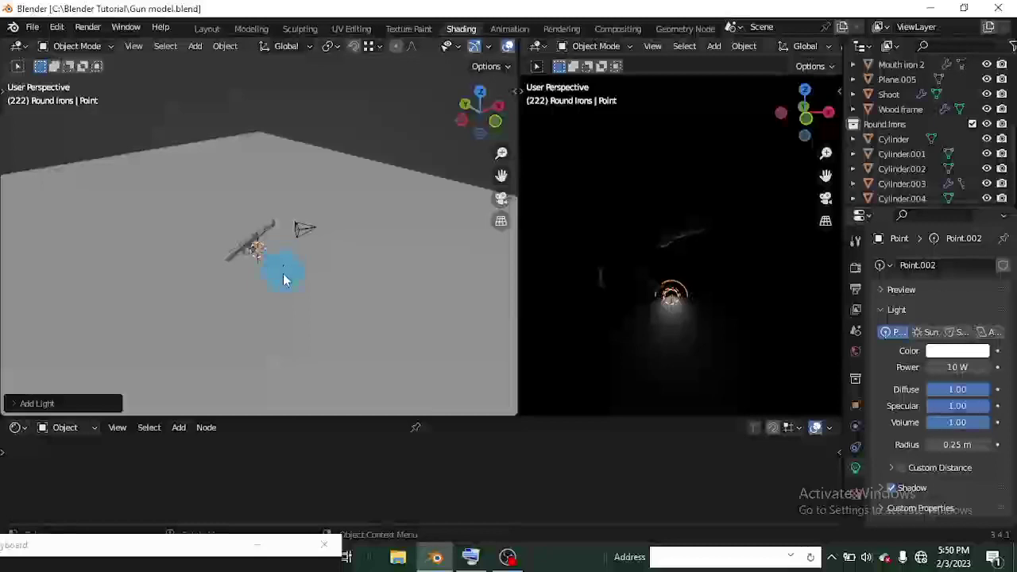
scroll(284, 278, up, 10)
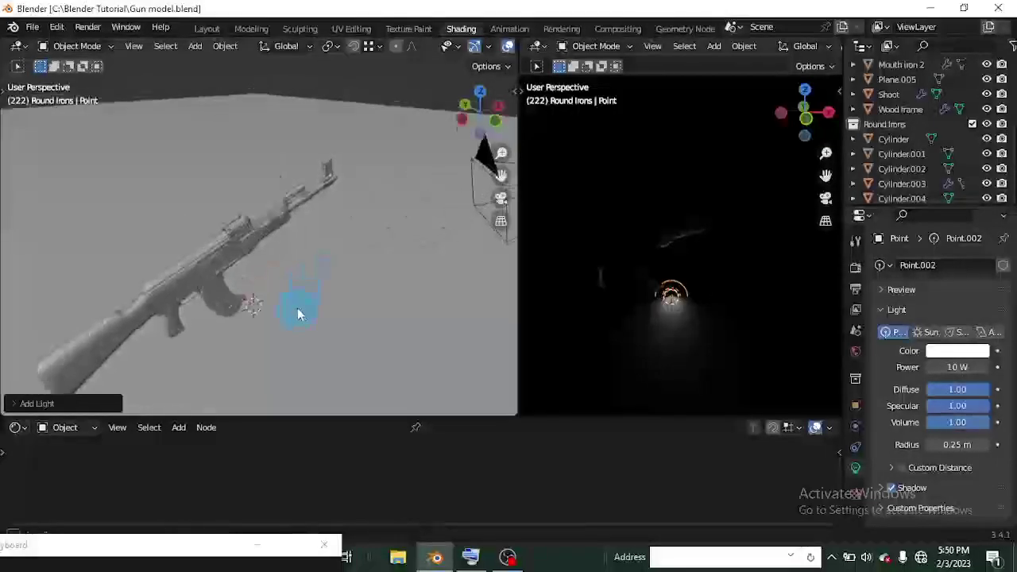
middle_drag(298, 307, 286, 304)
key(g)
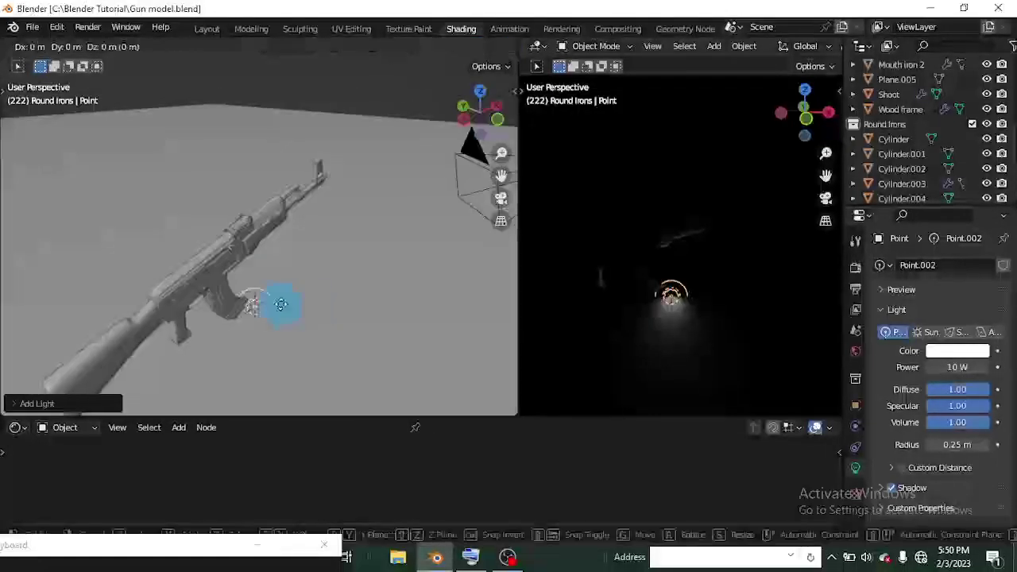
key(z)
key(z)
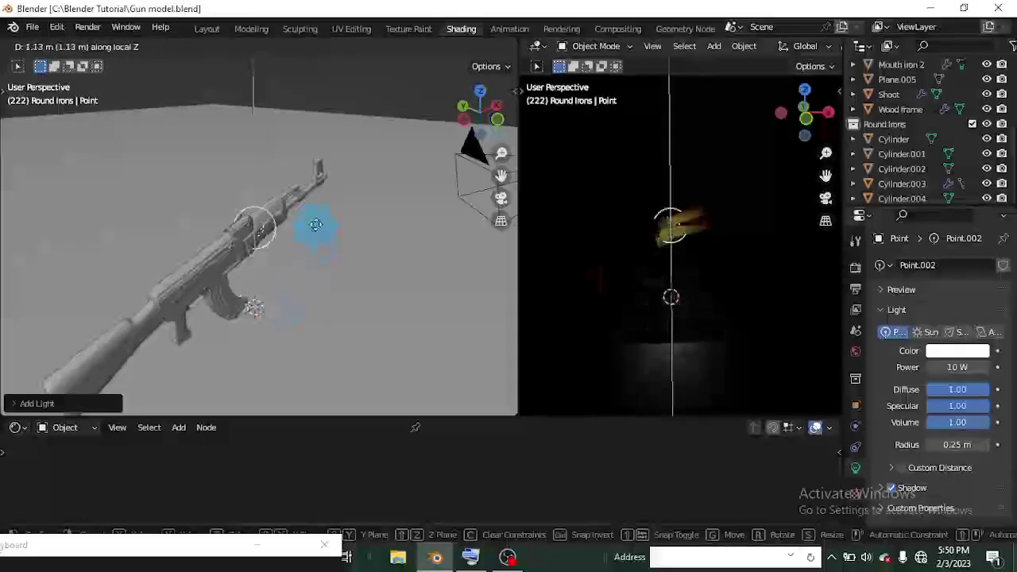
click(317, 228)
Step: Move the point light along the global X axis to just below the gun's muzzle
key(g)
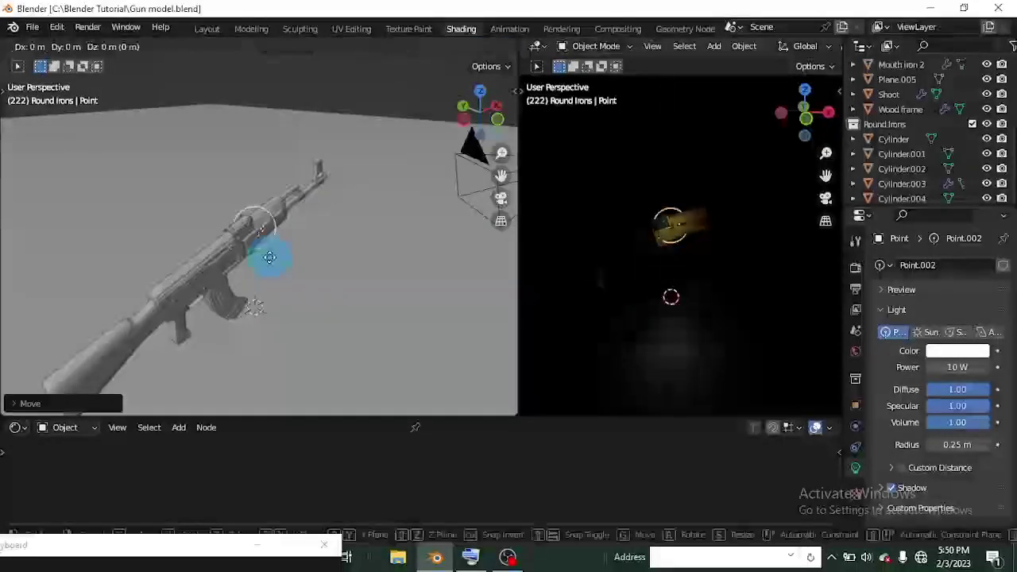
key(x)
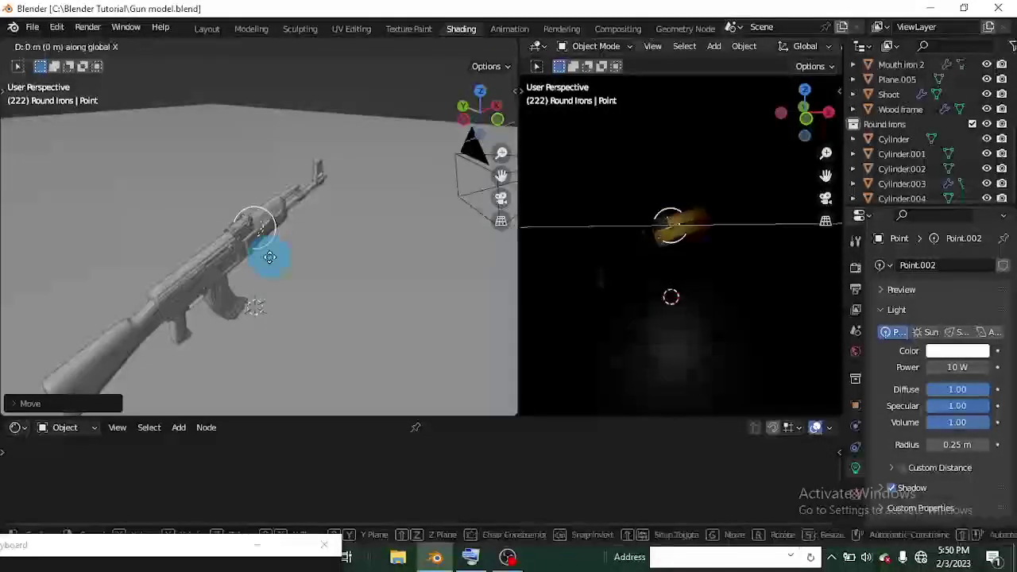
click(341, 247)
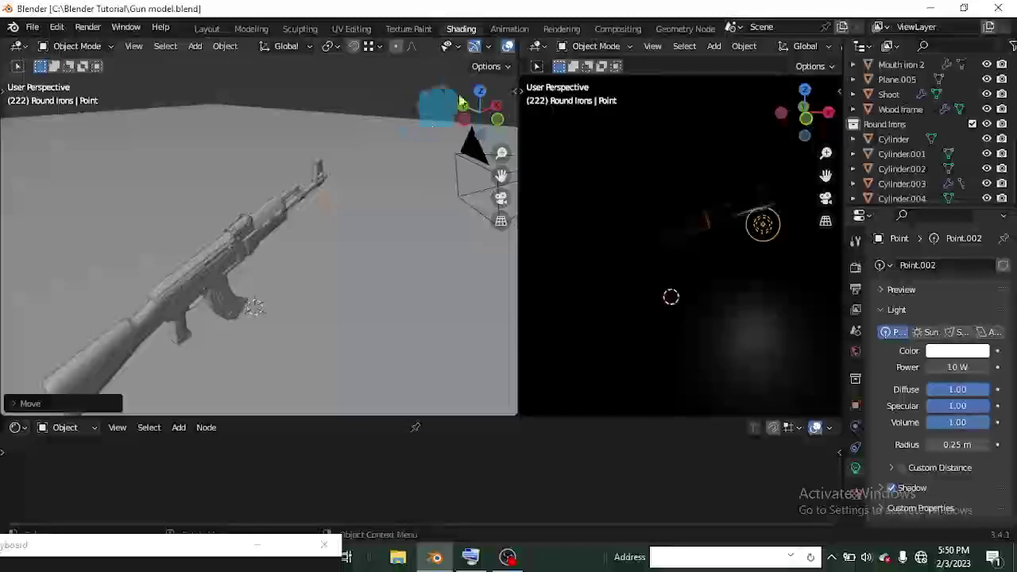
Step: In the back orthographic view, move the point light about -2.09 m in X and 0.62 m in Z, above the gun's receiver
click(484, 92)
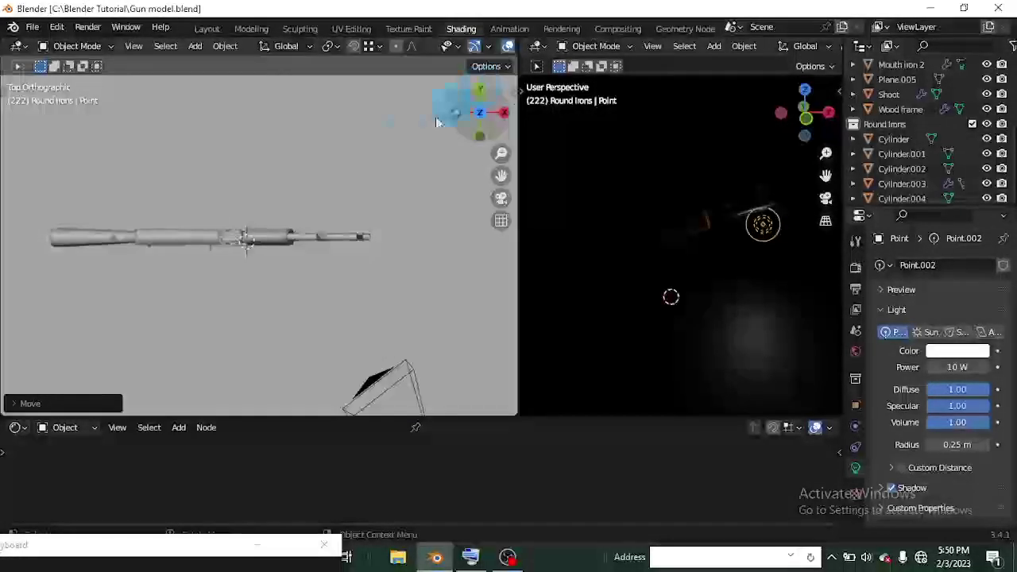
click(479, 141)
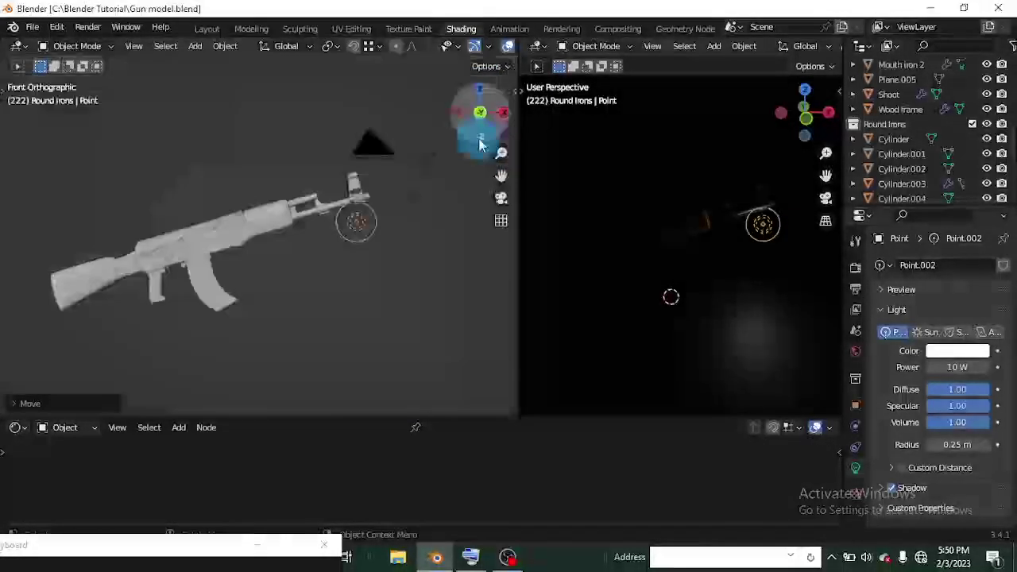
click(455, 114)
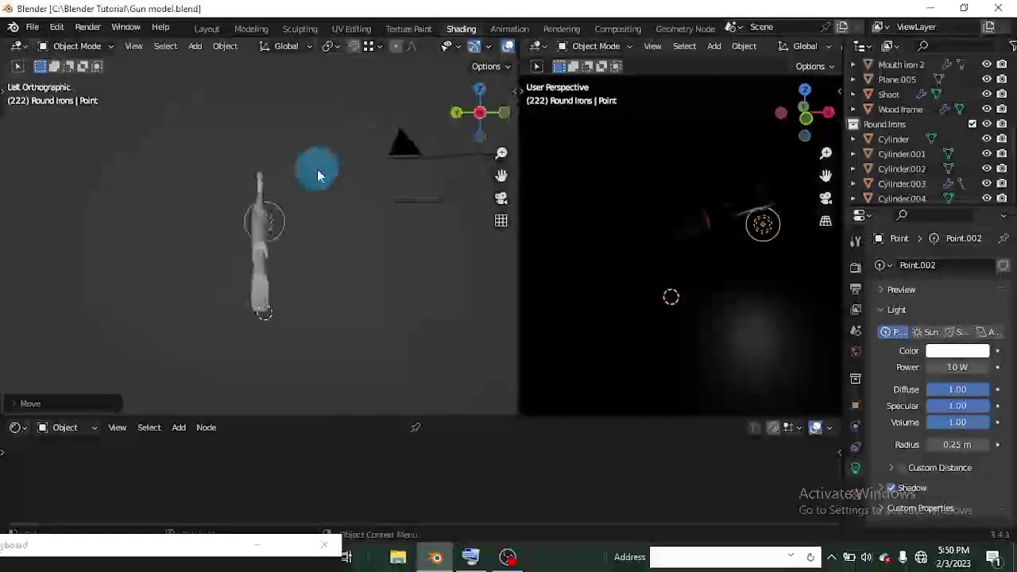
click(452, 112)
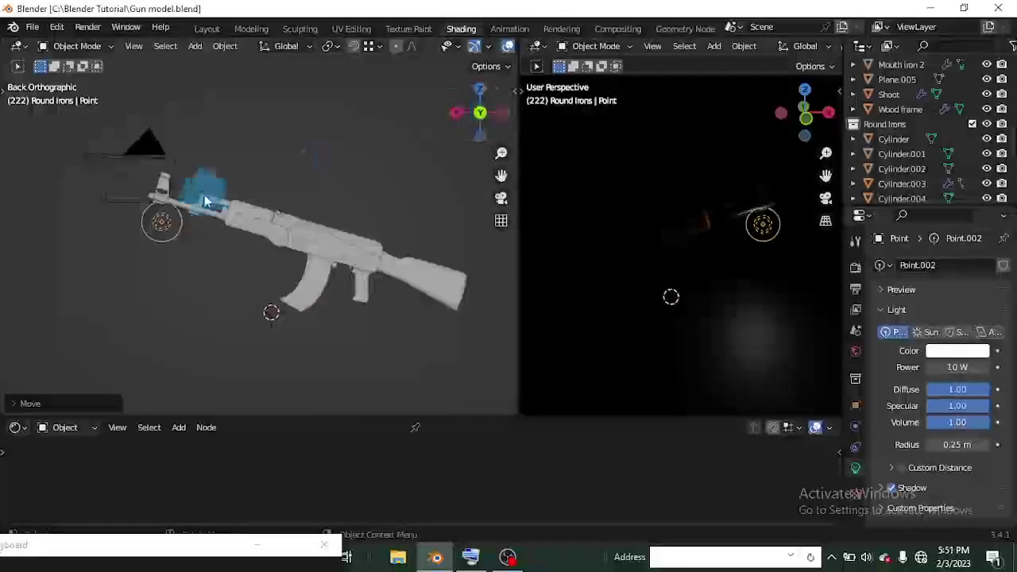
key(g)
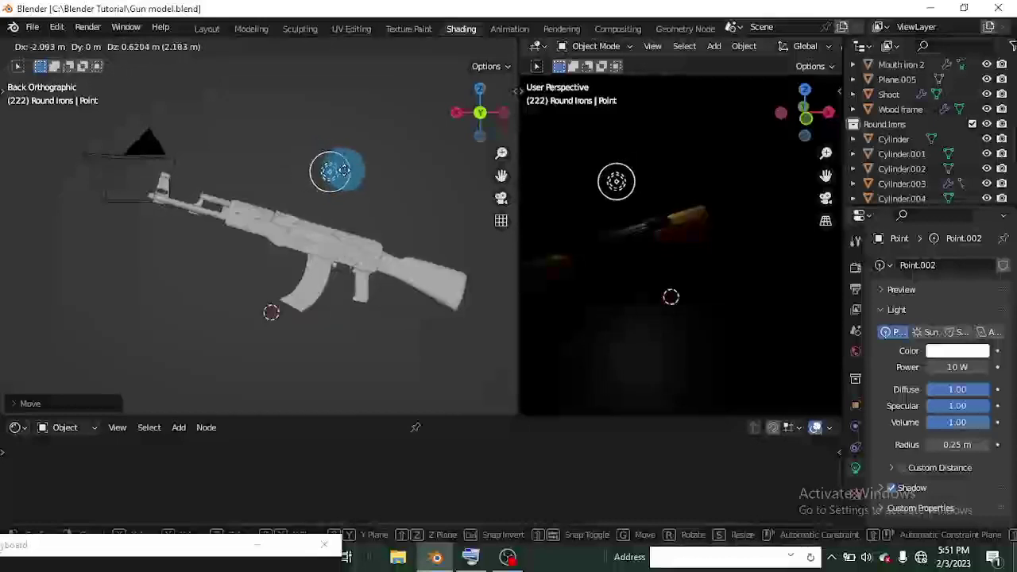
click(331, 171)
Step: From an oblique overhead angle, move the point light forward toward the muzzle so it hangs above the handguard
middle_drag(234, 246, 232, 316)
key(g)
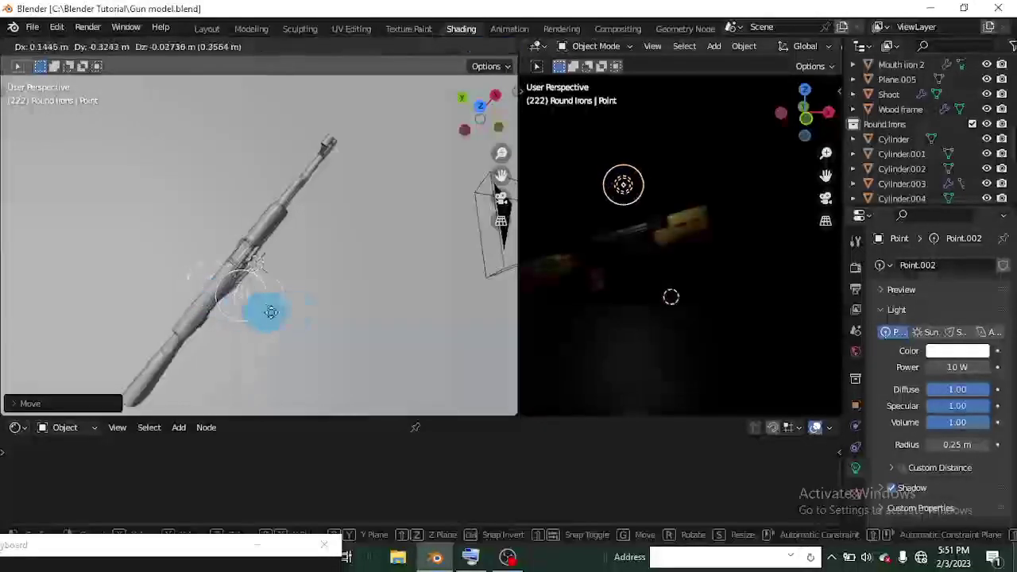
click(321, 287)
mouse_move(302, 318)
middle_down()
mouse_move(250, 281)
mouse_move(273, 234)
mouse_move(288, 344)
mouse_move(265, 327)
mouse_move(263, 300)
mouse_move(279, 286)
mouse_move(289, 304)
middle_up()
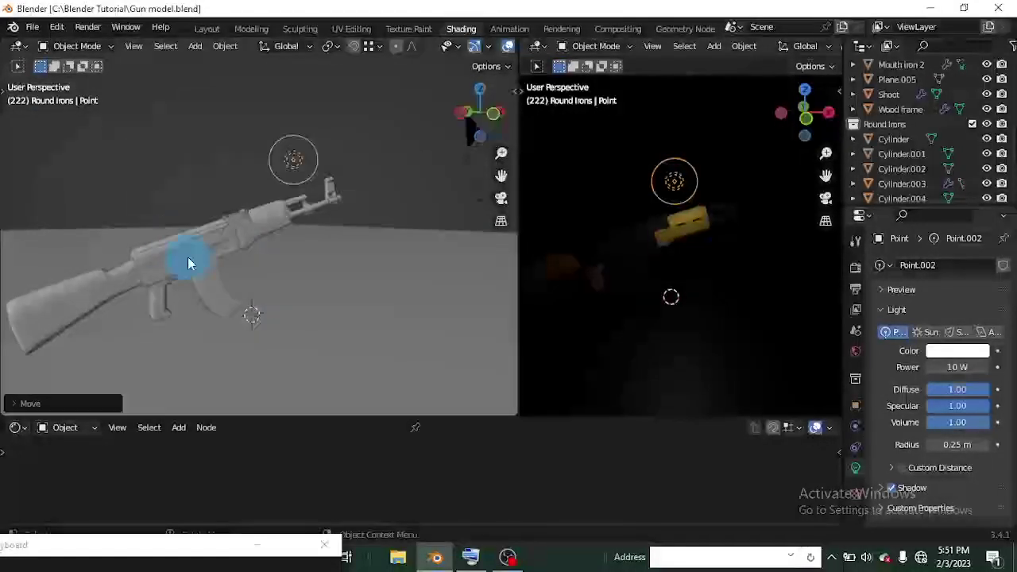
Step: Shift the point light back toward the stock, above the area between the receiver and the handguard
middle_drag(189, 256, 185, 256)
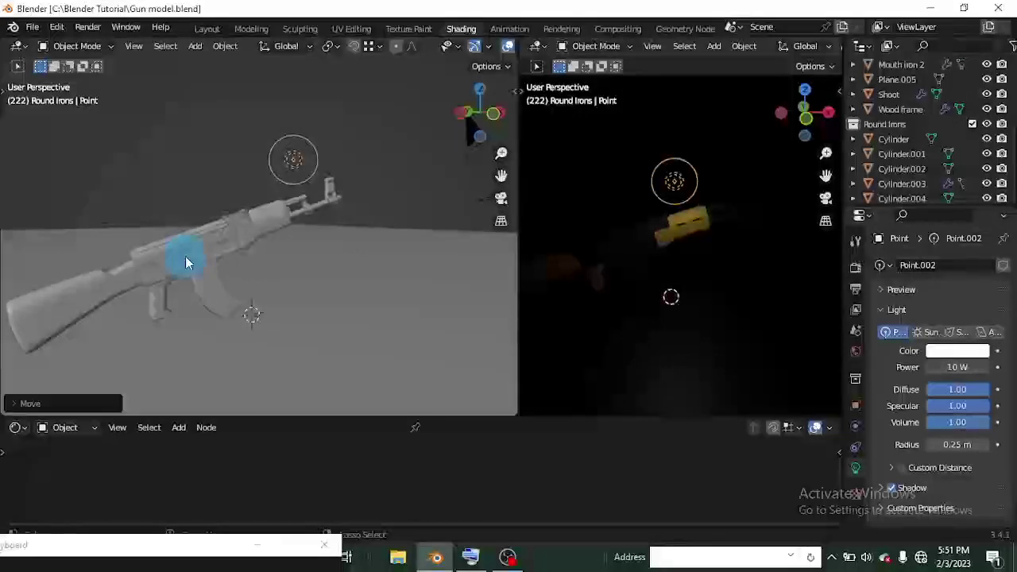
click(278, 174)
click(287, 168)
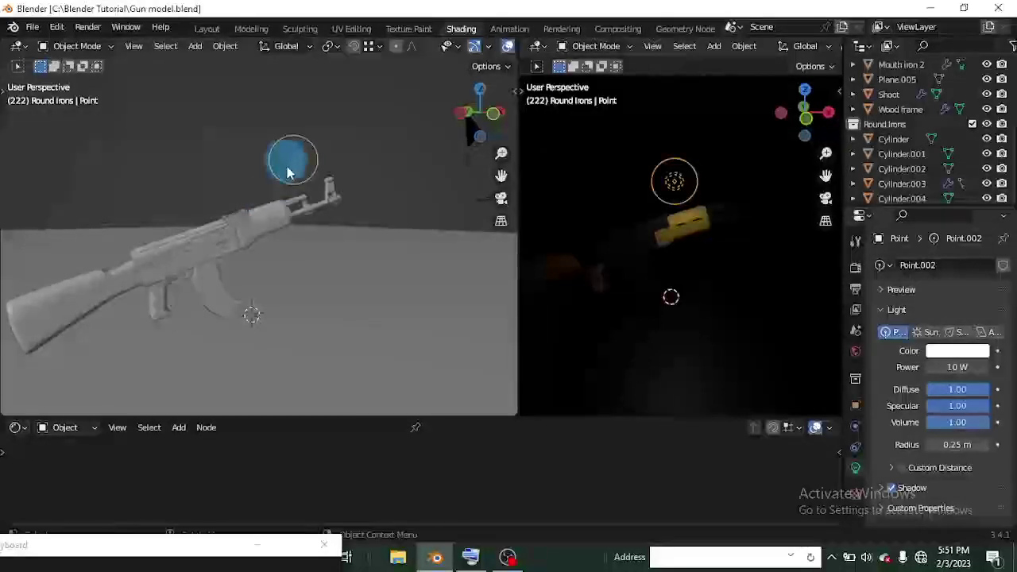
drag(290, 173, 230, 182)
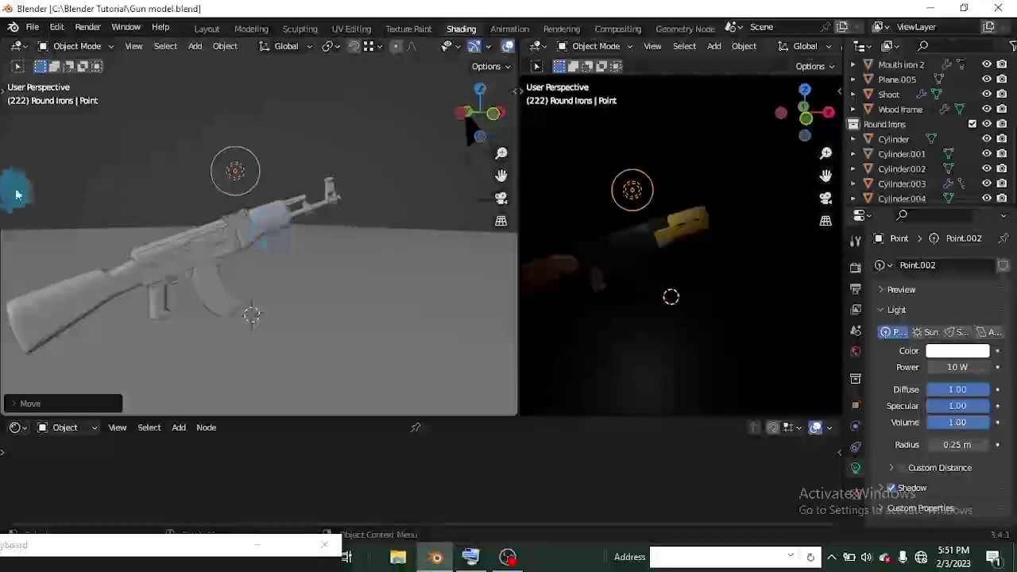
Step: Nudge the point light slightly above the gun from an oblique viewing angle
mouse_move(140, 290)
middle_down()
mouse_move(204, 295)
mouse_move(255, 328)
mouse_move(147, 288)
mouse_move(135, 293)
middle_up()
middle_drag(209, 268, 268, 241)
key(g)
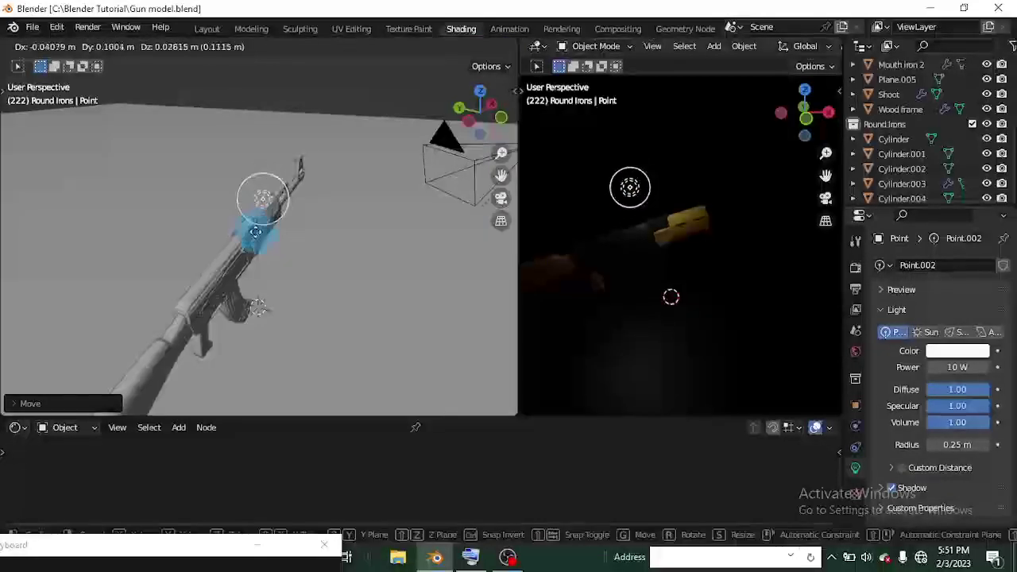
click(260, 241)
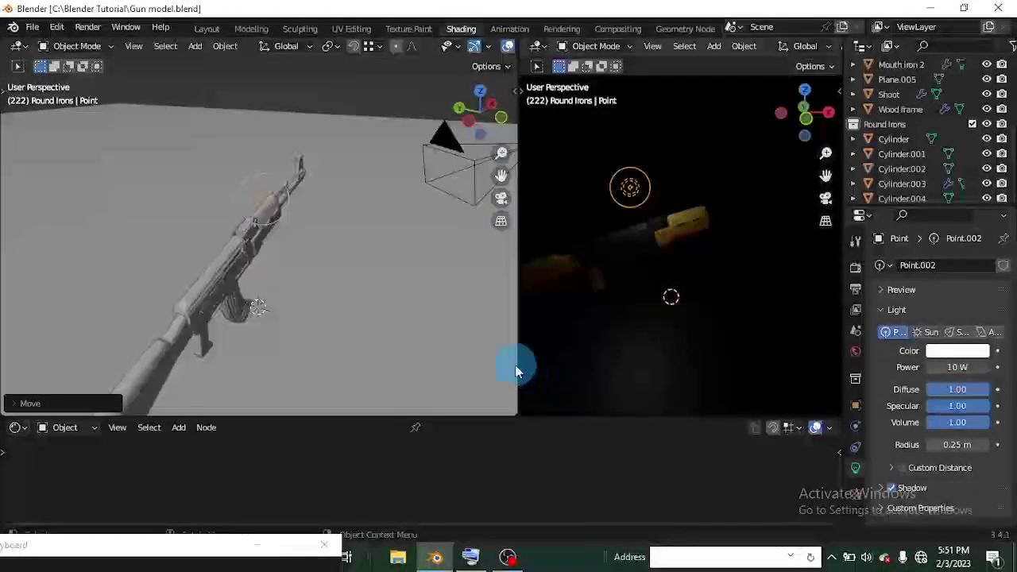
Step: Narrow the solid view to a slim strip, and shrink the node editor to enlarge the rendered view
drag(518, 365, 109, 380)
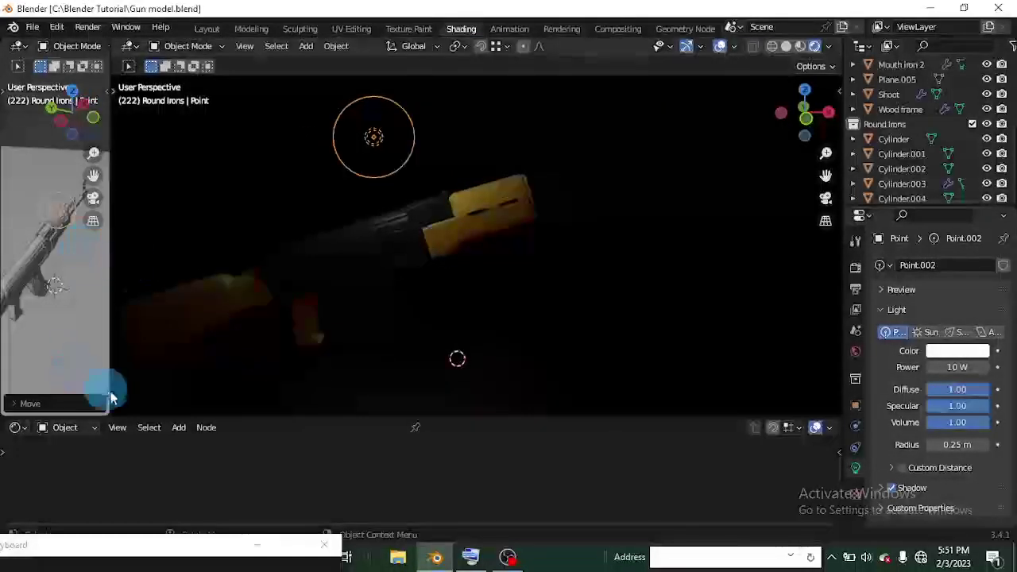
drag(151, 417, 146, 506)
click(79, 274)
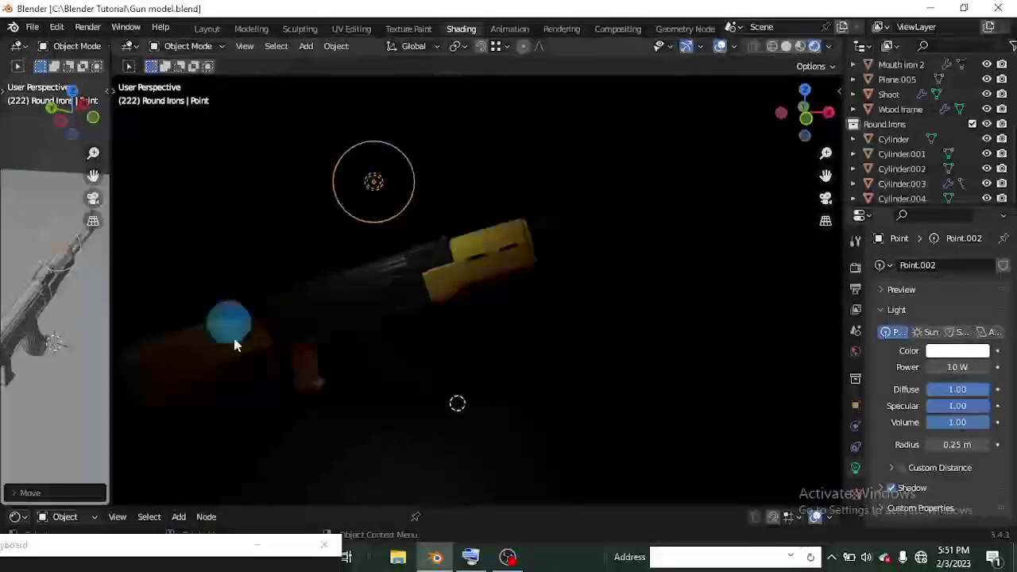
Step: Viewing the gun nearly end-on, move the point light about 0.7 m away from the gun's side
shift+middle_drag(293, 371, 381, 332)
scroll(382, 340, down, 5)
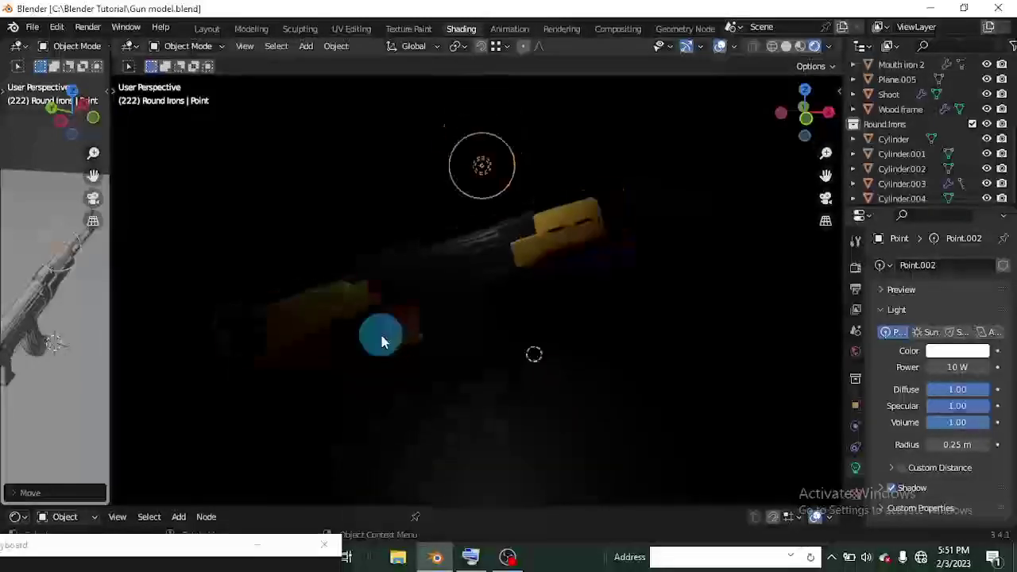
middle_drag(382, 341, 521, 298)
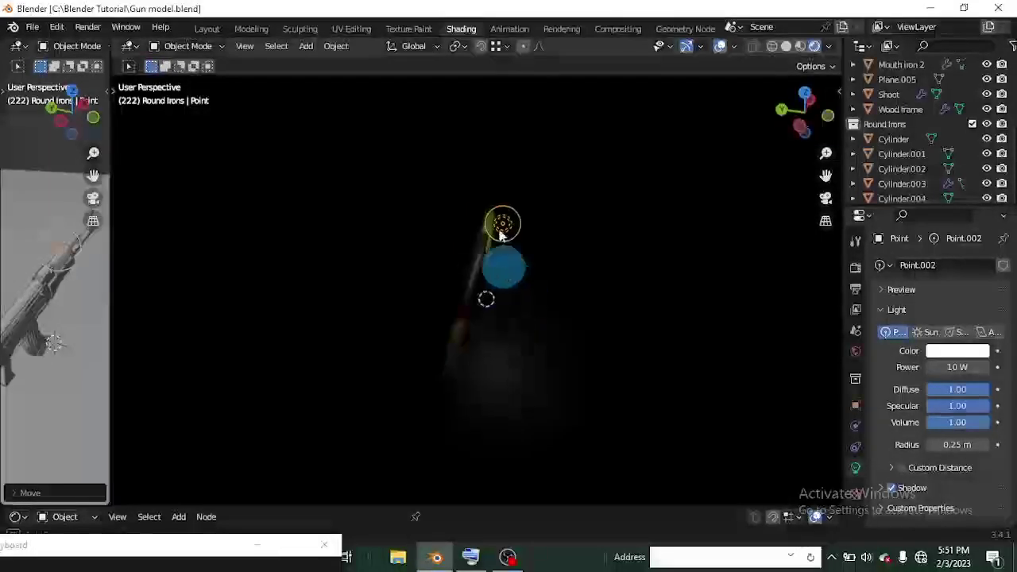
key(g)
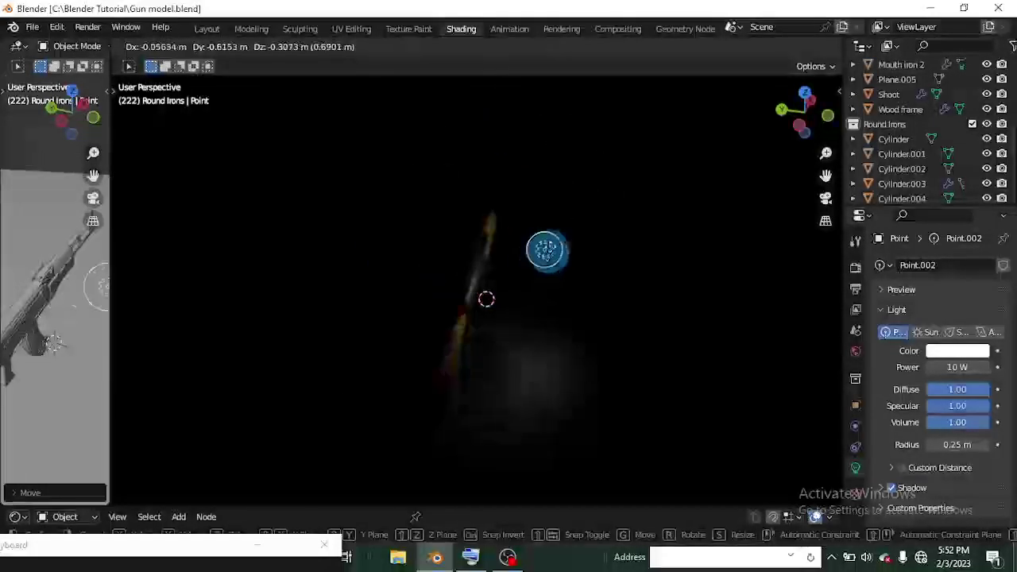
click(554, 244)
middle_drag(568, 309, 290, 350)
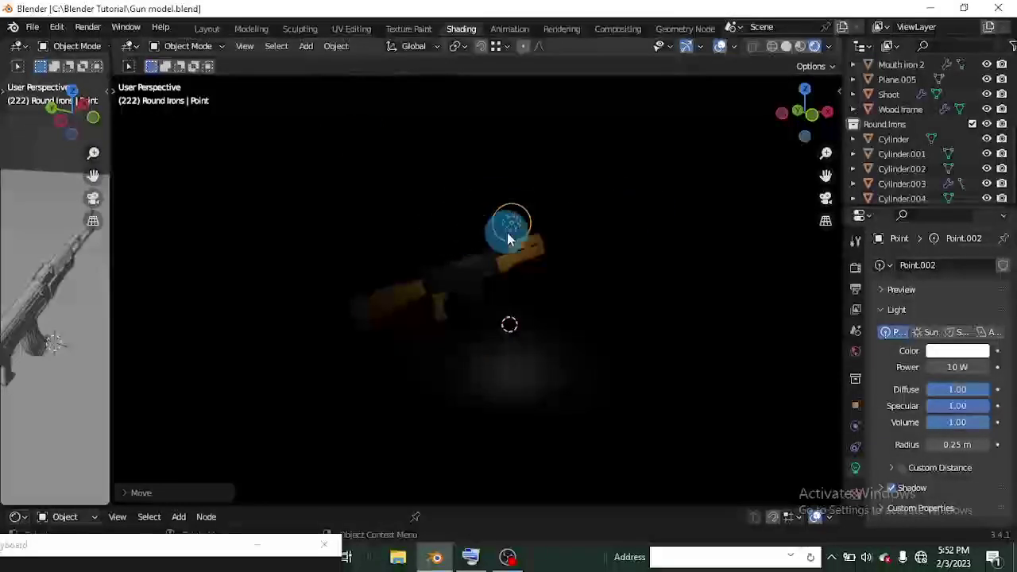
Step: Change the point light's color from white to a light cyan-blue
click(956, 354)
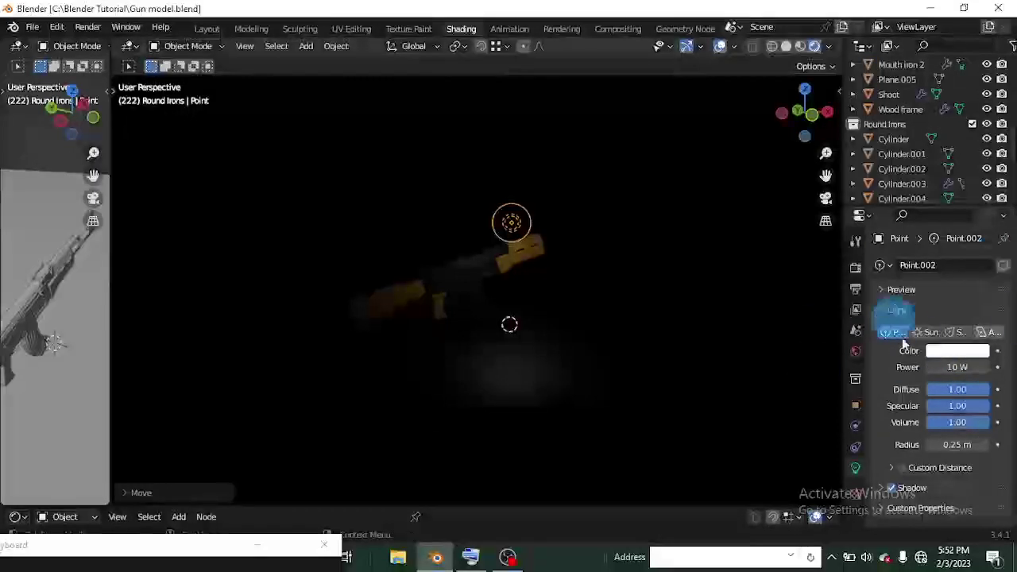
click(956, 354)
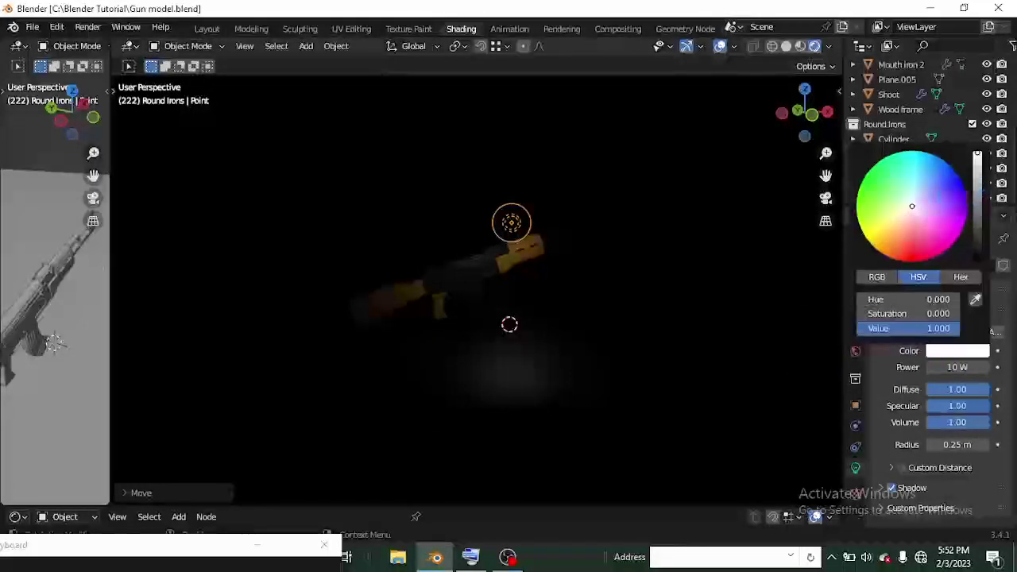
click(958, 195)
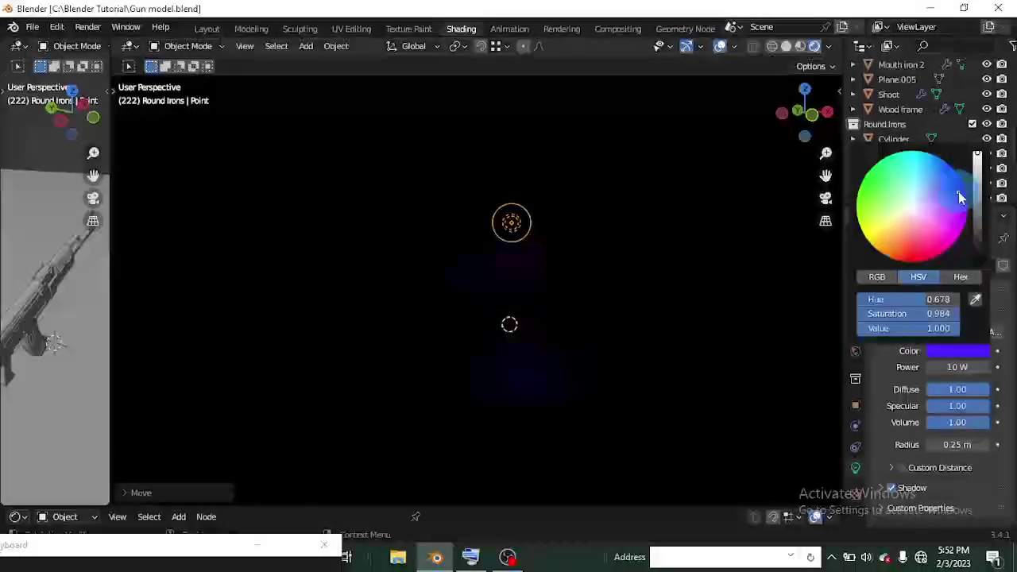
click(919, 164)
mouse_move(426, 363)
middle_down()
mouse_move(477, 370)
mouse_move(528, 411)
mouse_move(418, 368)
middle_up()
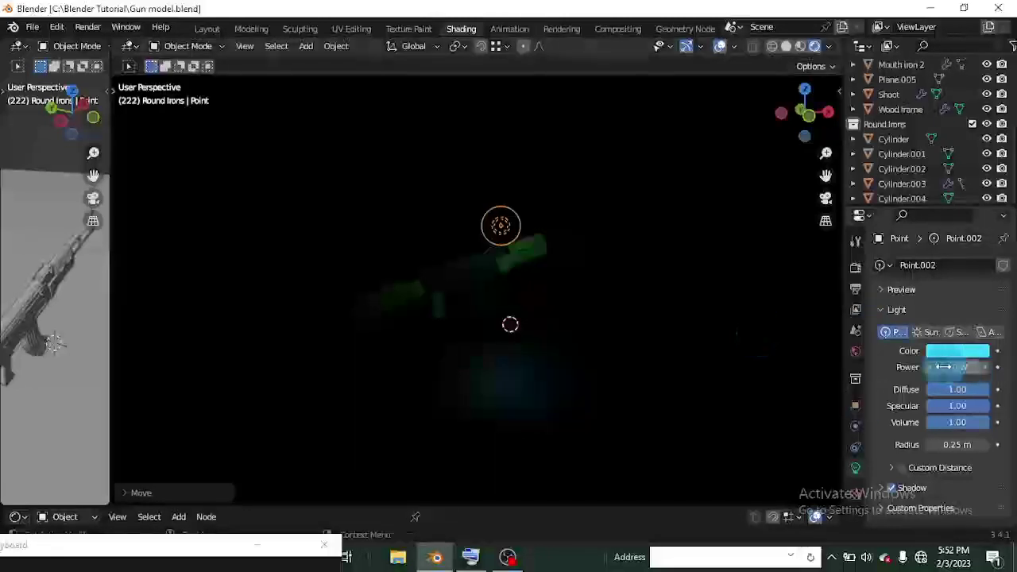
Step: Raise the point light's power to 48.1 W
mouse_move(957, 367)
mouse_down()
mouse_move(985, 367)
mouse_move(958, 375)
mouse_up()
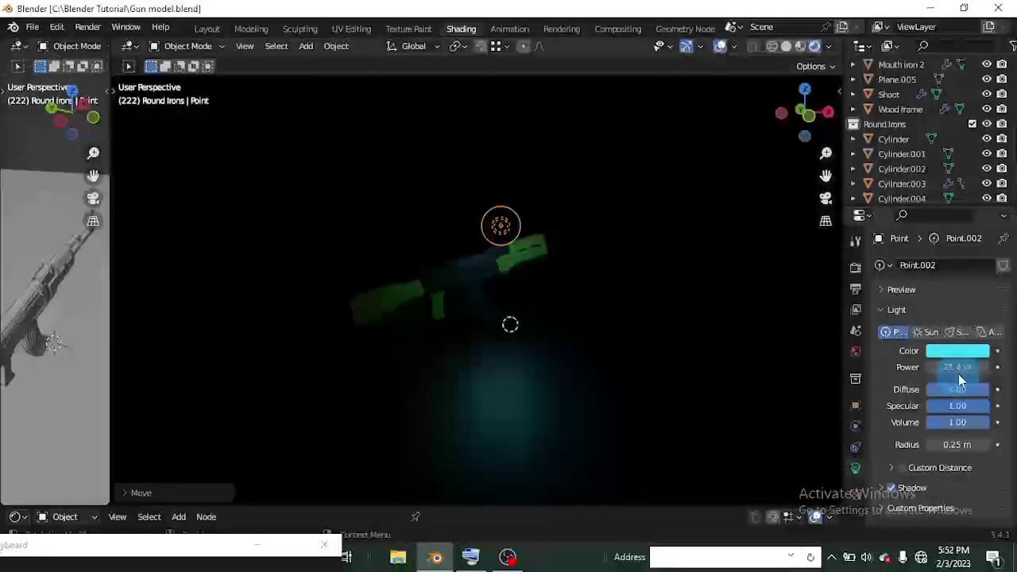
mouse_move(958, 368)
mouse_down()
mouse_move(981, 368)
mouse_move(963, 367)
mouse_up()
middle_drag(518, 475, 464, 364)
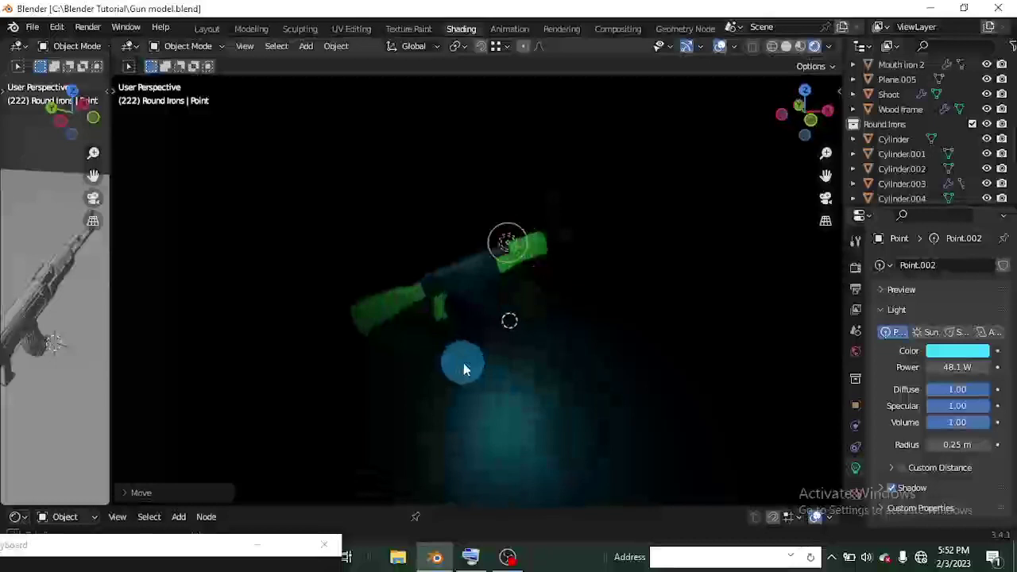
Step: Try a diffuse factor of about 0.09 on the point light, and return the diffuse, specular and volume factors to 1.00
click(963, 391)
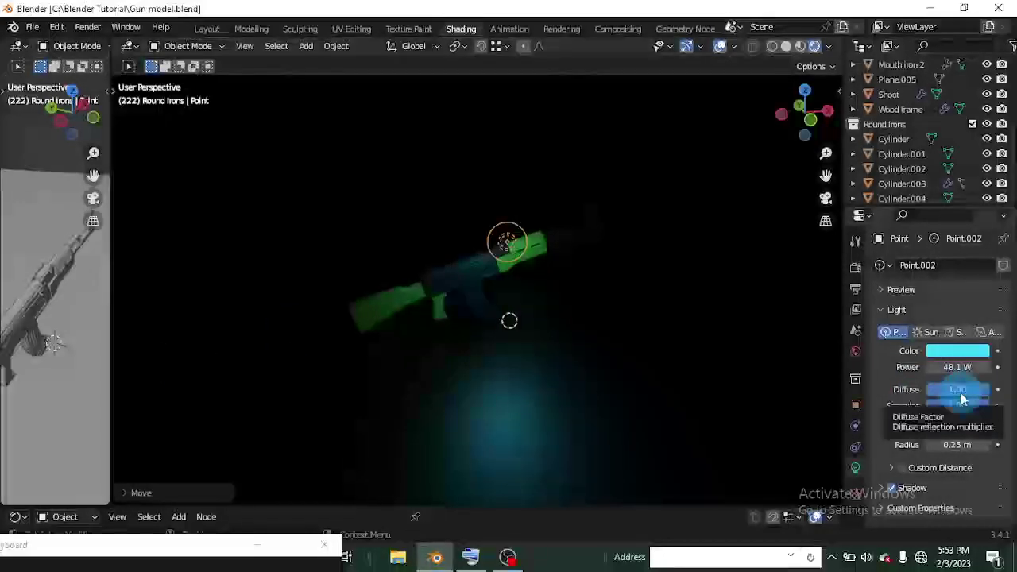
drag(961, 391, 914, 391)
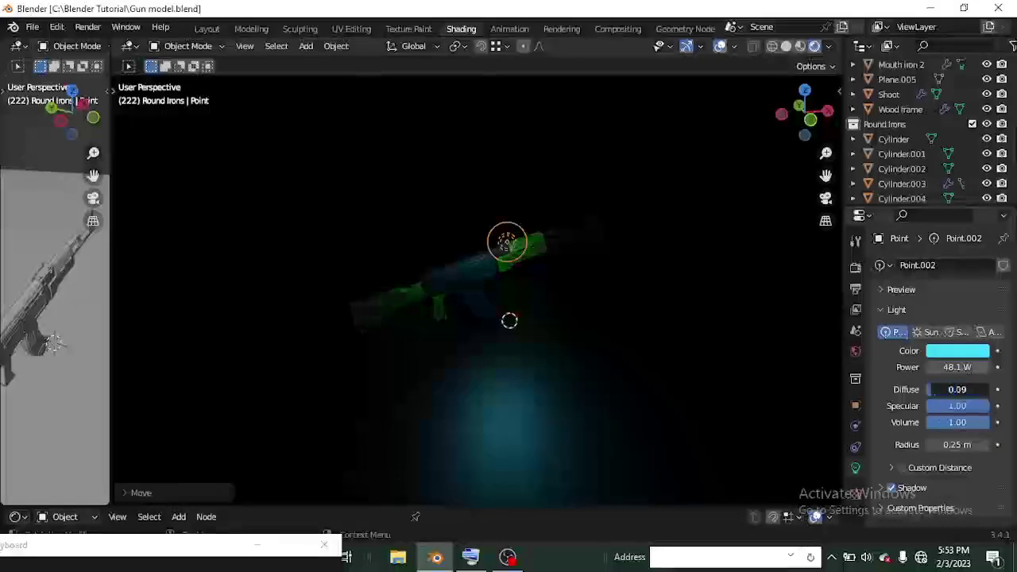
drag(958, 389, 993, 389)
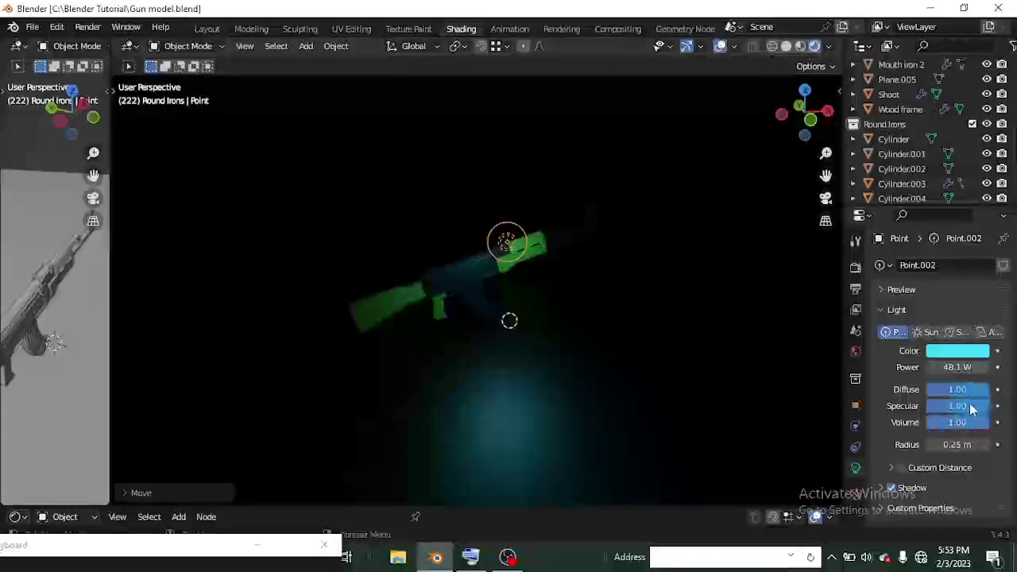
mouse_move(981, 406)
mouse_down()
mouse_move(931, 406)
mouse_move(985, 406)
mouse_up()
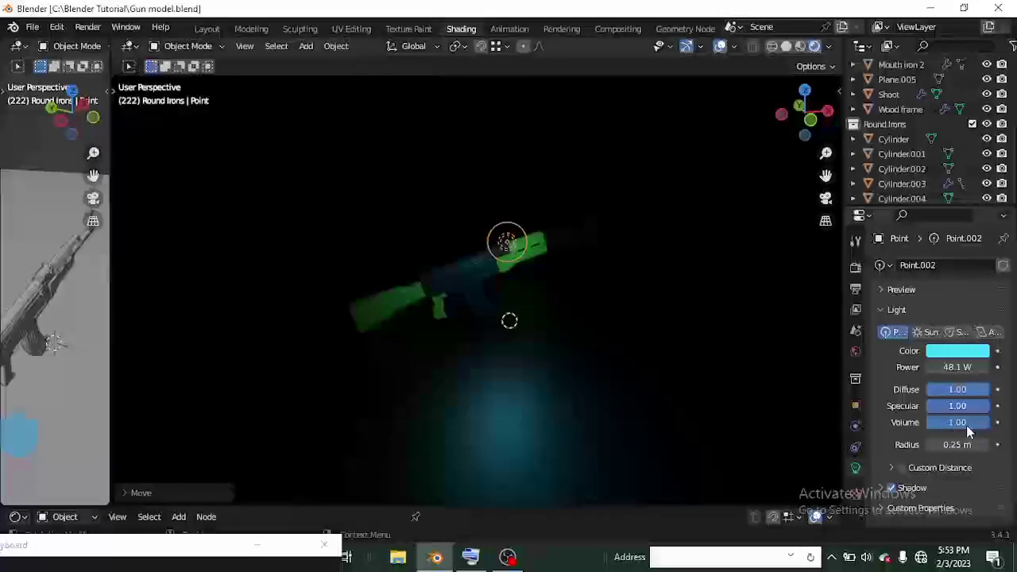
mouse_move(975, 423)
mouse_down()
mouse_move(927, 422)
mouse_move(991, 422)
mouse_up()
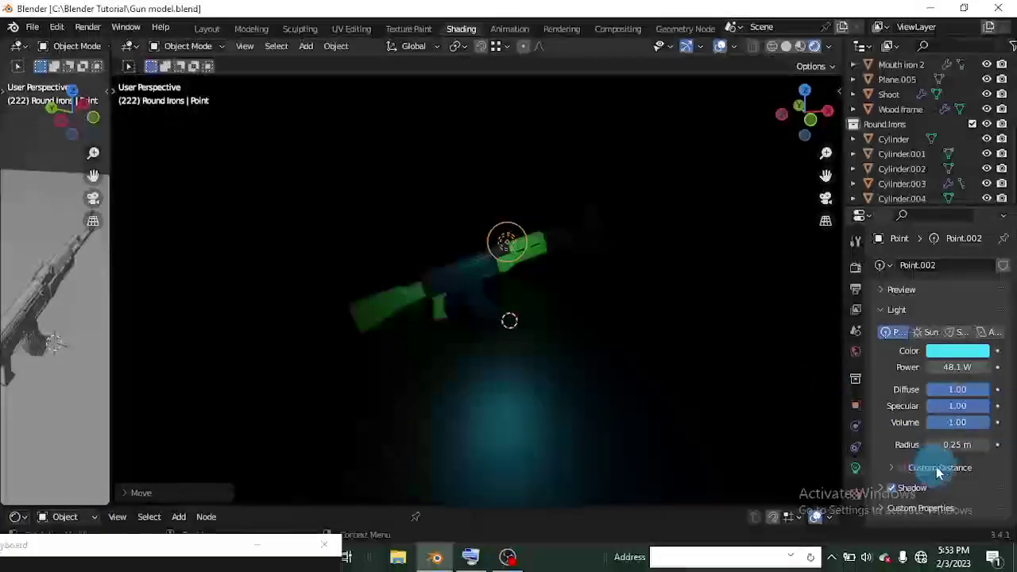
Step: Try a larger point light with a radius of 1.95 m and a power of 62.6 W
drag(957, 445, 919, 437)
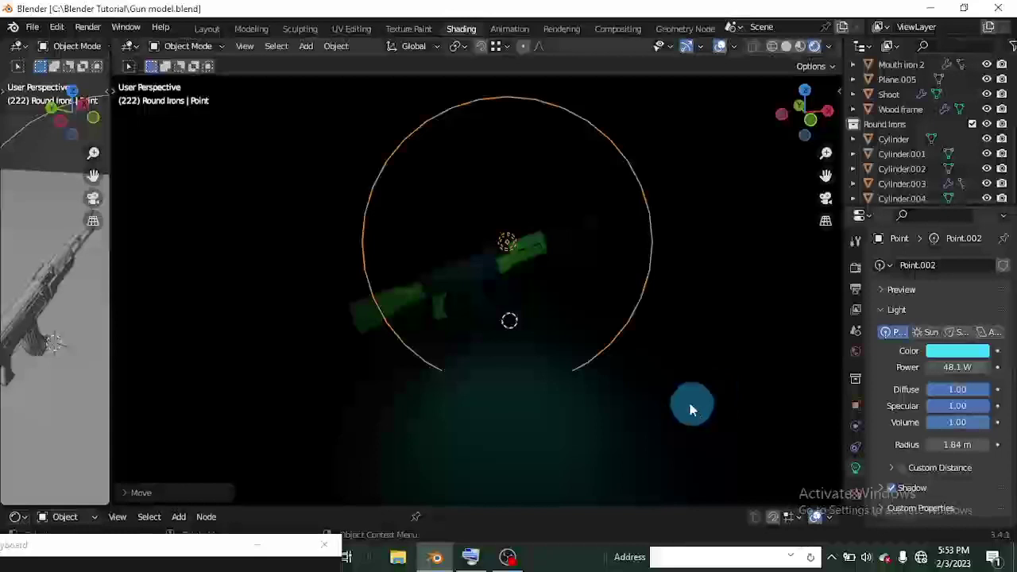
drag(953, 445, 969, 445)
drag(958, 367, 967, 367)
middle_drag(338, 344, 731, 332)
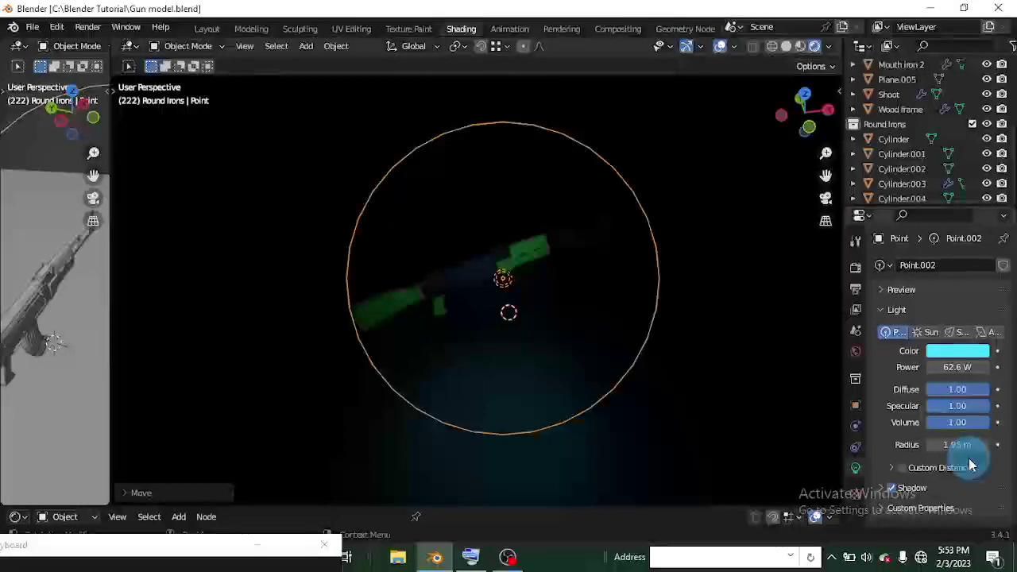
Step: Toggle the point light's custom distance on and off again, and reduce its radius to 0.39 m
click(902, 468)
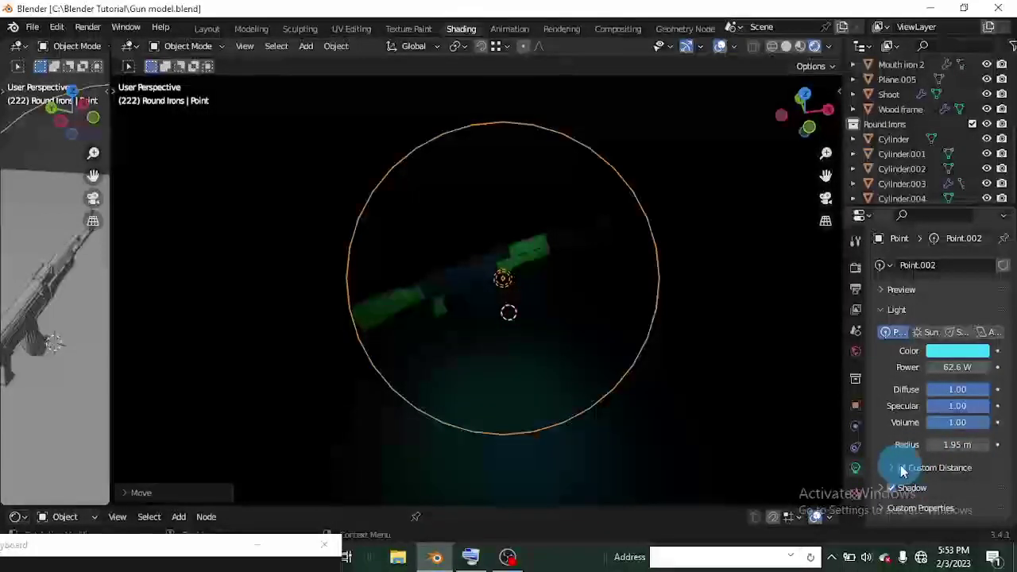
click(964, 447)
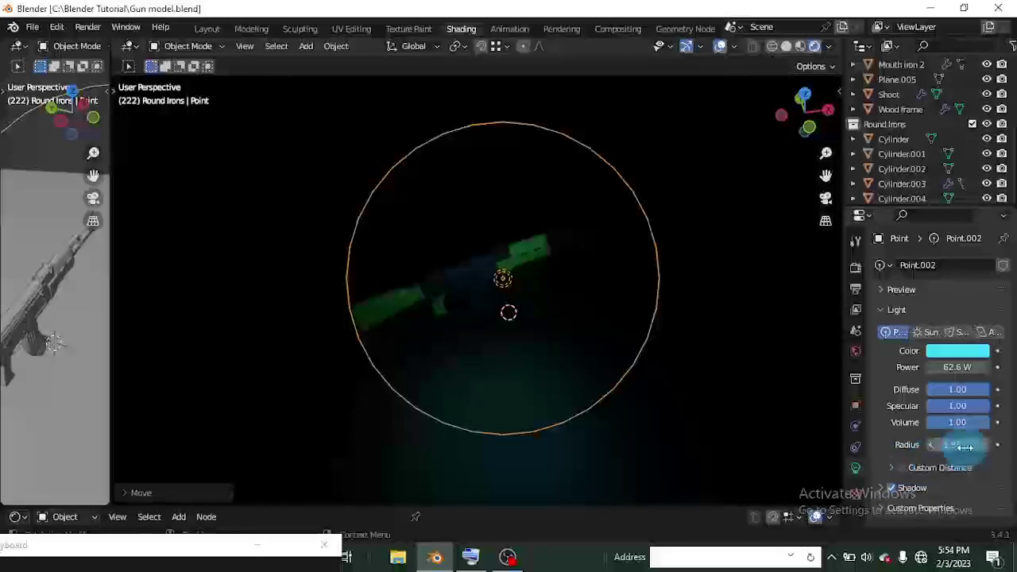
drag(965, 445, 877, 445)
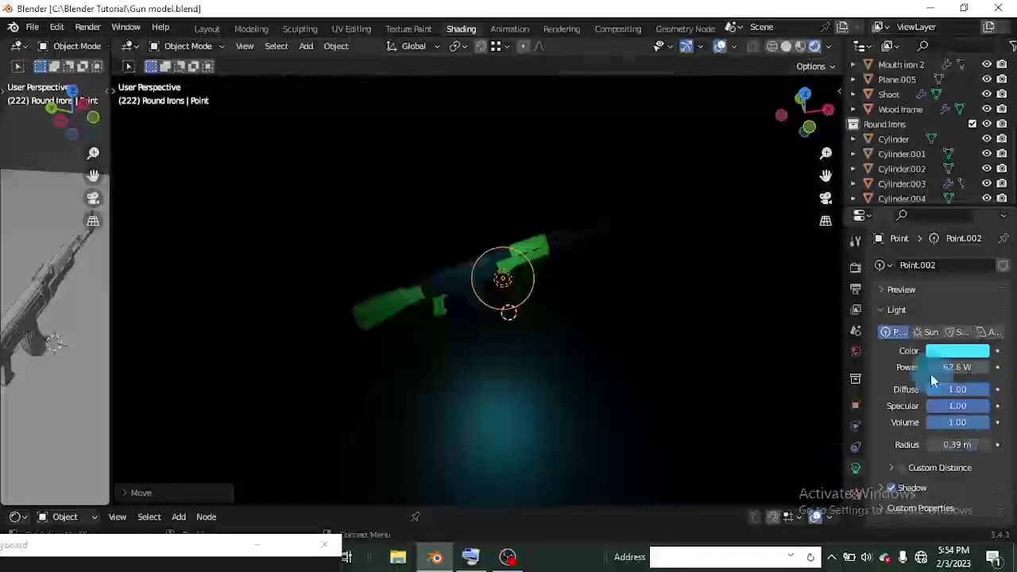
Step: Set the point light's power to 30 W
drag(953, 367, 953, 367)
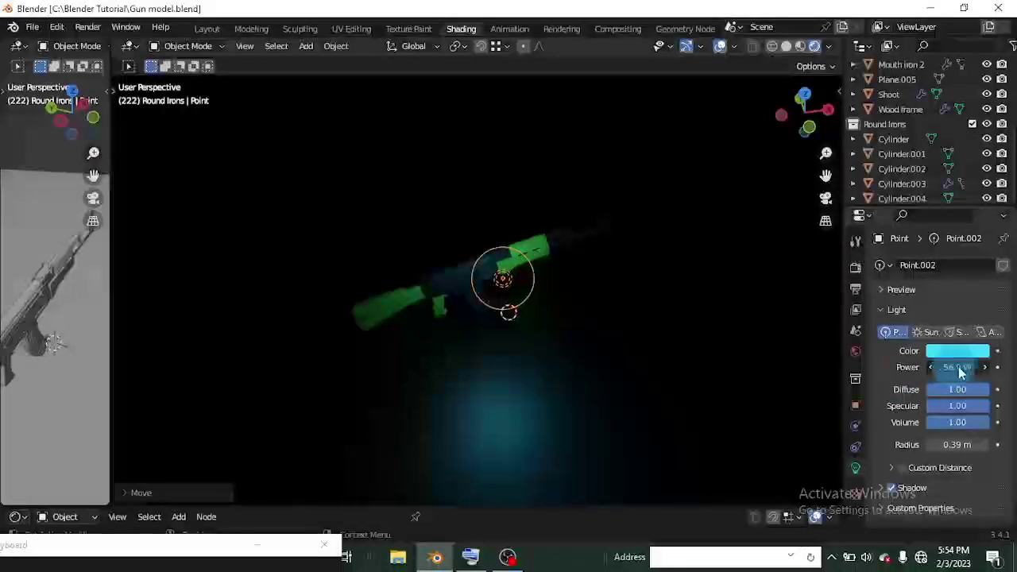
click(957, 367)
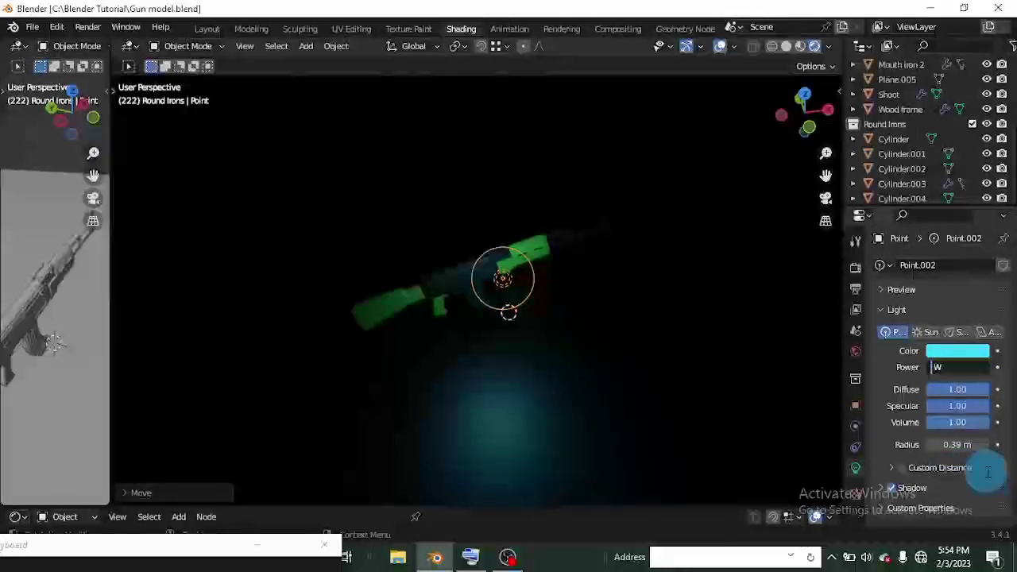
key(Return)
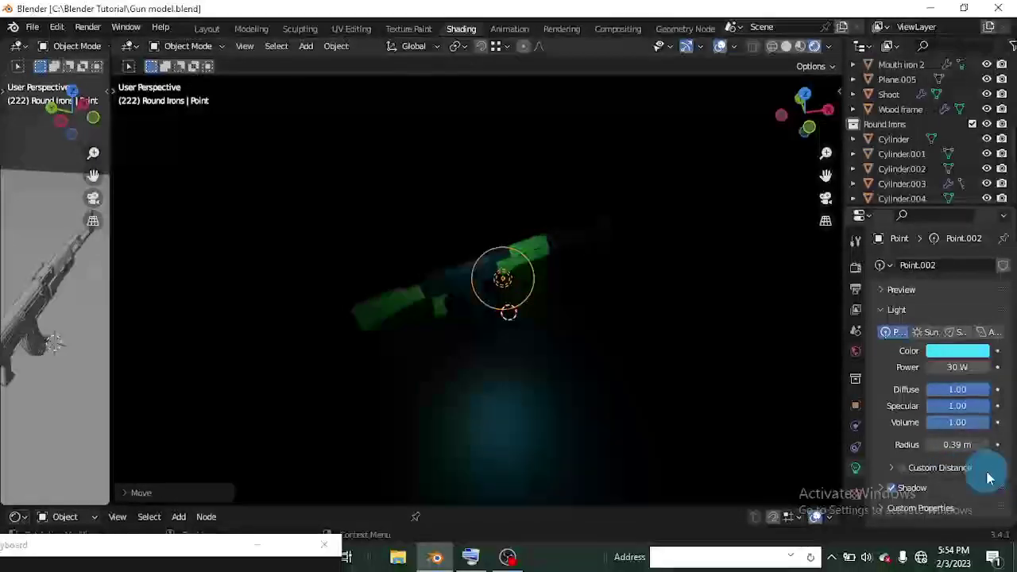
Step: Move the point light slightly toward the muzzle so it appears just below the handguard in the rendered view
middle_drag(578, 375, 495, 371)
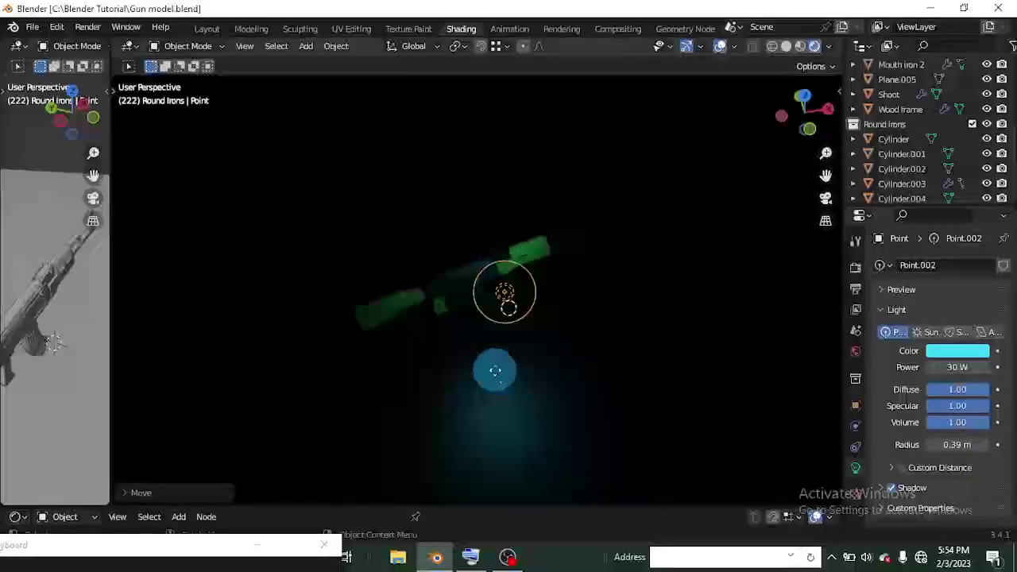
key(g)
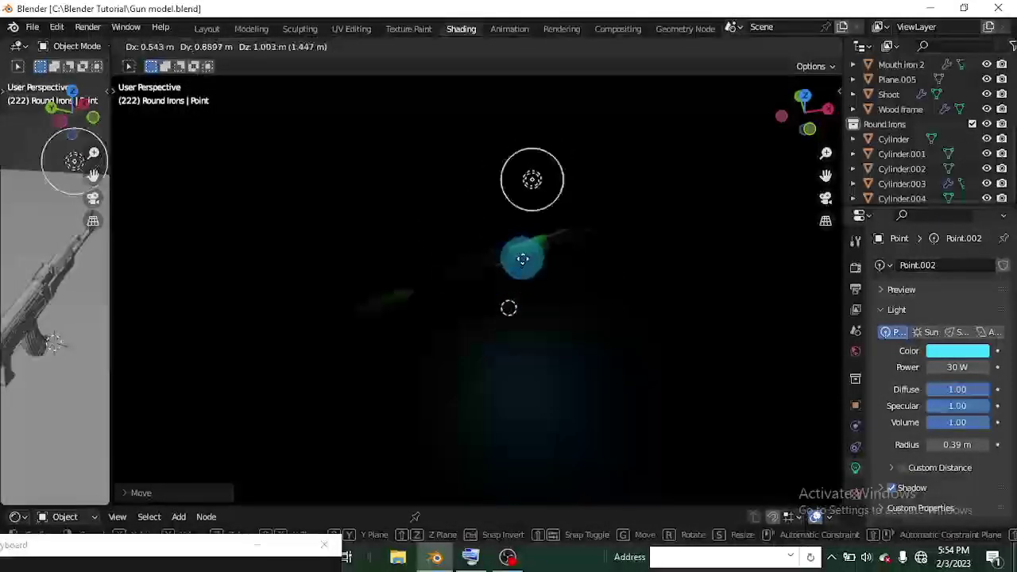
click(522, 368)
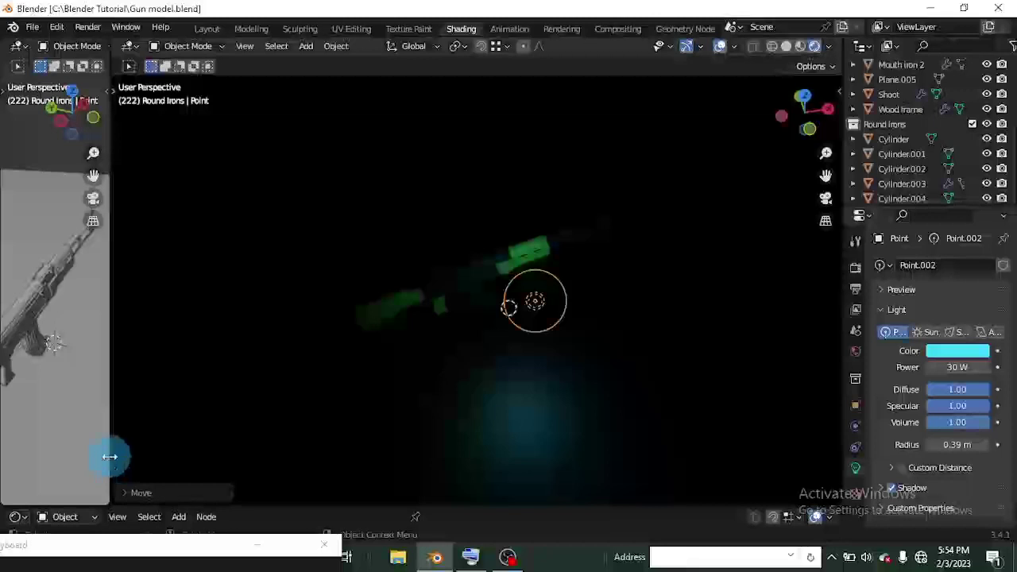
Step: Widen the solid view to about half the width and add a sun light to the scene
drag(110, 457, 532, 476)
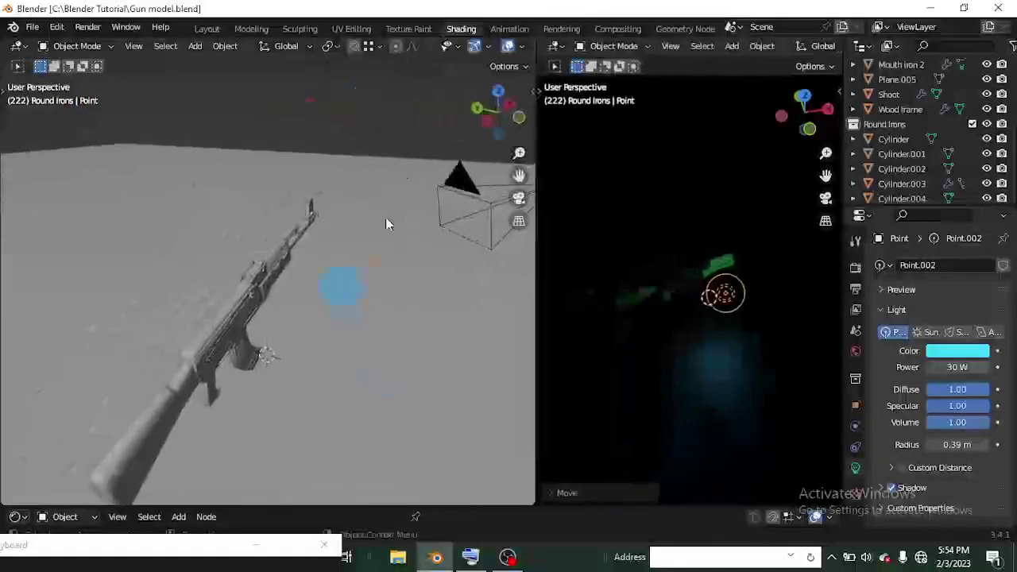
click(319, 366)
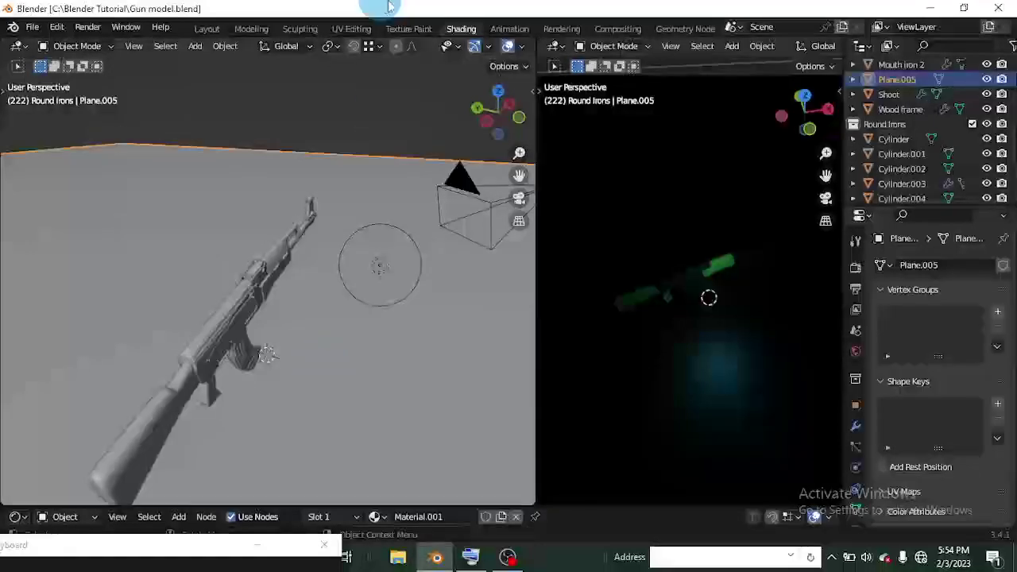
click(344, 131)
key(shift+a)
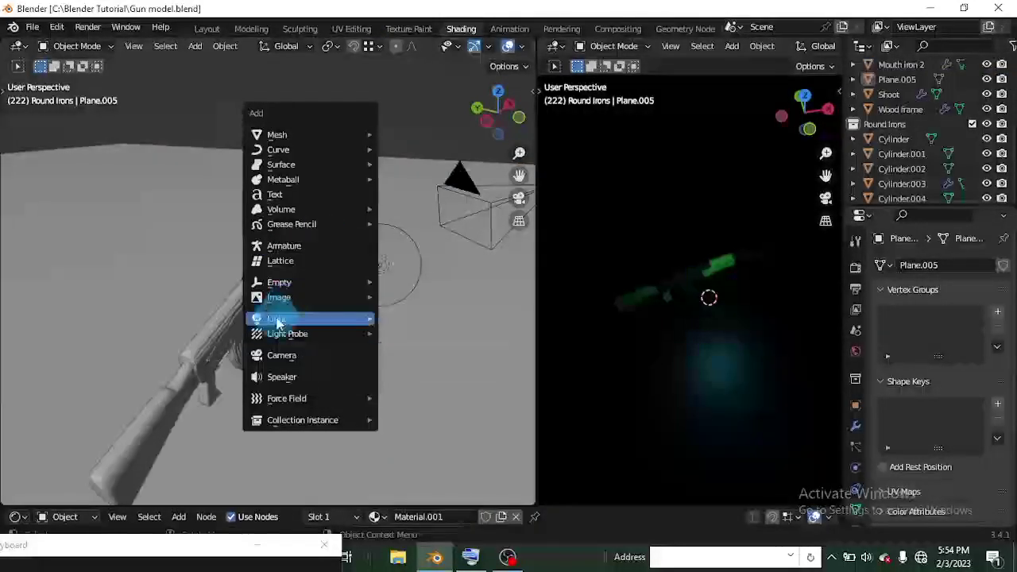
mouse_move(326, 322)
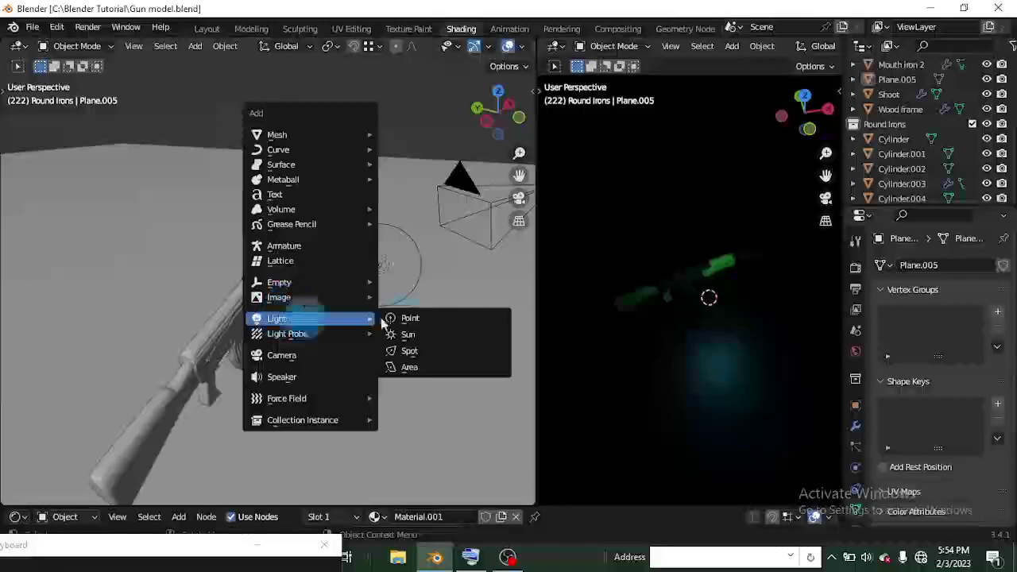
click(430, 342)
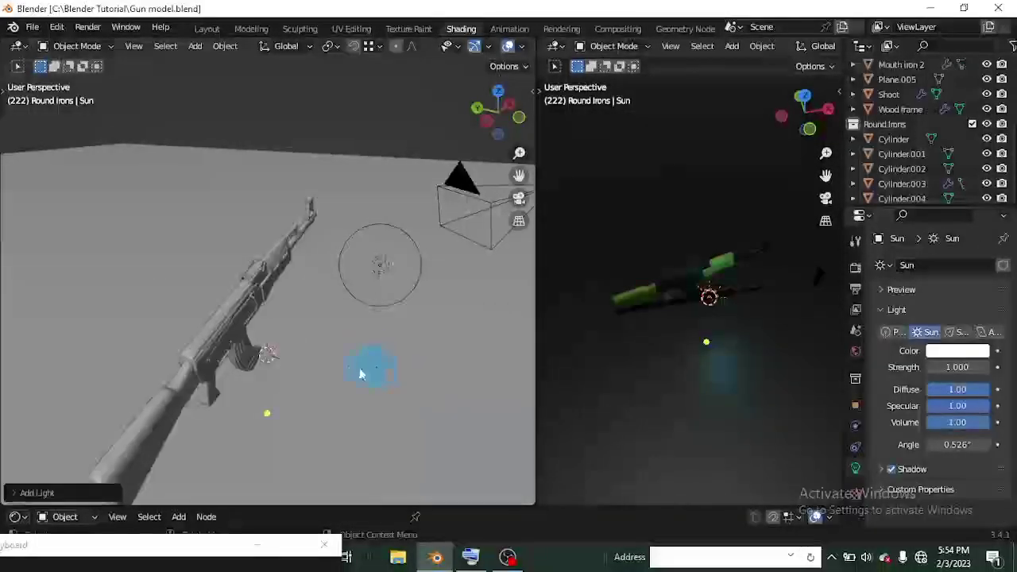
Step: Raise the sun light about 3 m along the Z axis so it hangs high above the gun
mouse_move(274, 397)
middle_down()
mouse_move(299, 408)
mouse_move(267, 386)
mouse_move(263, 396)
middle_up()
key(g)
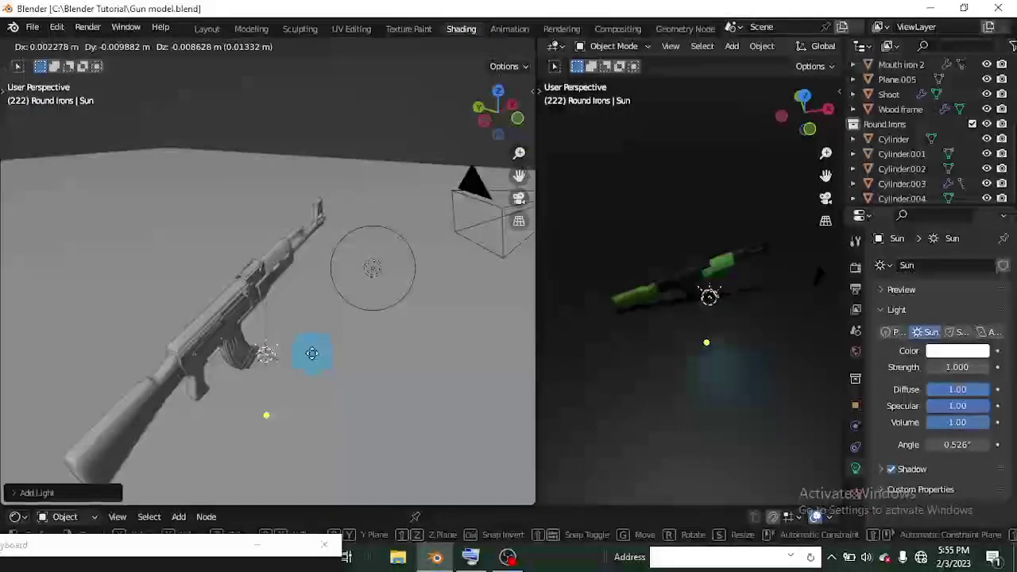
key(z)
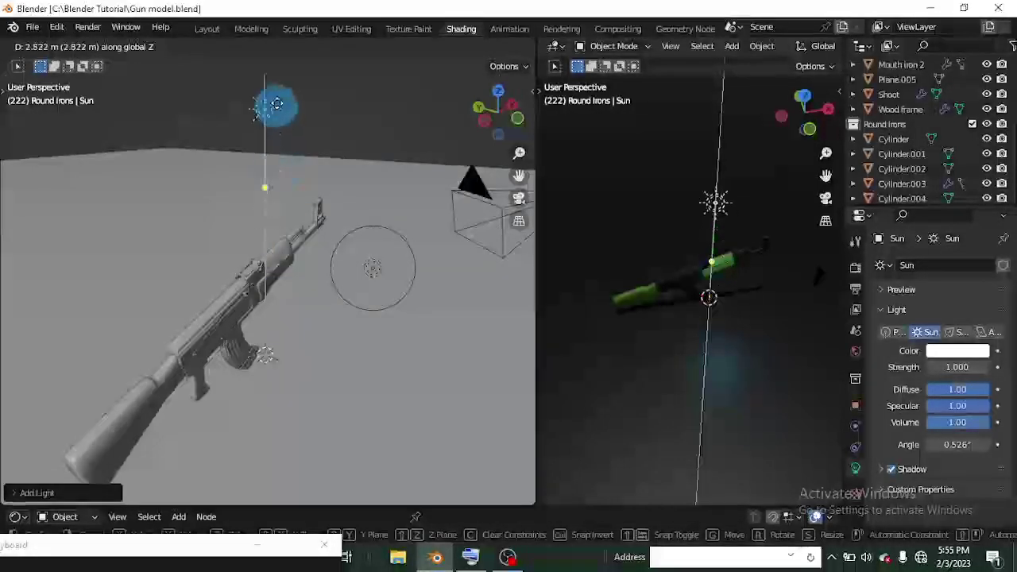
click(266, 88)
Step: Set the sun light's strength to 100
middle_drag(352, 257, 193, 229)
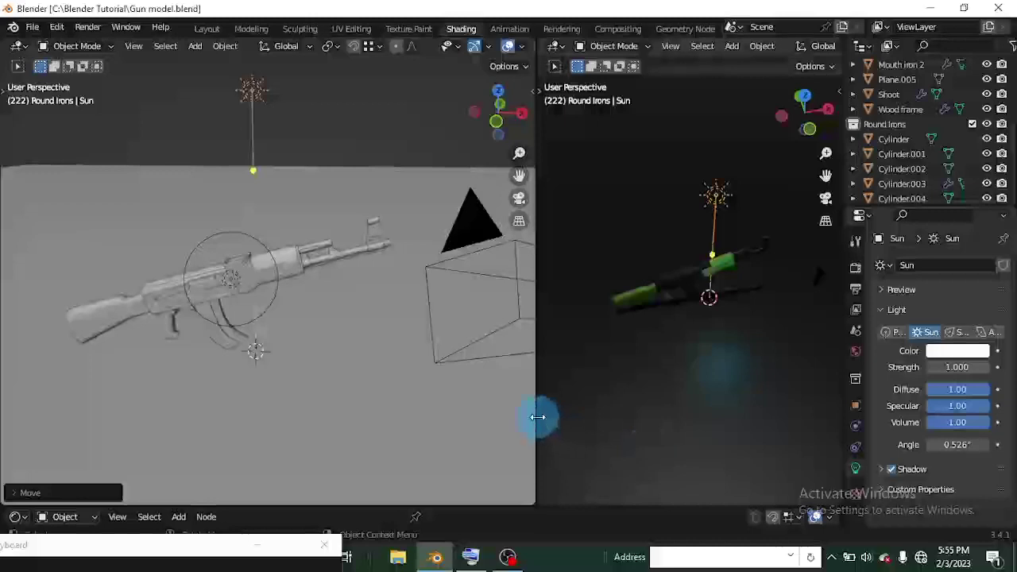
click(955, 367)
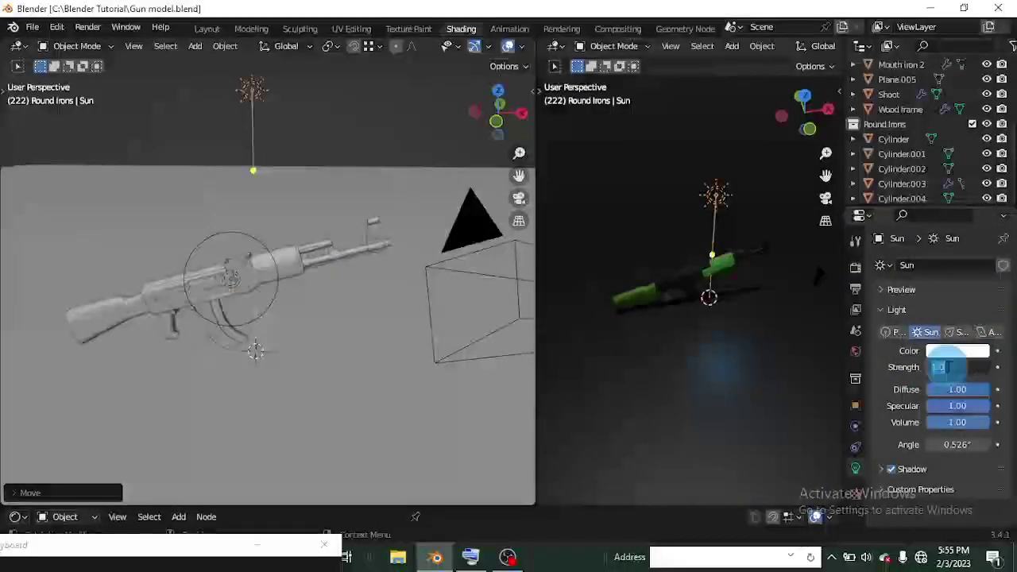
text(100)
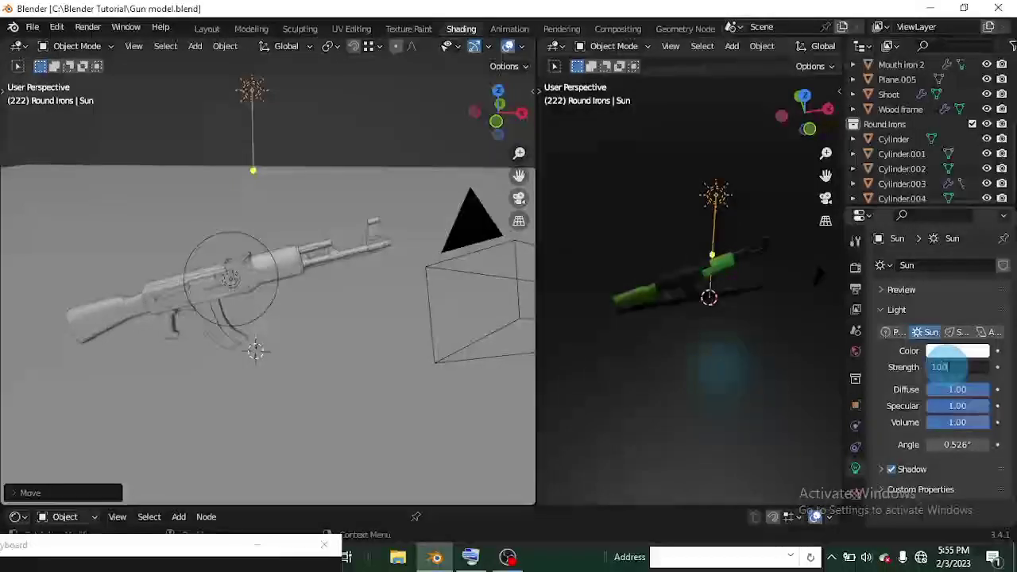
key(Return)
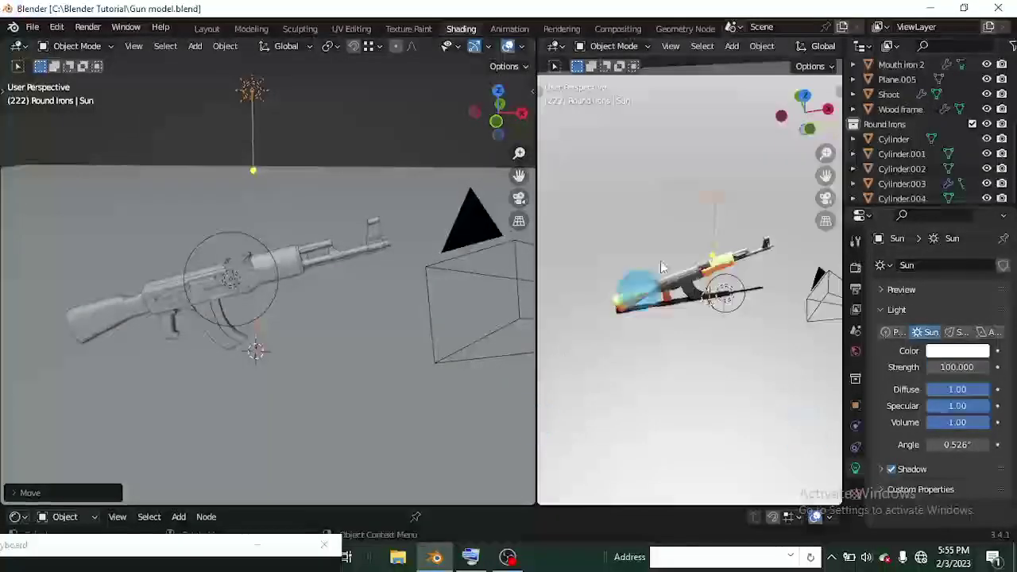
Step: Set the sun light's strength to 2
click(948, 368)
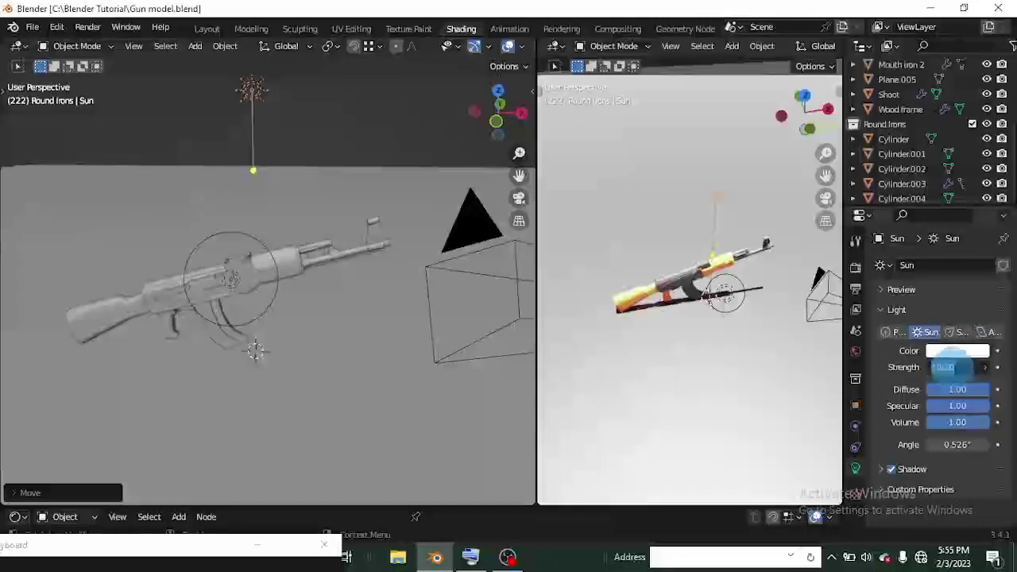
key(BackSpace)
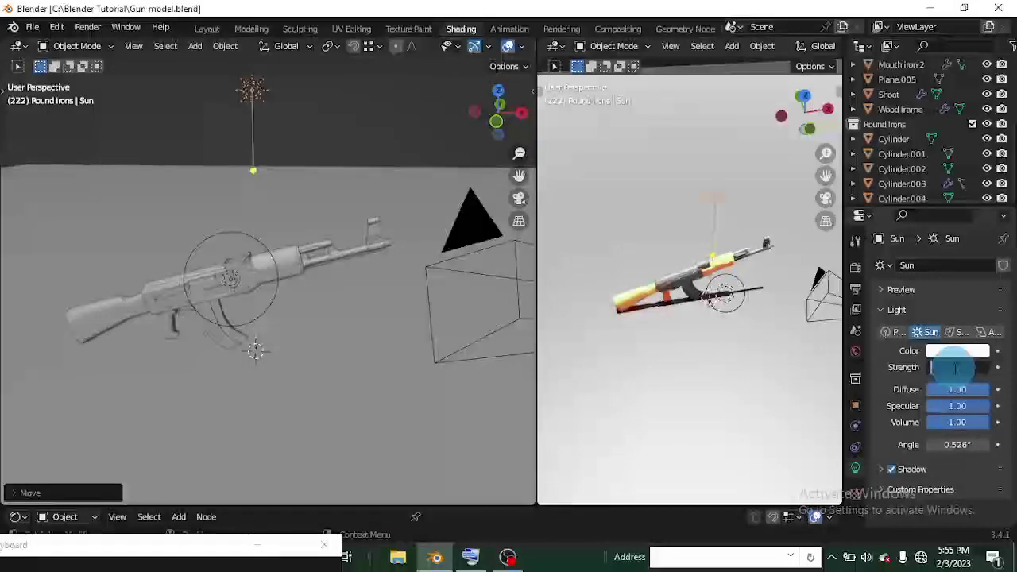
text(2)
key(Return)
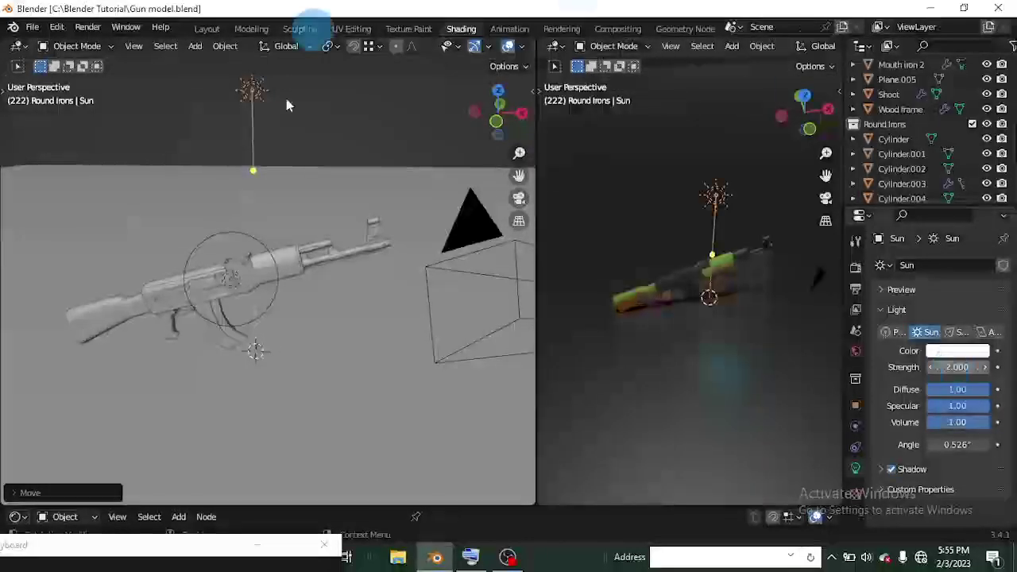
Step: Widen the rendered view to more than half the width and show the gun from a low angle
middle_drag(766, 330, 647, 248)
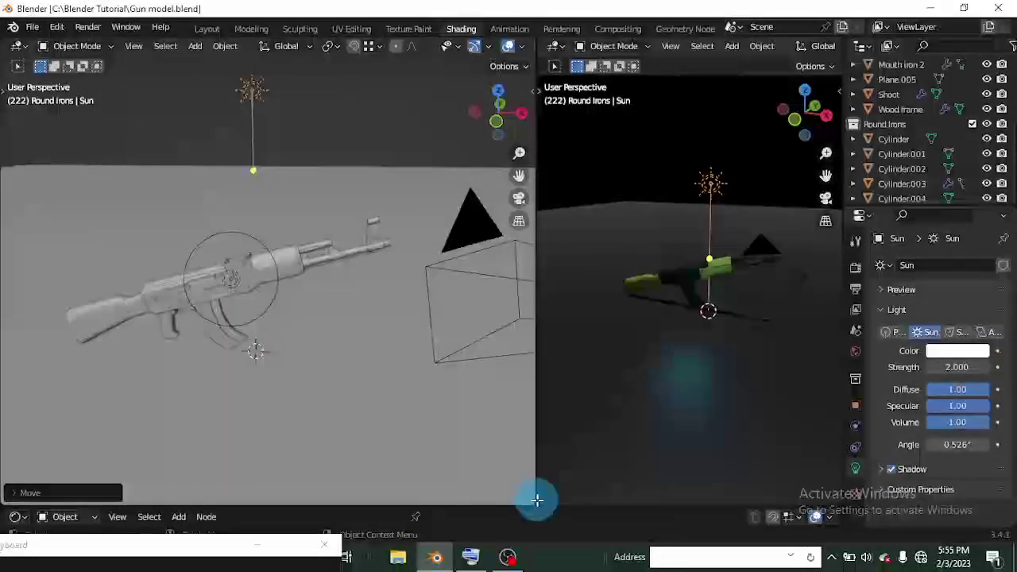
drag(536, 491, 359, 448)
mouse_move(538, 296)
middle_down()
mouse_move(576, 326)
mouse_move(609, 246)
mouse_move(606, 254)
middle_up()
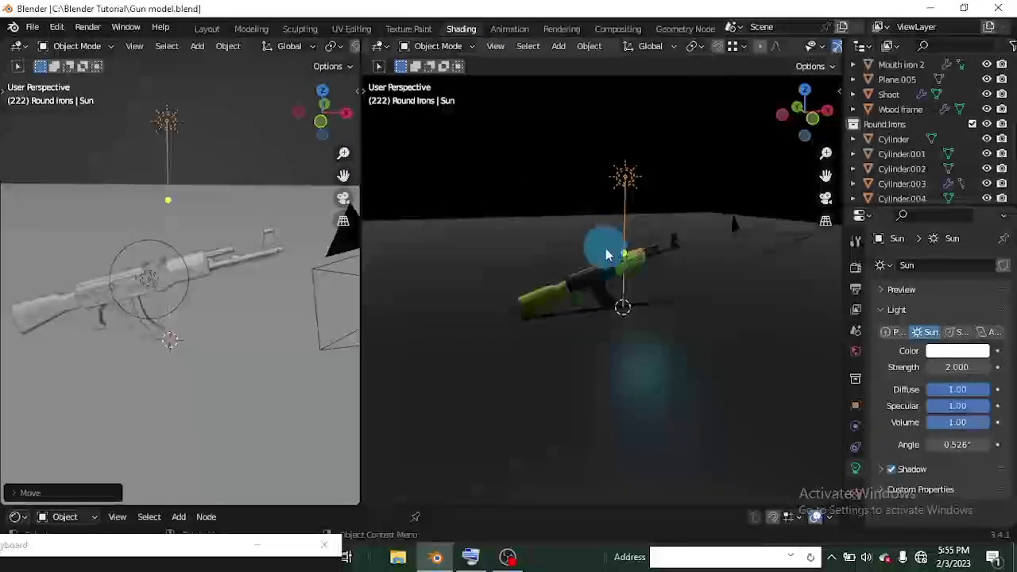
Step: Tilt the sun light so its direction line points at the floor just behind the gun's magazine
click(622, 262)
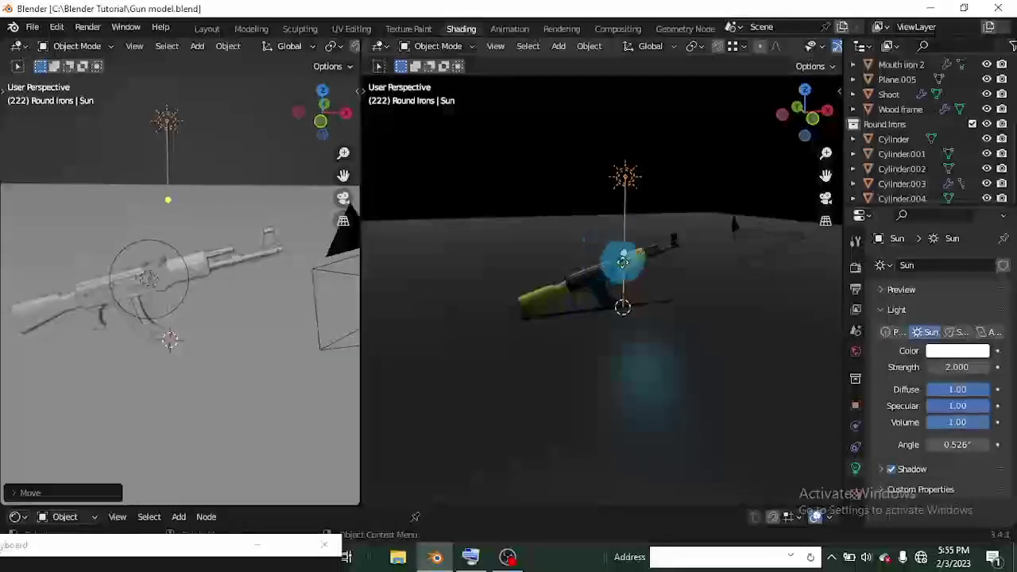
drag(623, 256, 622, 249)
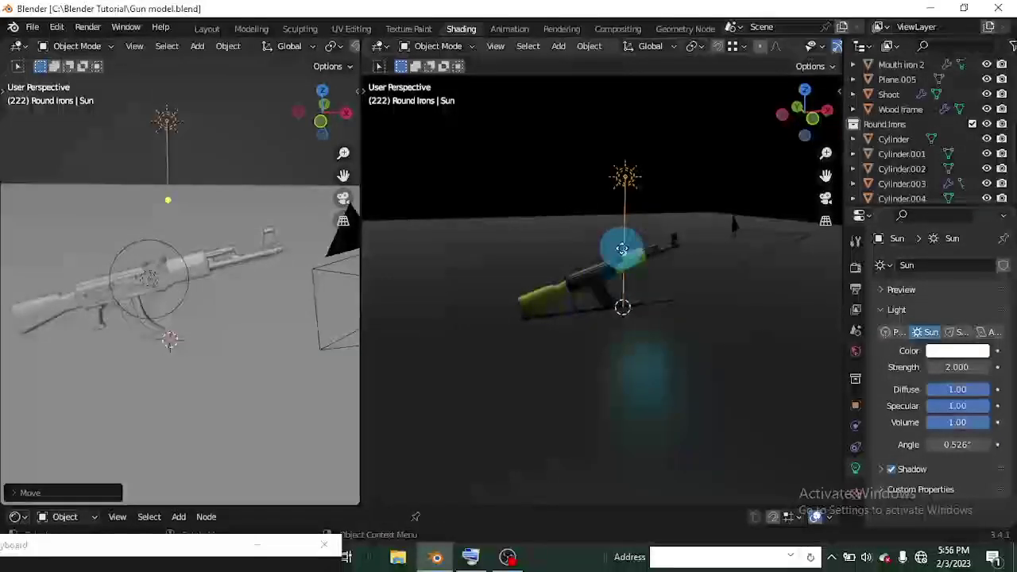
scroll(622, 249, up, 5)
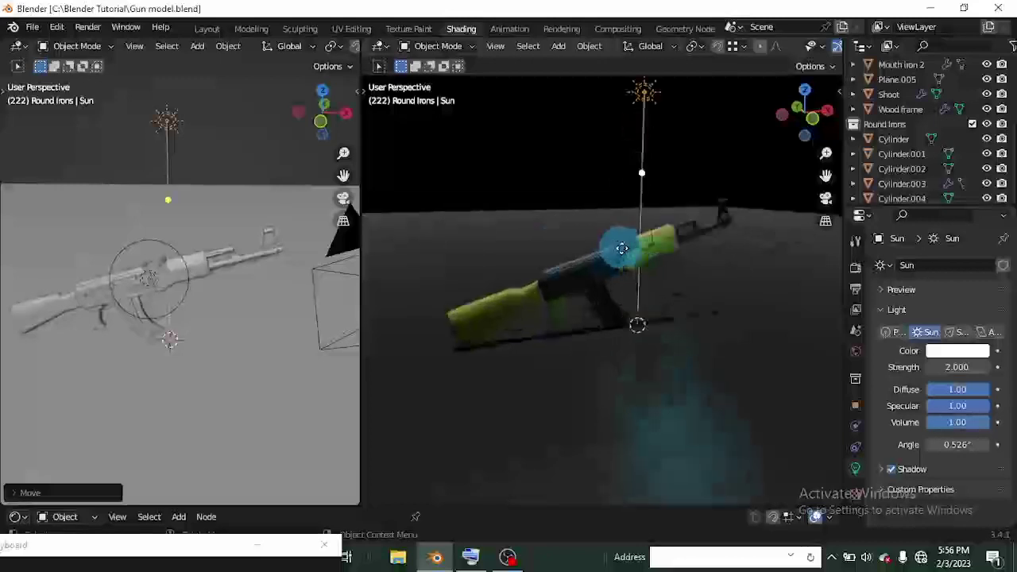
scroll(622, 249, down, 5)
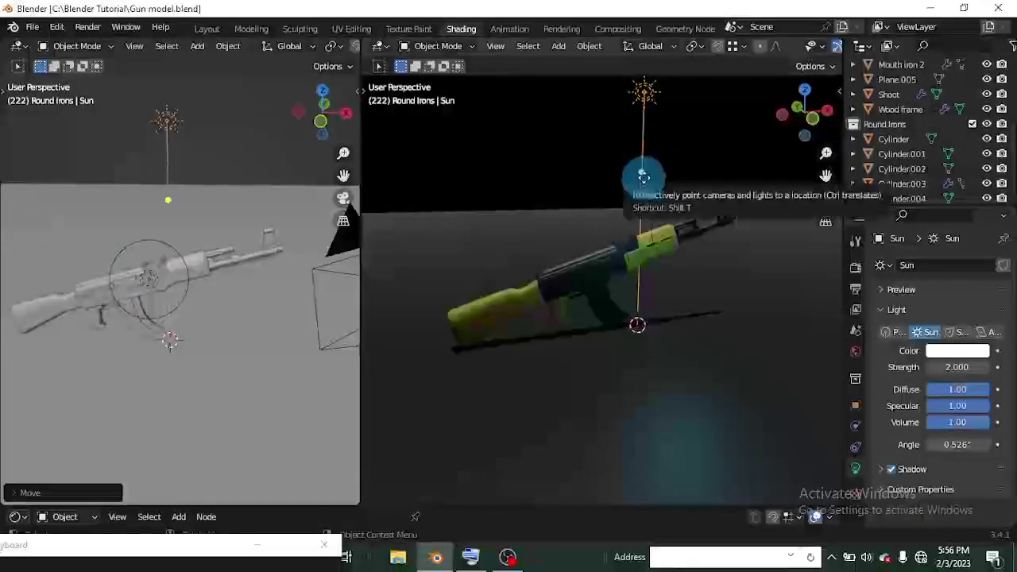
drag(623, 198, 586, 196)
mouse_move(630, 114)
mouse_down()
mouse_move(544, 223)
mouse_move(636, 84)
mouse_move(691, 109)
mouse_move(628, 113)
mouse_up()
drag(602, 169, 601, 268)
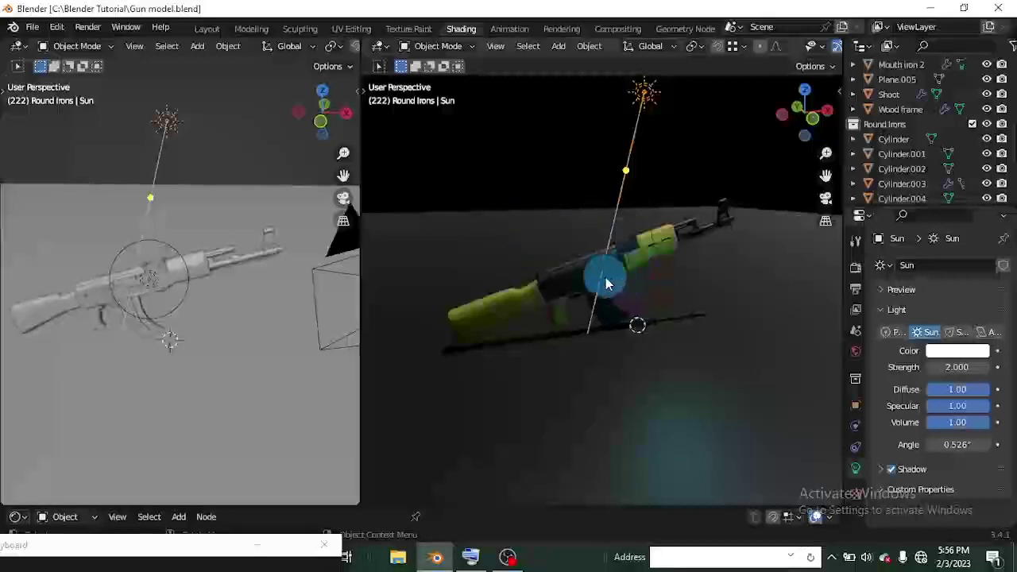
Step: Show the toolbar in the rendered view, swing the sun light's direction up above the gun and return it to the magazine area
key(t)
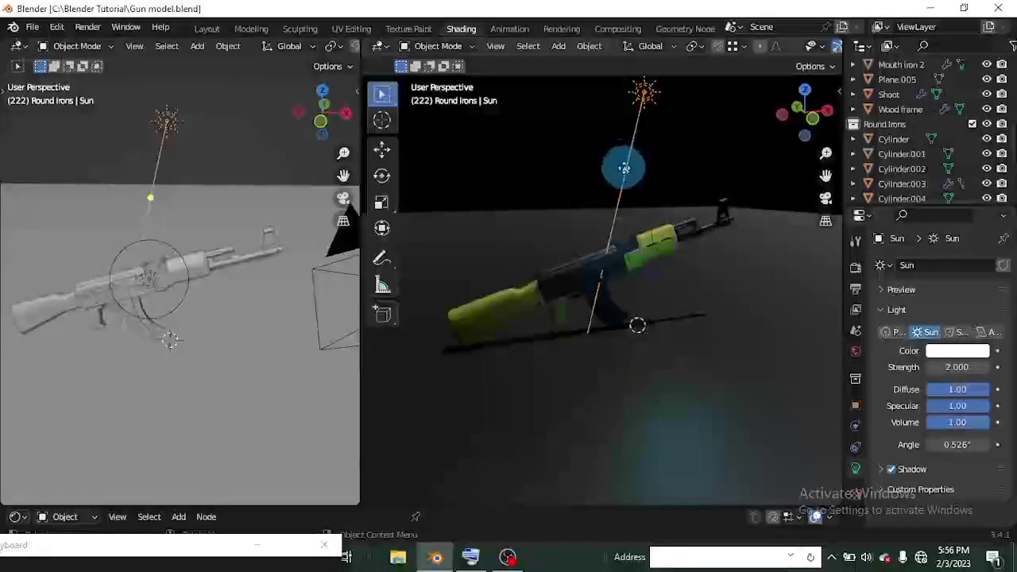
mouse_move(625, 169)
mouse_down()
mouse_move(633, 190)
mouse_move(610, 189)
mouse_move(586, 164)
mouse_move(606, 136)
mouse_move(627, 145)
mouse_move(635, 166)
mouse_move(587, 193)
mouse_move(574, 291)
mouse_move(604, 279)
mouse_move(631, 238)
mouse_move(569, 189)
mouse_move(581, 275)
mouse_move(591, 280)
mouse_move(521, 185)
mouse_up()
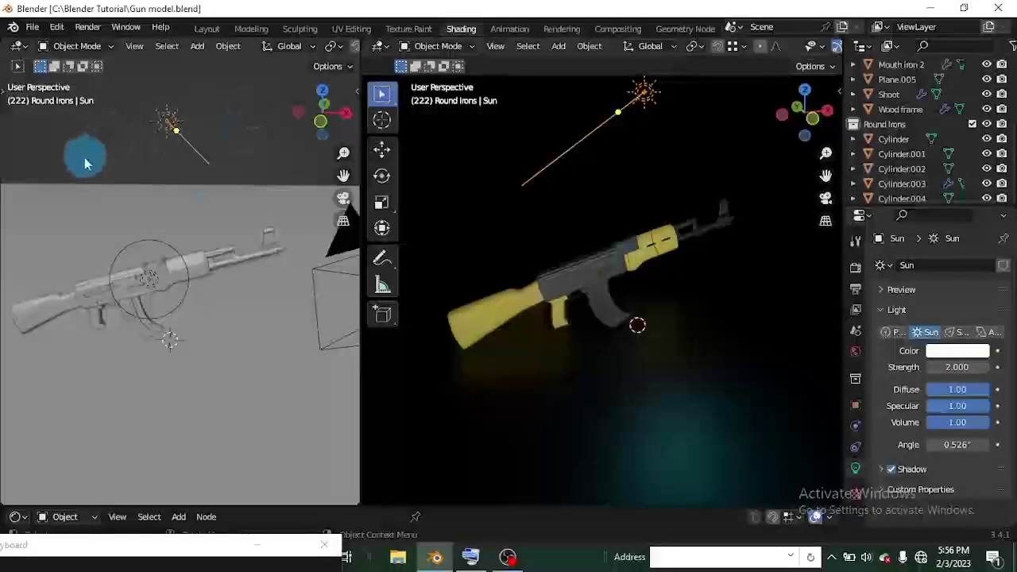
drag(612, 111, 609, 219)
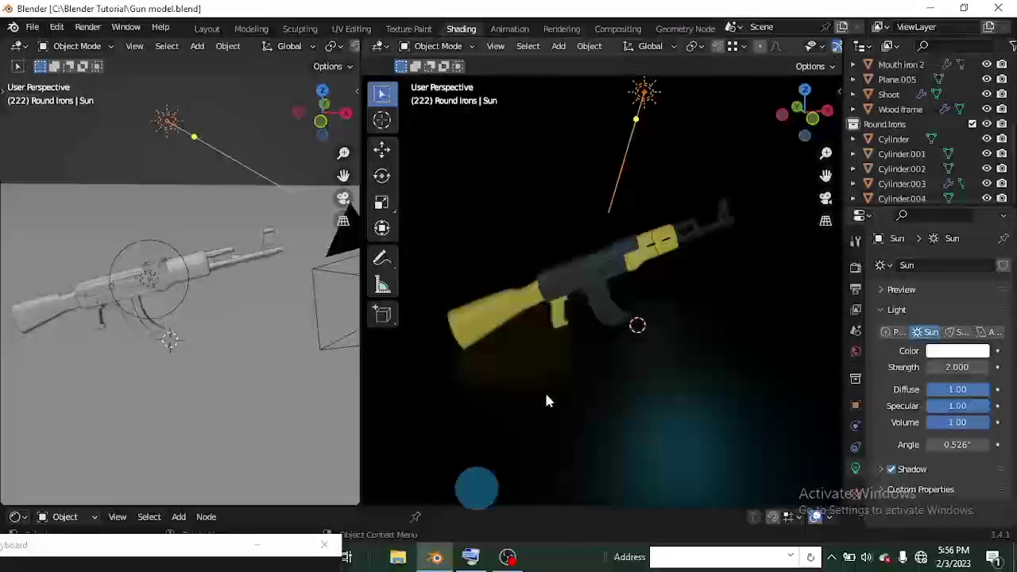
drag(639, 174, 609, 260)
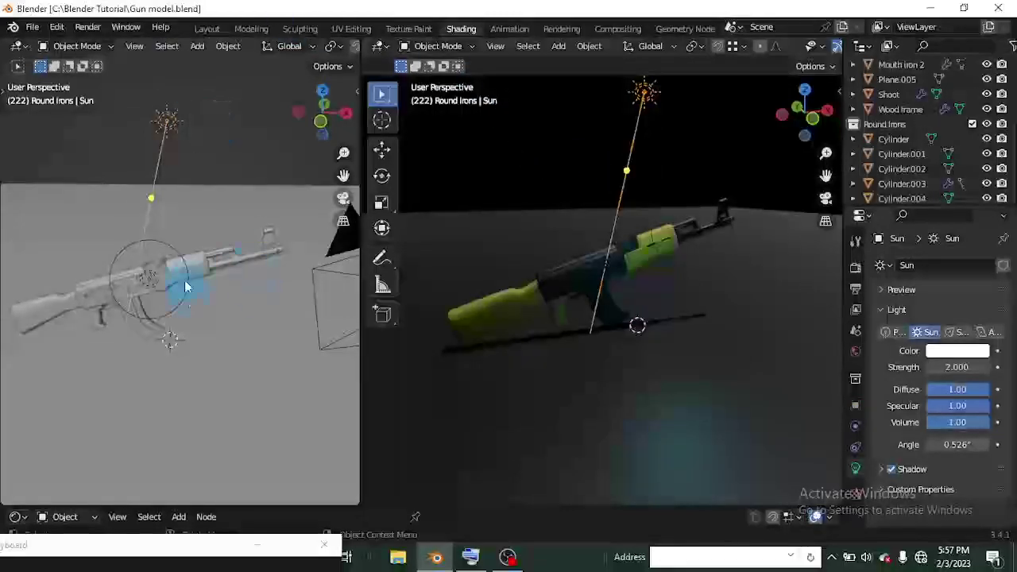
Step: Add a cube to the scene and move it about 2.3 m away, beyond the muzzle side of the gun
middle_drag(177, 357, 237, 351)
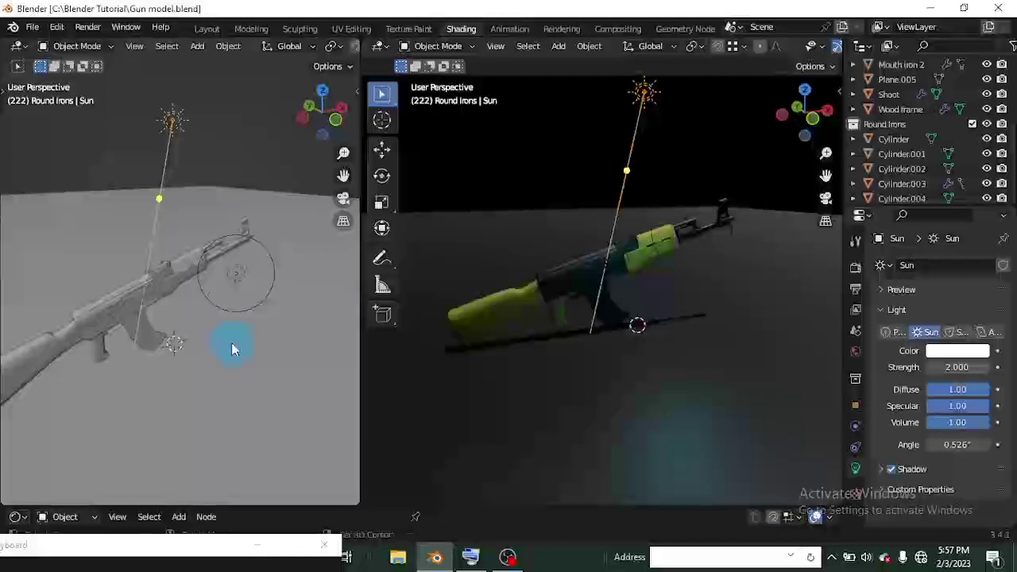
key(shift+a)
mouse_move(235, 159)
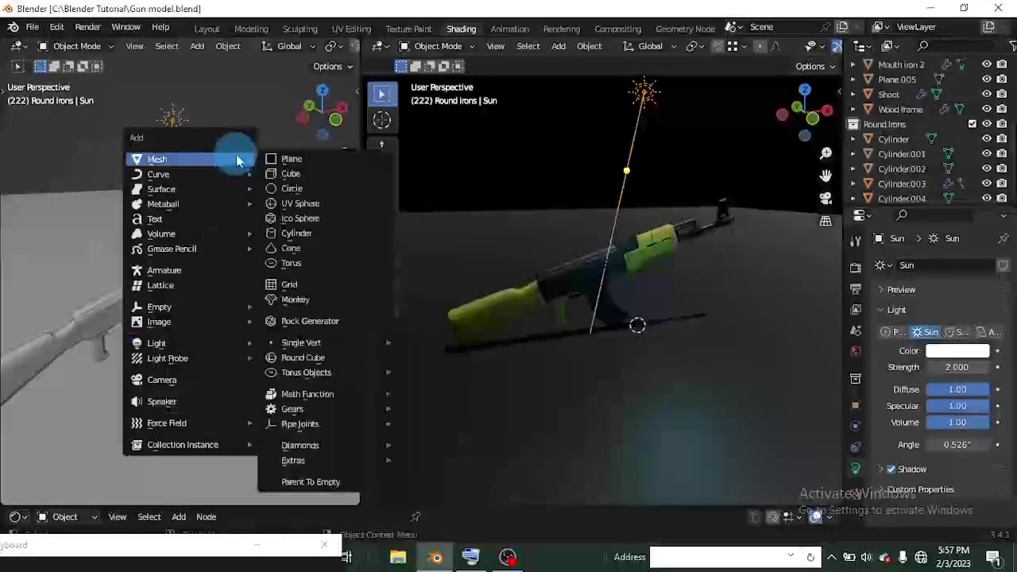
click(290, 173)
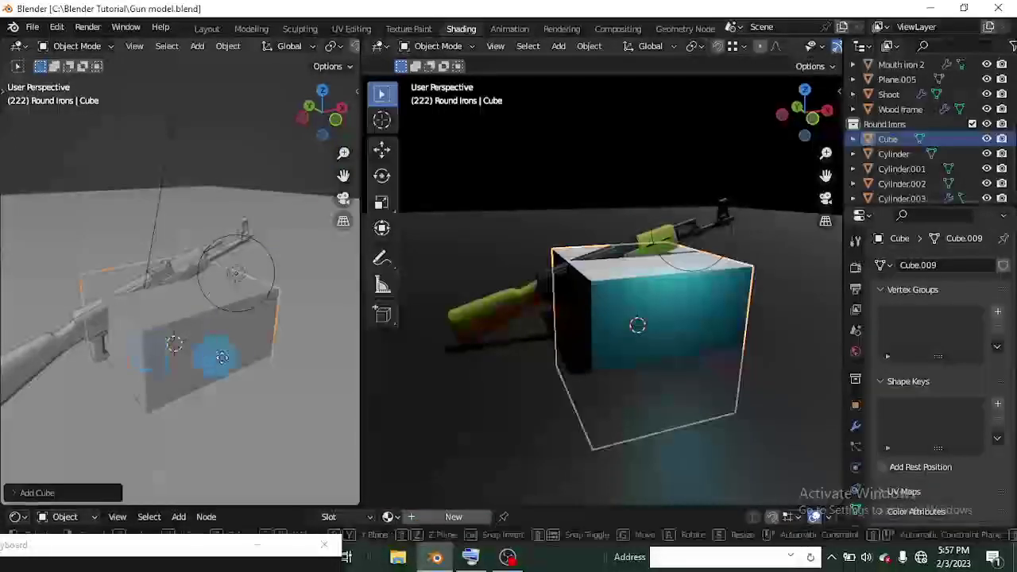
key(g)
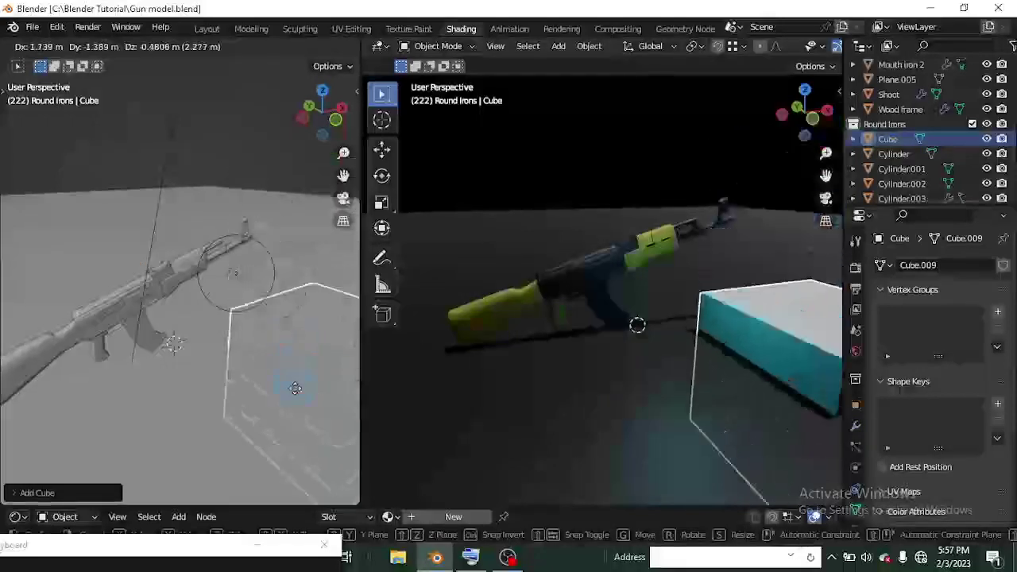
click(293, 393)
middle_drag(249, 400, 357, 370)
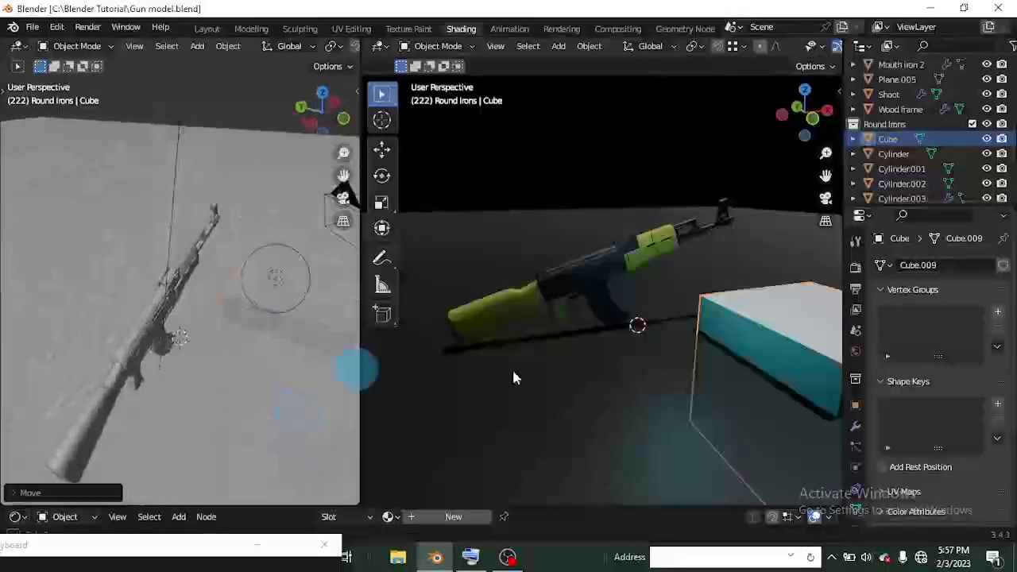
Step: Aim the sun light at the cube and swing its direction back toward the gun
click(175, 123)
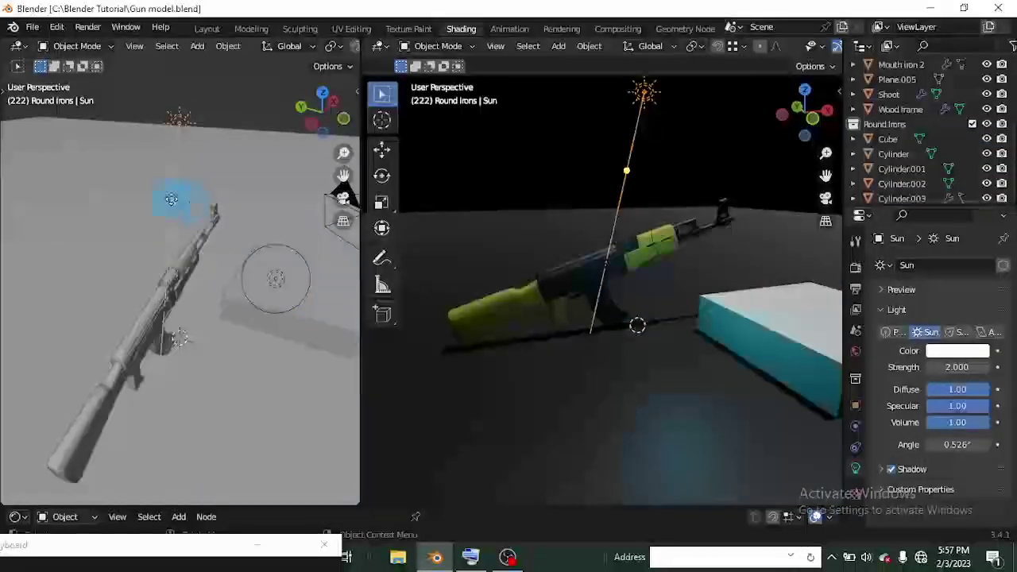
mouse_move(171, 201)
mouse_down()
mouse_move(199, 201)
mouse_move(251, 223)
mouse_move(297, 302)
mouse_move(279, 287)
mouse_move(154, 314)
mouse_move(297, 286)
mouse_up()
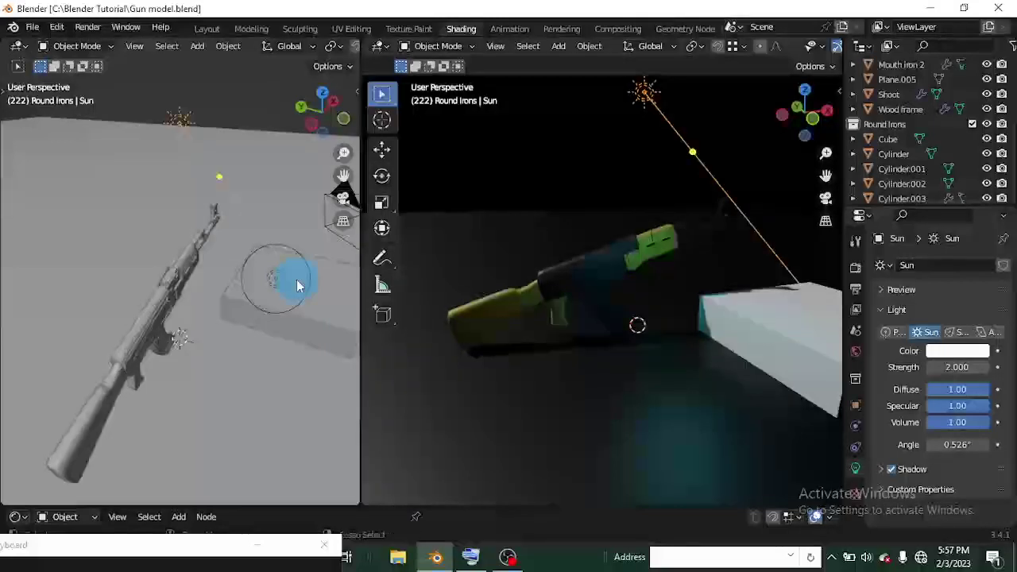
drag(217, 168, 143, 297)
Step: Delete the cube beside the gun
middle_drag(169, 332, 301, 352)
click(301, 386)
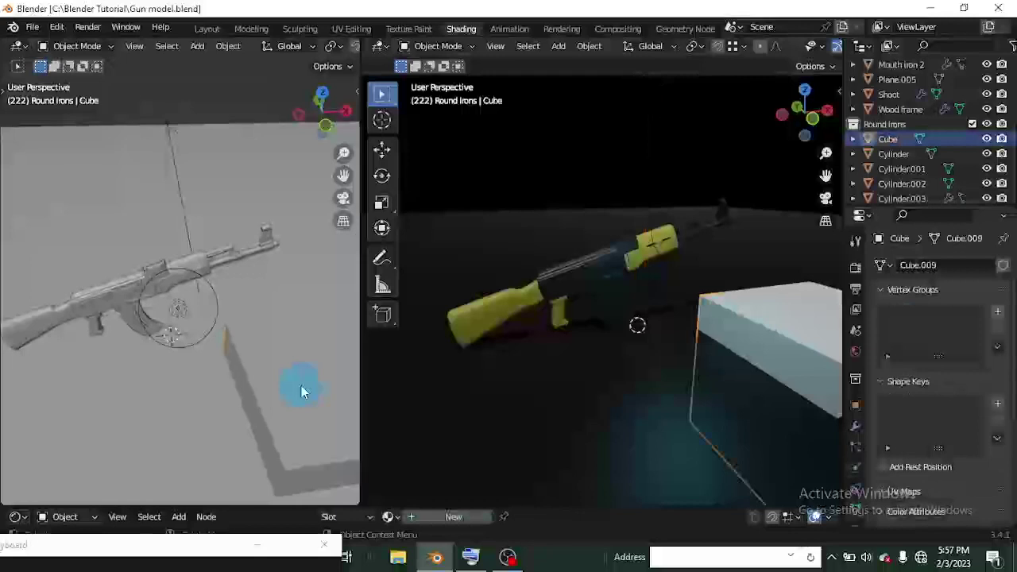
key(Delete)
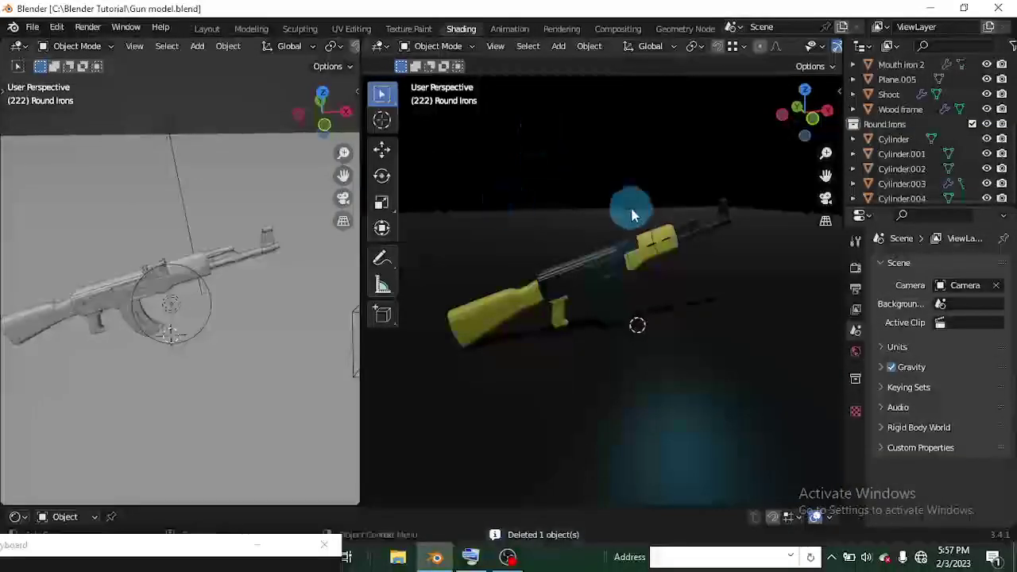
Step: Re-aim the sun light at the floor just in front of the gun's magazine
middle_drag(651, 221, 640, 275)
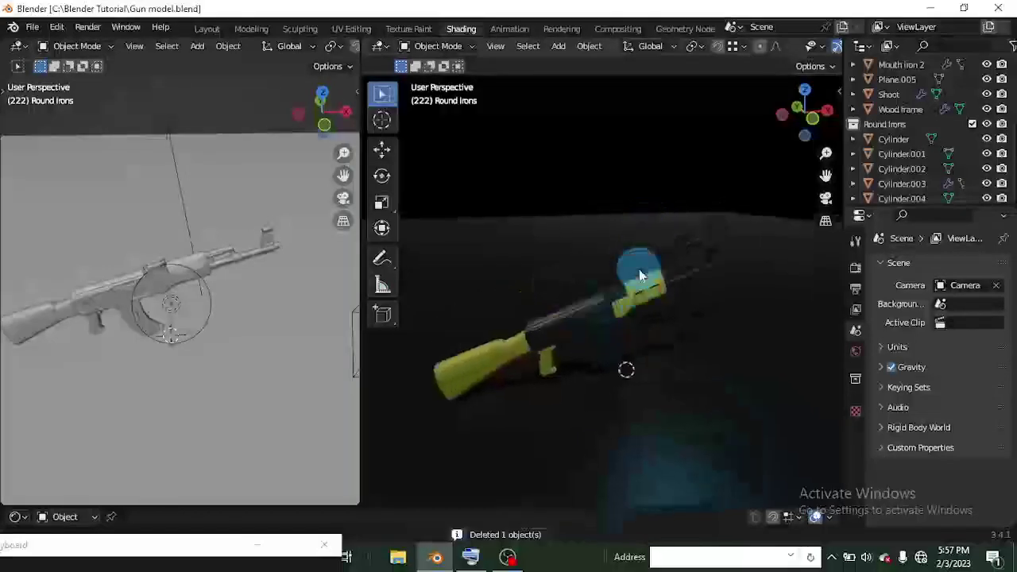
click(171, 121)
drag(182, 186, 99, 325)
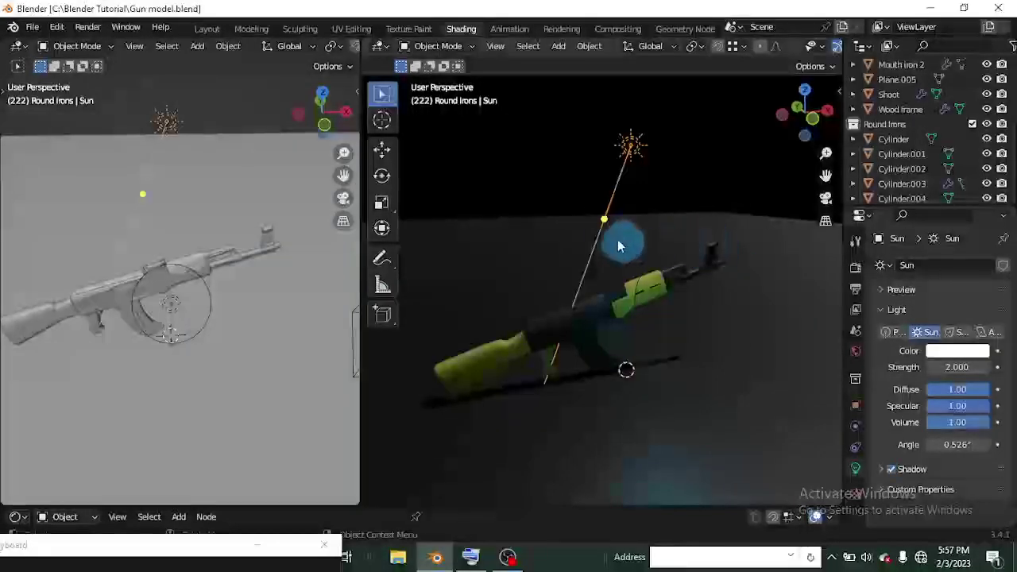
drag(608, 221, 626, 217)
drag(644, 268, 606, 409)
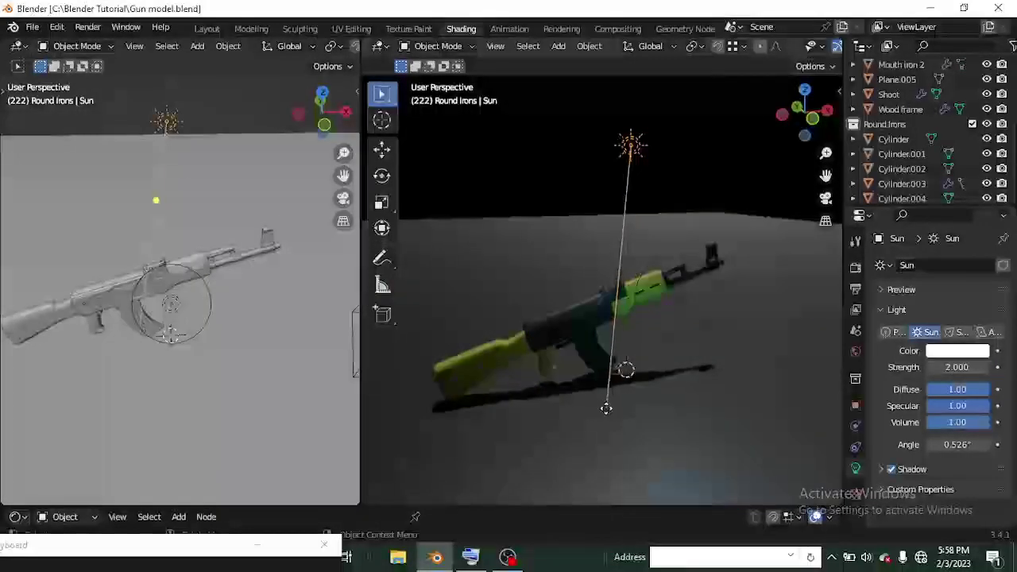
Step: Swing the sun light's direction toward the gun's stock so the light falls on the gun at a slant
mouse_move(607, 408)
mouse_down()
mouse_move(594, 396)
mouse_move(610, 410)
mouse_move(594, 404)
mouse_up()
mouse_move(555, 365)
mouse_down()
mouse_move(484, 166)
mouse_move(540, 363)
mouse_move(496, 259)
mouse_up()
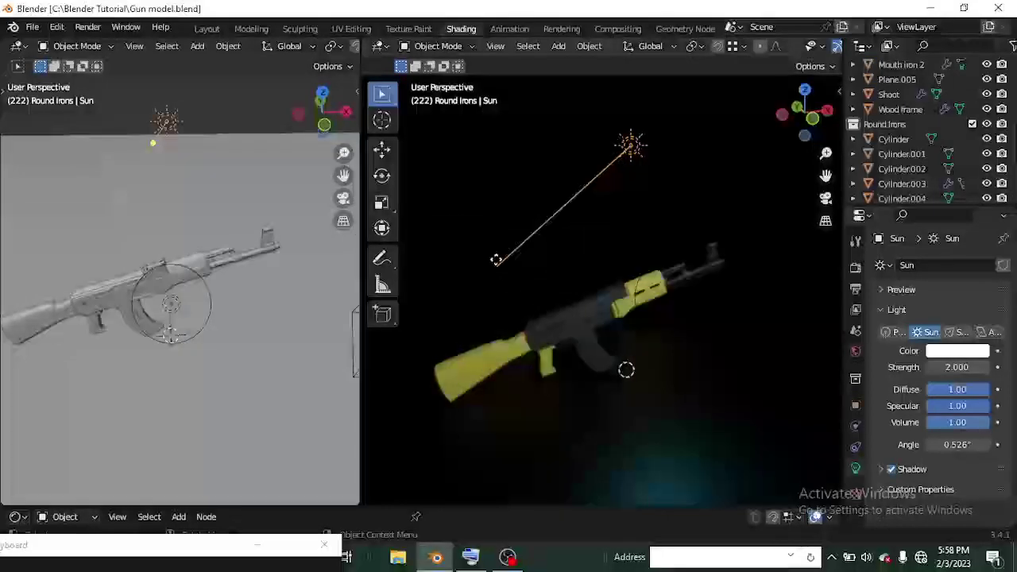
mouse_move(472, 353)
mouse_down()
mouse_move(481, 374)
mouse_move(477, 349)
mouse_up()
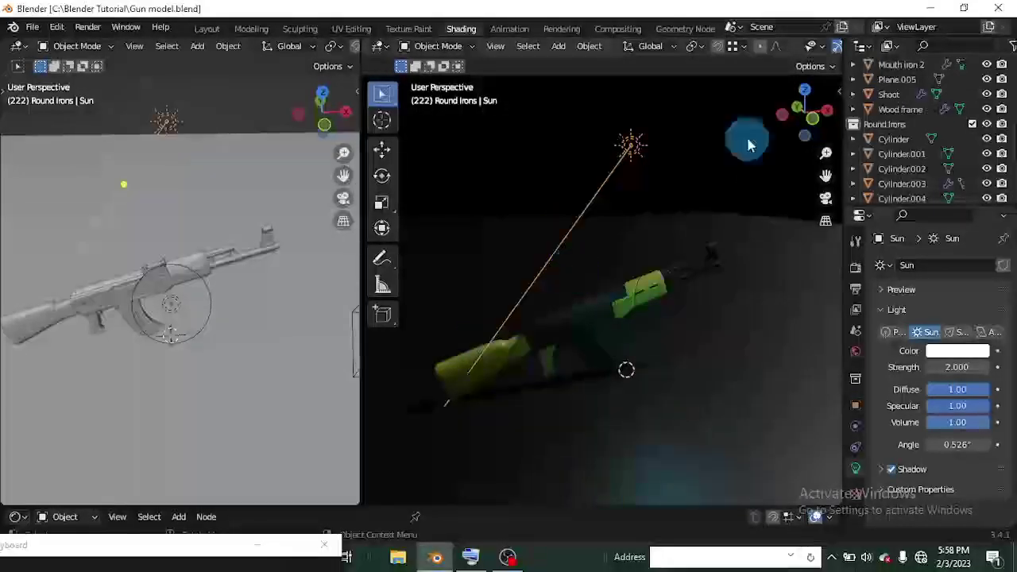
Step: Delete both the point light and the sun light, and widen the rendered view to about two thirds of the width
click(170, 308)
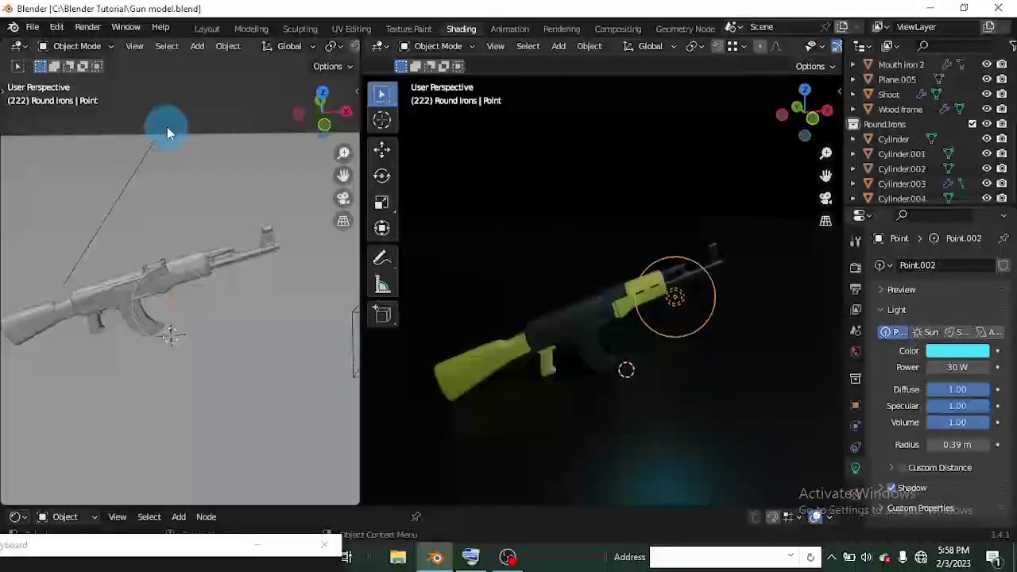
click(167, 126)
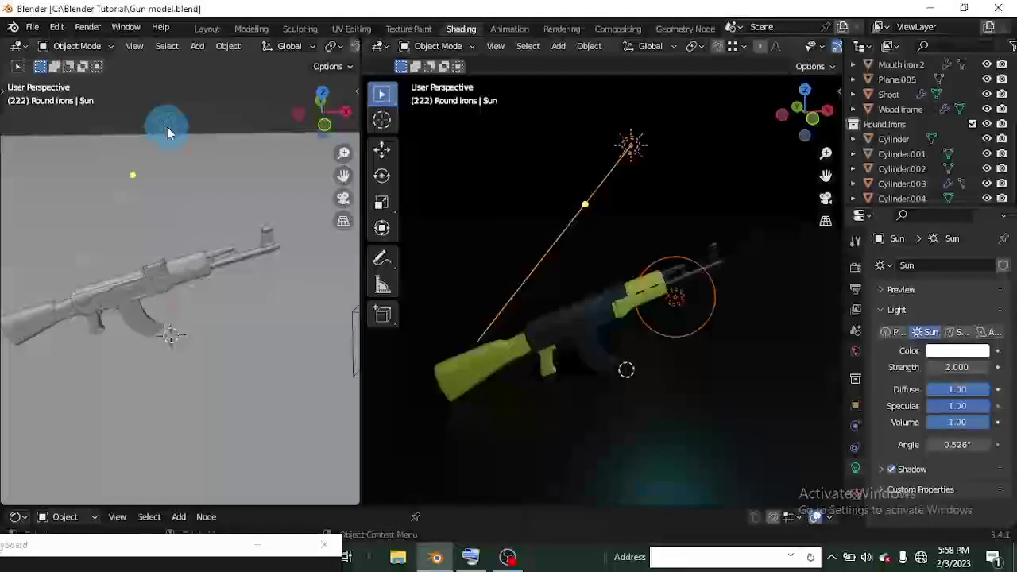
key(Delete)
drag(356, 481, 270, 472)
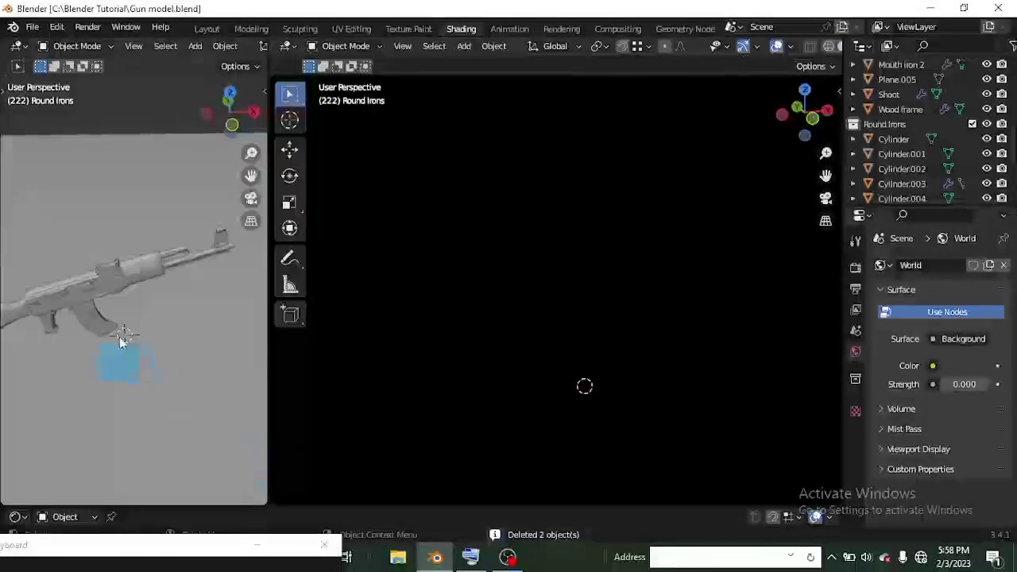
Step: Add a spot light and raise it straight up along the Z axis, high above the gun
key(shift+a)
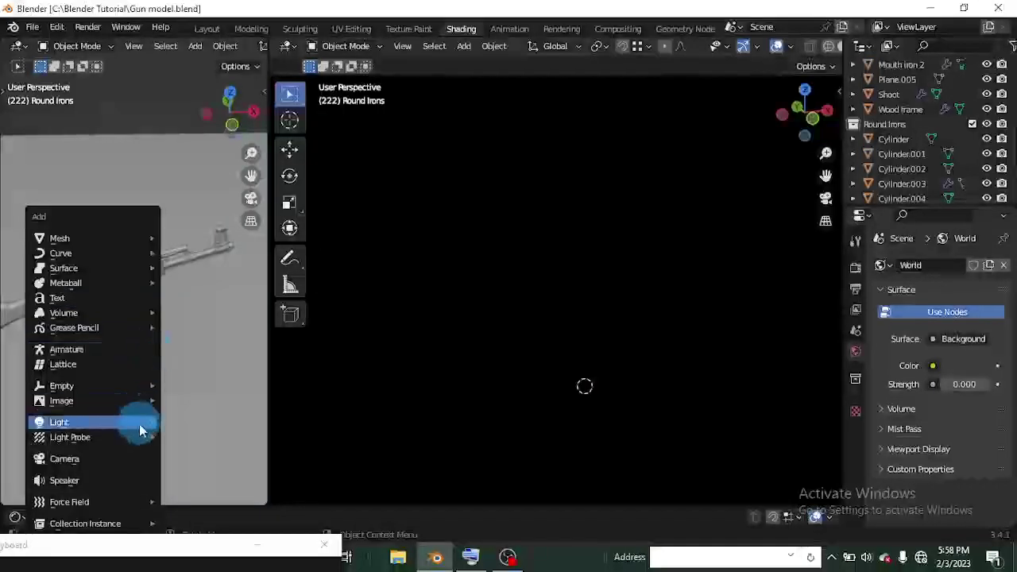
mouse_move(139, 423)
click(220, 456)
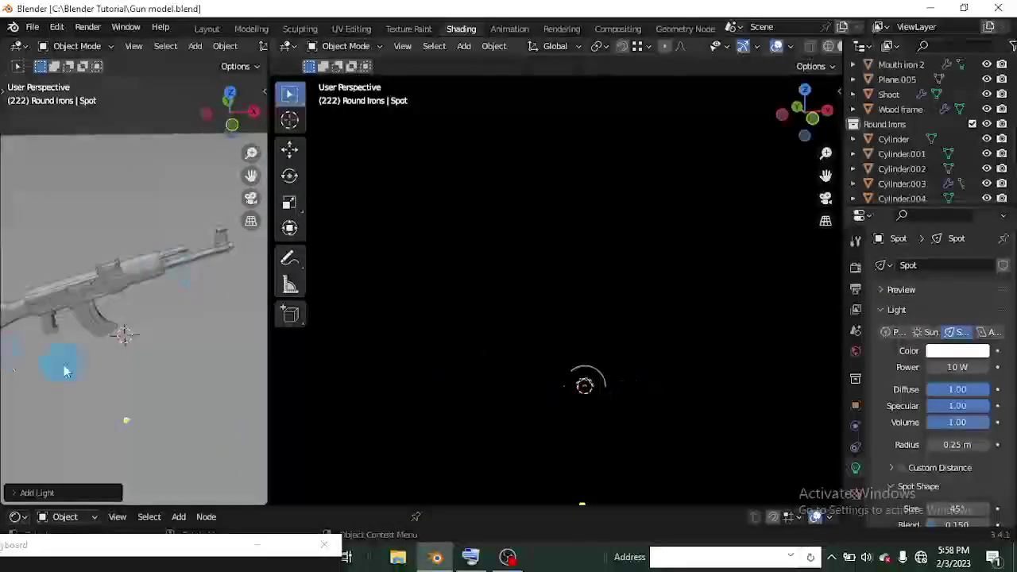
key(g)
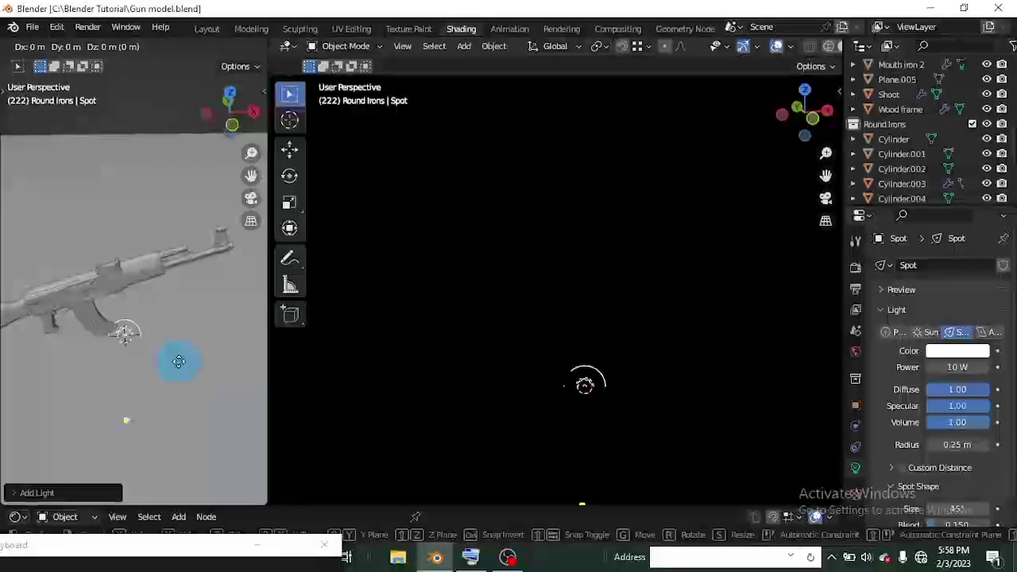
key(z)
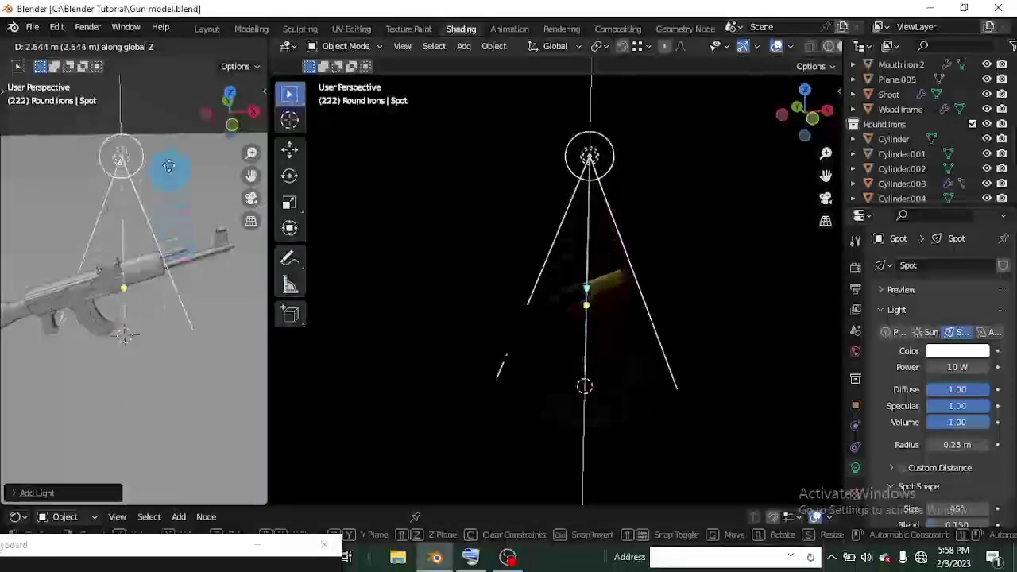
click(138, 144)
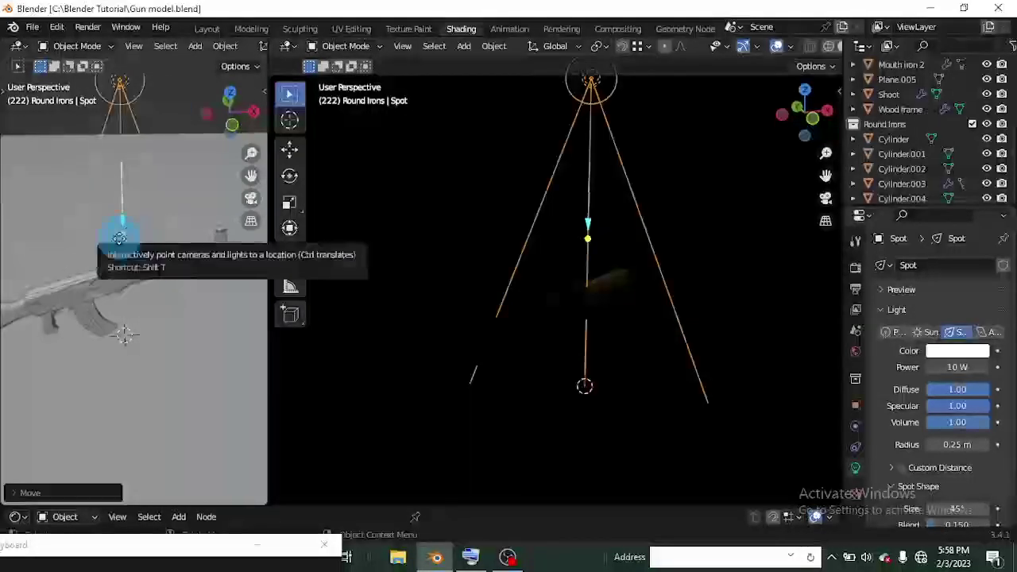
Step: Tilt the spot light's direction away from straight down and set its power to 300 W
mouse_move(123, 221)
mouse_down()
mouse_move(121, 190)
mouse_move(124, 211)
mouse_up()
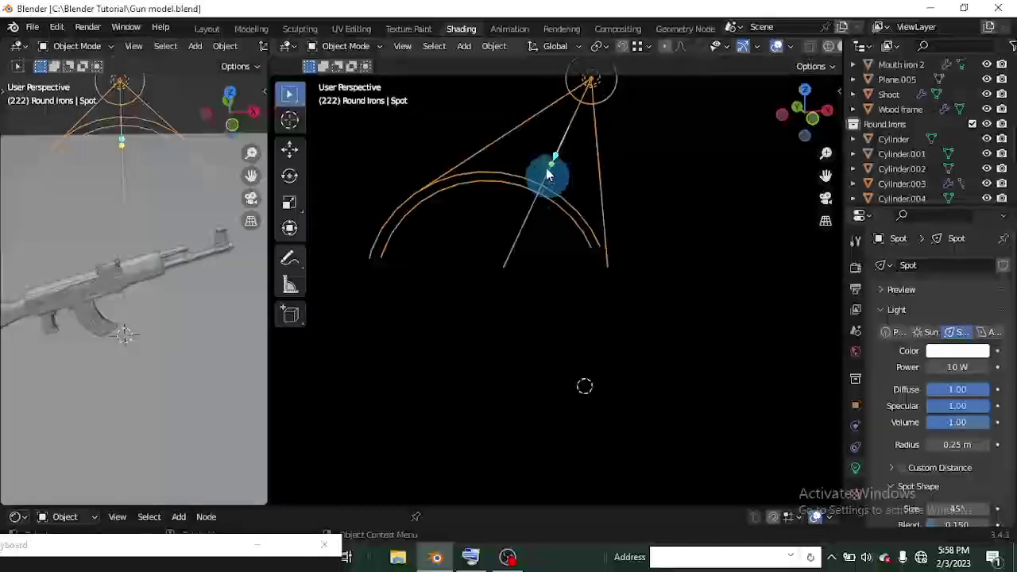
click(937, 367)
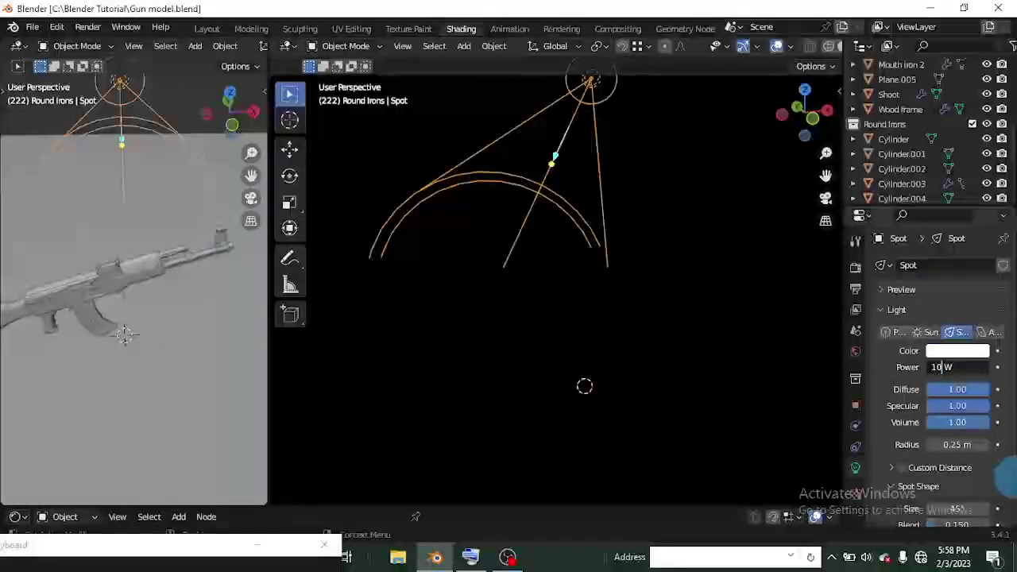
key(BackSpace)
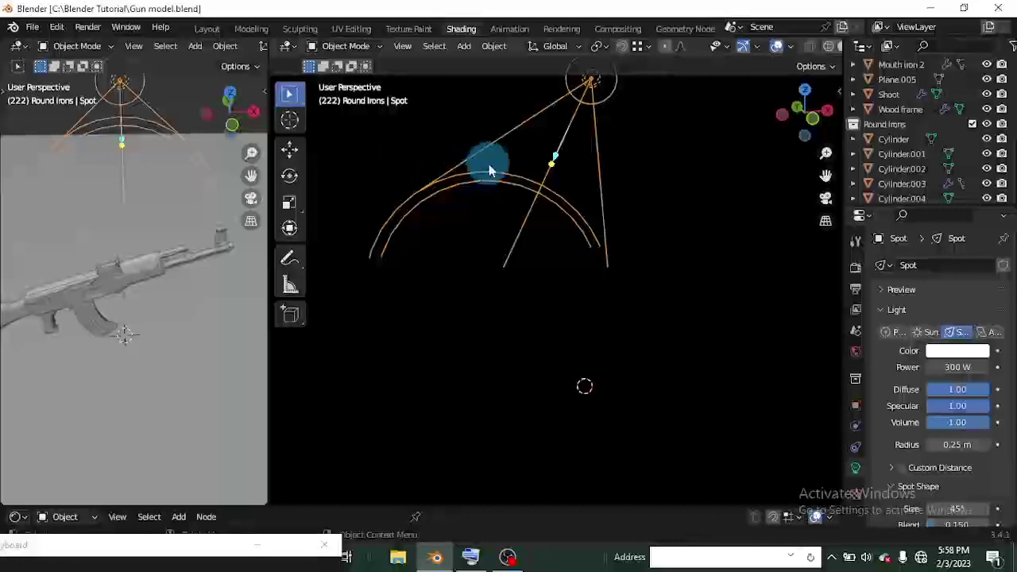
Step: Widen the spot light's cone to about 103° and aim it back down at the middle of the gun
middle_drag(109, 254, 182, 291)
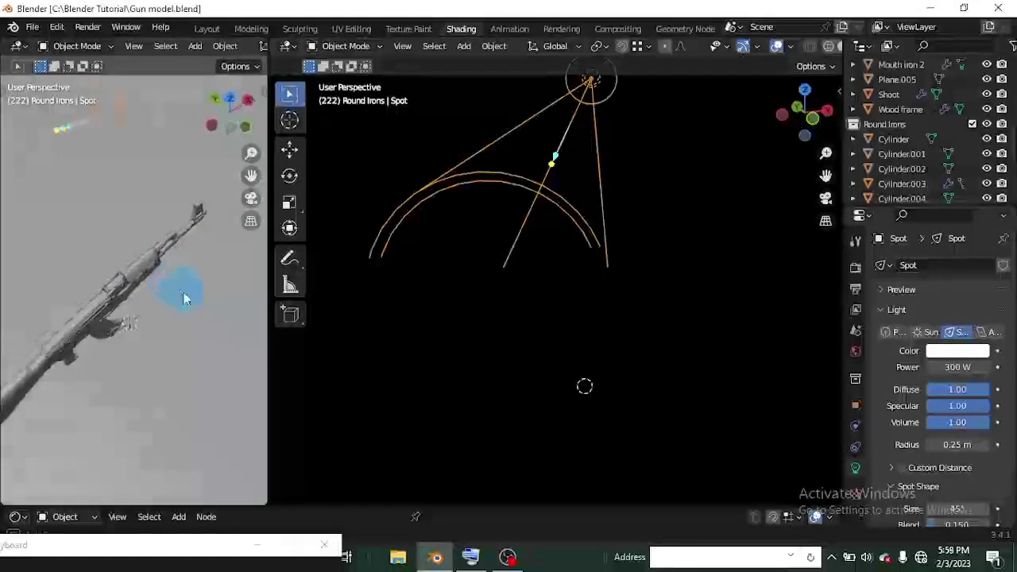
drag(57, 133, 92, 320)
drag(22, 139, 34, 165)
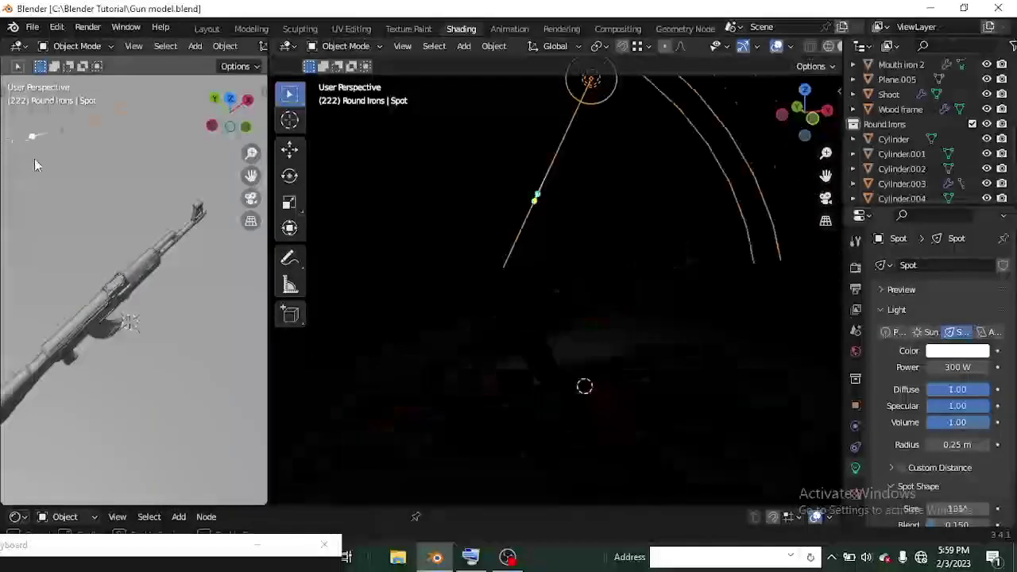
drag(92, 209, 262, 486)
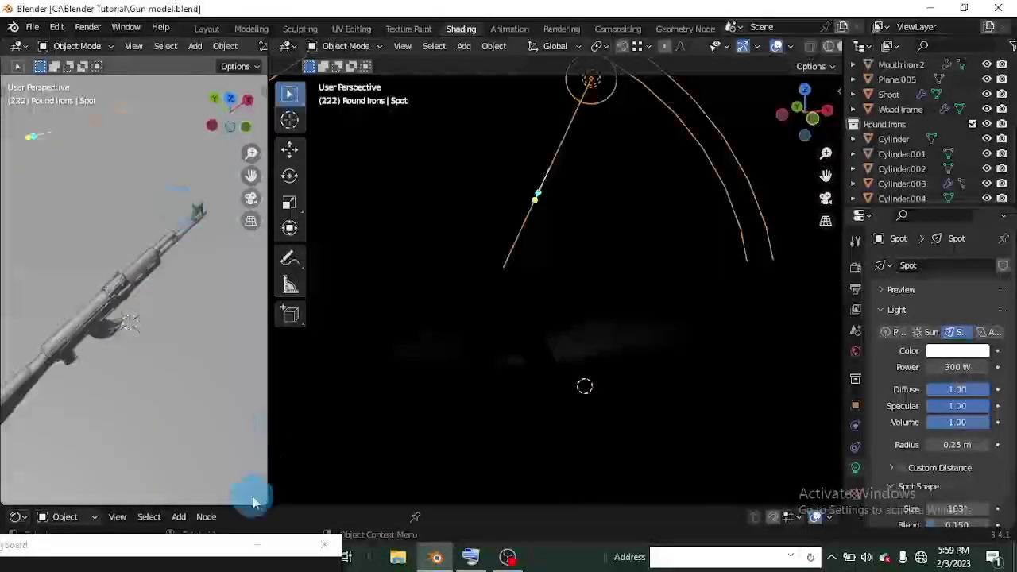
drag(271, 477, 526, 473)
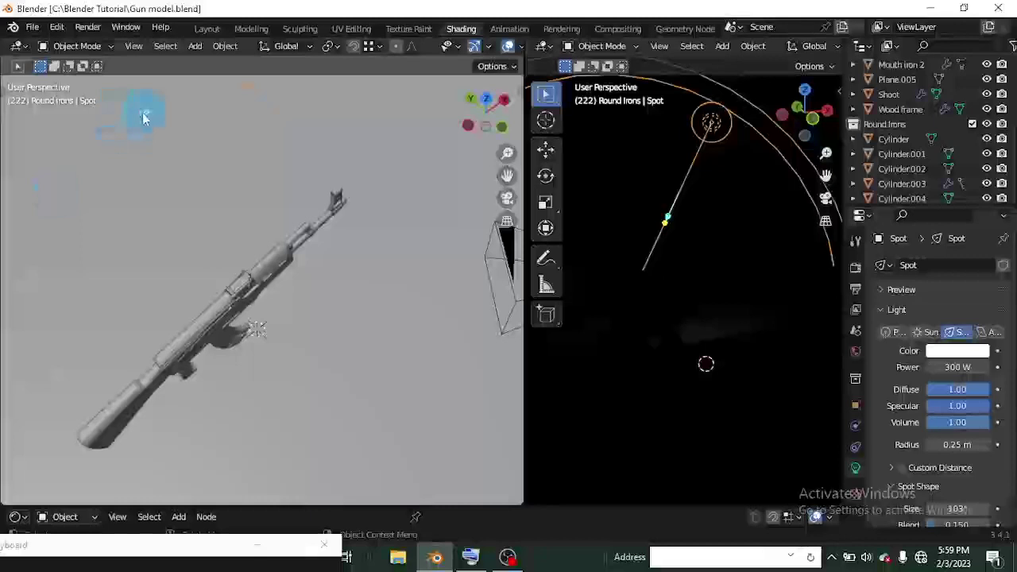
drag(139, 113, 235, 256)
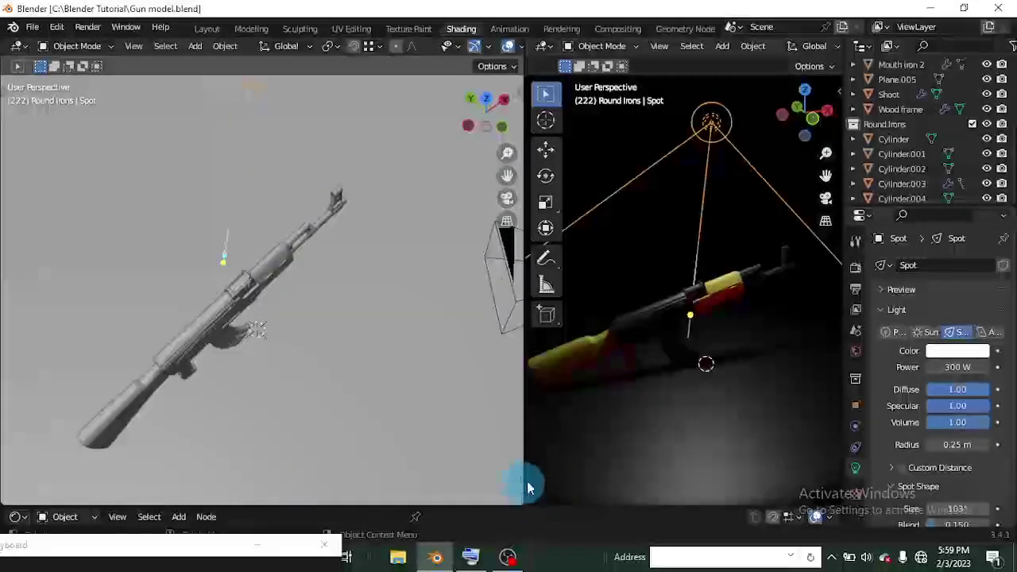
Step: Widen the rendered view to more than half the width and frame the gun with its pool of light
drag(526, 480, 343, 469)
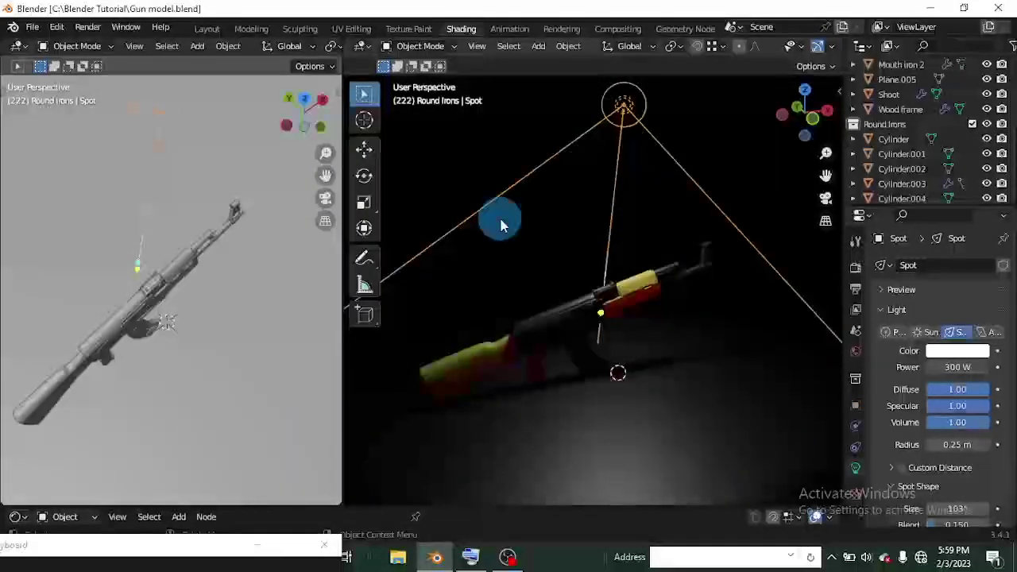
scroll(608, 320, down, 3)
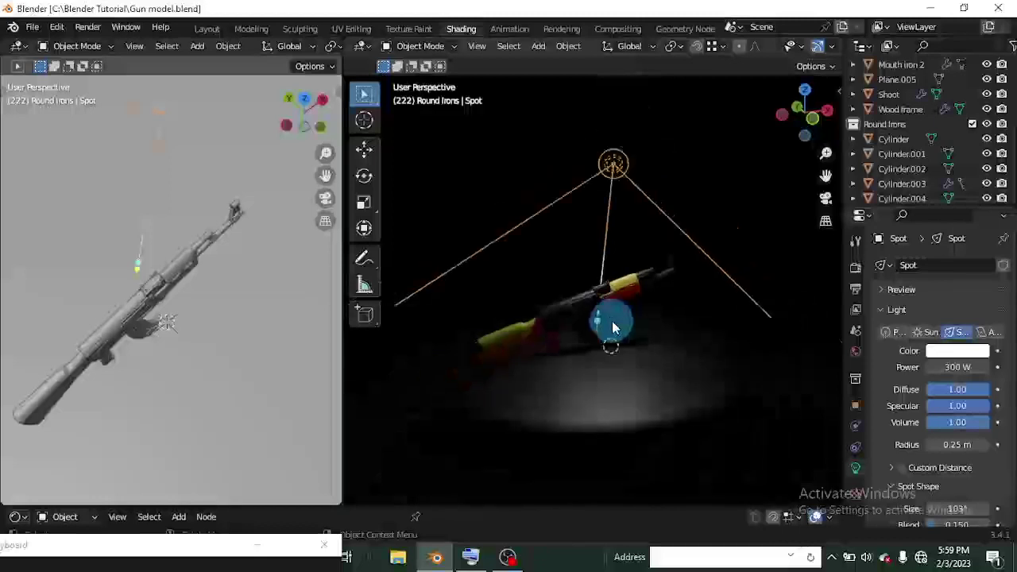
scroll(611, 325, up, 3)
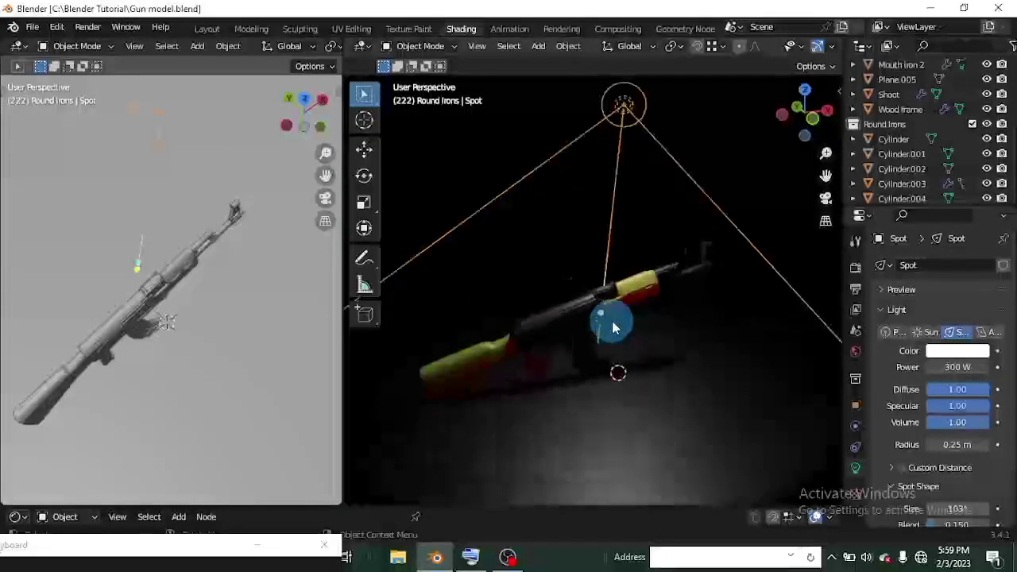
scroll(612, 326, down, 2)
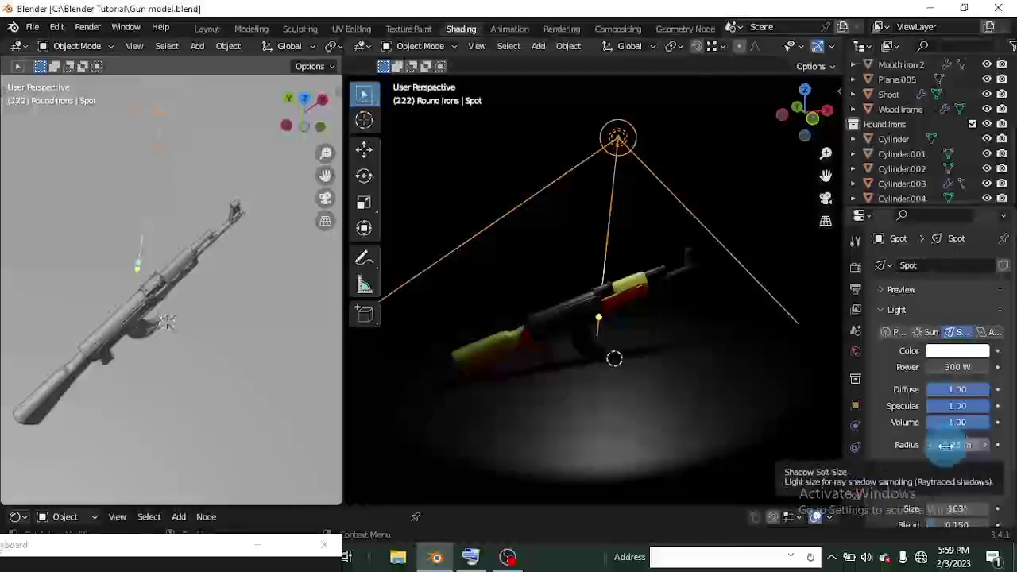
Step: Try the Point and Sun types on the spot light and return it to the Spot type
scroll(941, 449, down, 2)
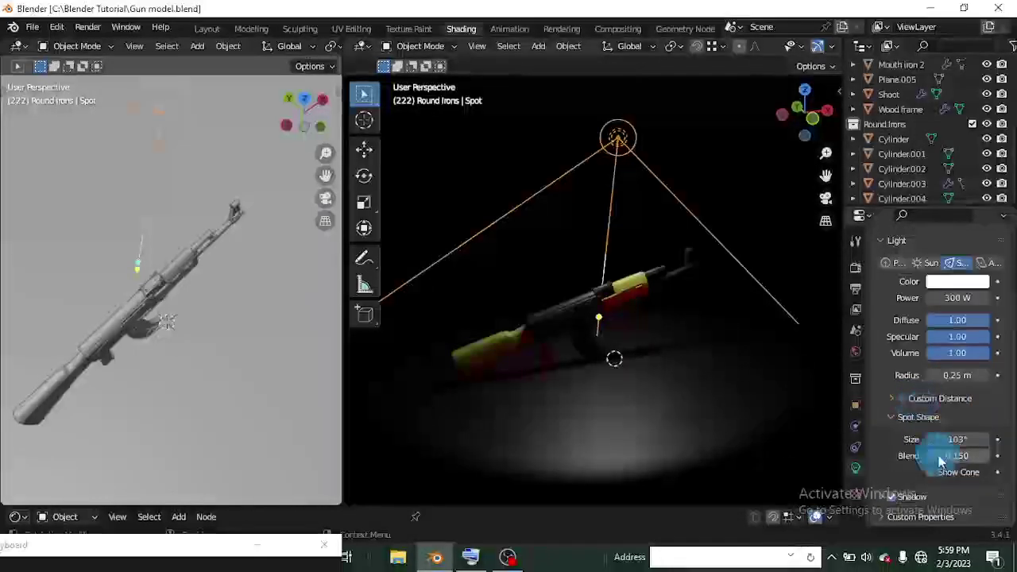
click(893, 263)
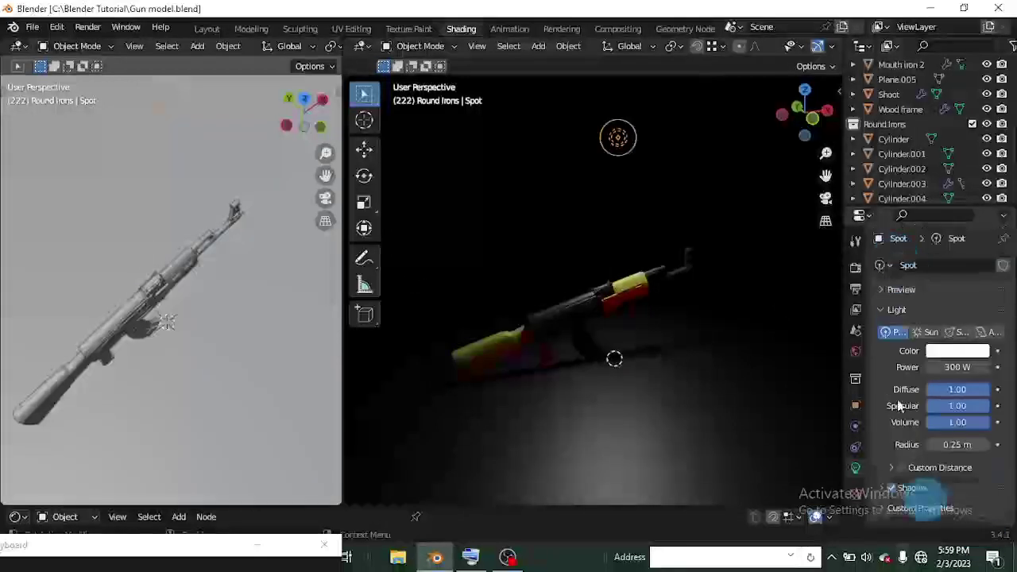
click(924, 332)
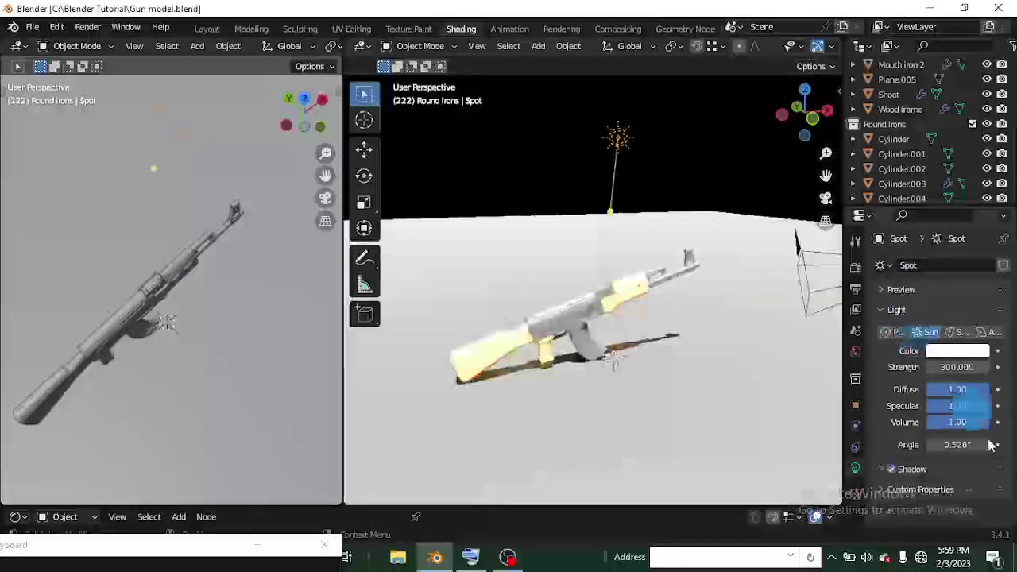
click(954, 335)
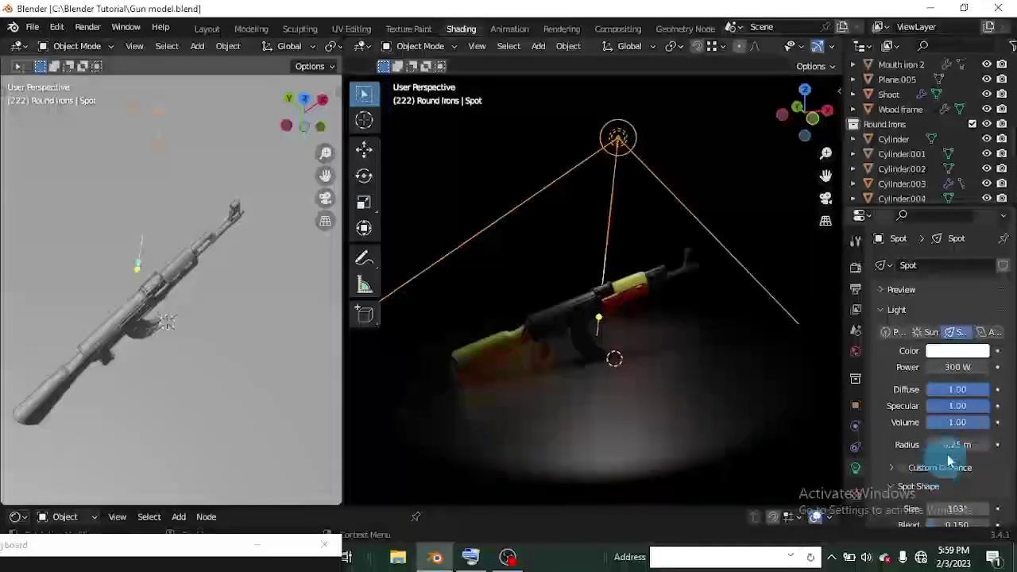
Step: Set the spot light's radius to 0.36 m and narrow its spot size to 95.4°
drag(964, 449, 933, 449)
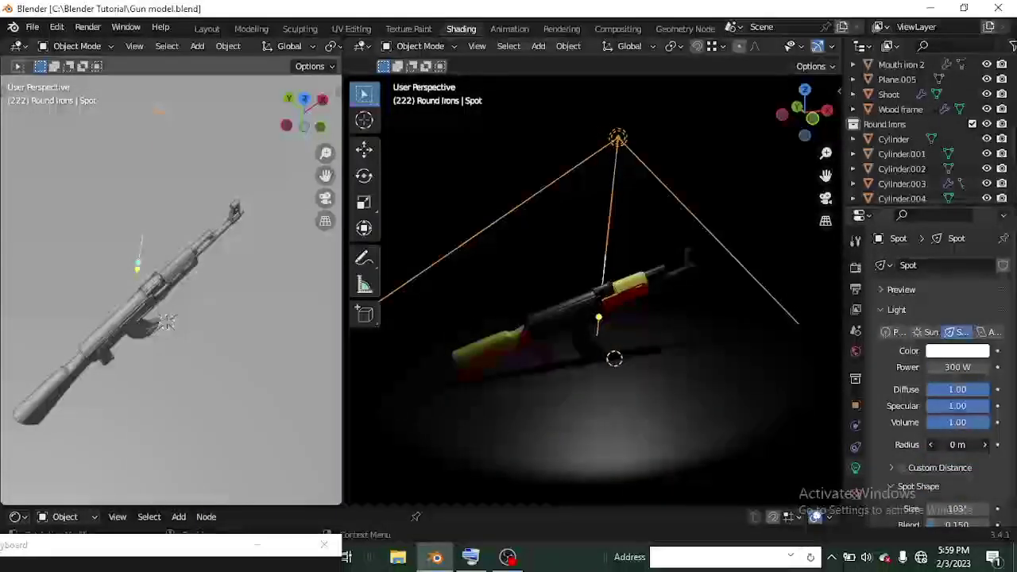
drag(958, 445, 962, 446)
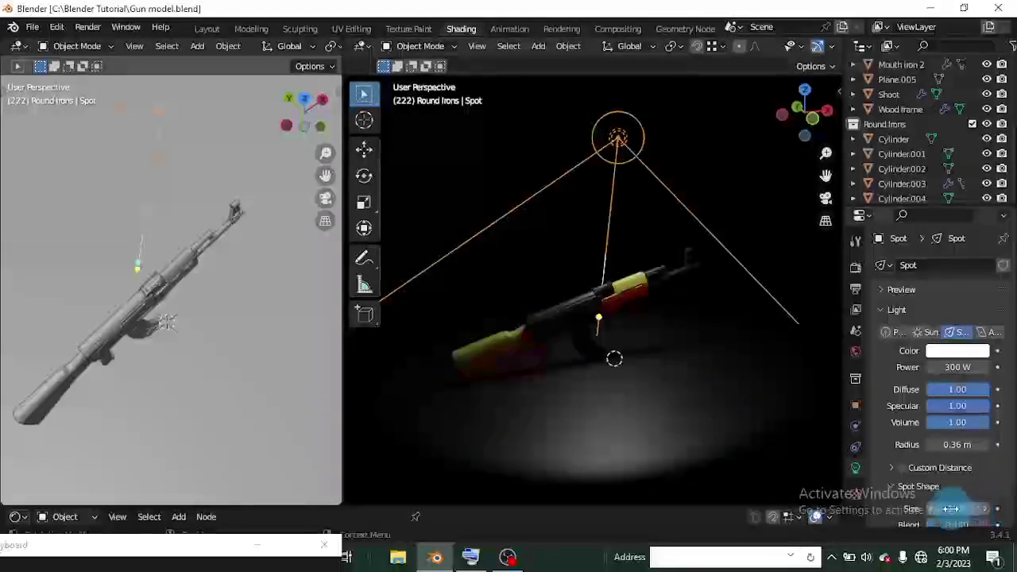
mouse_move(957, 508)
mouse_down()
mouse_move(969, 509)
mouse_move(942, 508)
mouse_up()
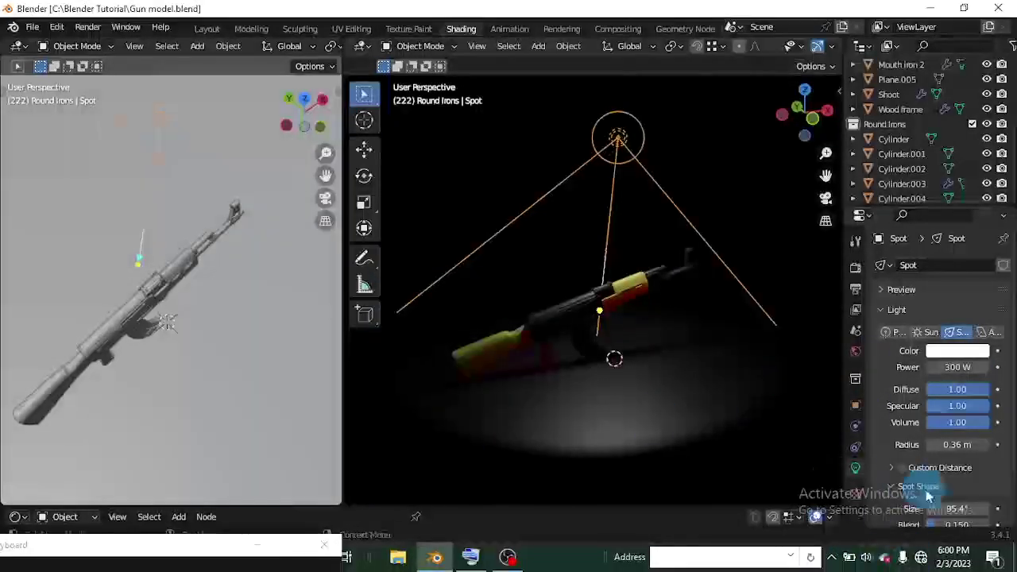
Step: Soften the edge of the spot light's pool with a blend of 0.483
scroll(957, 489, down, 2)
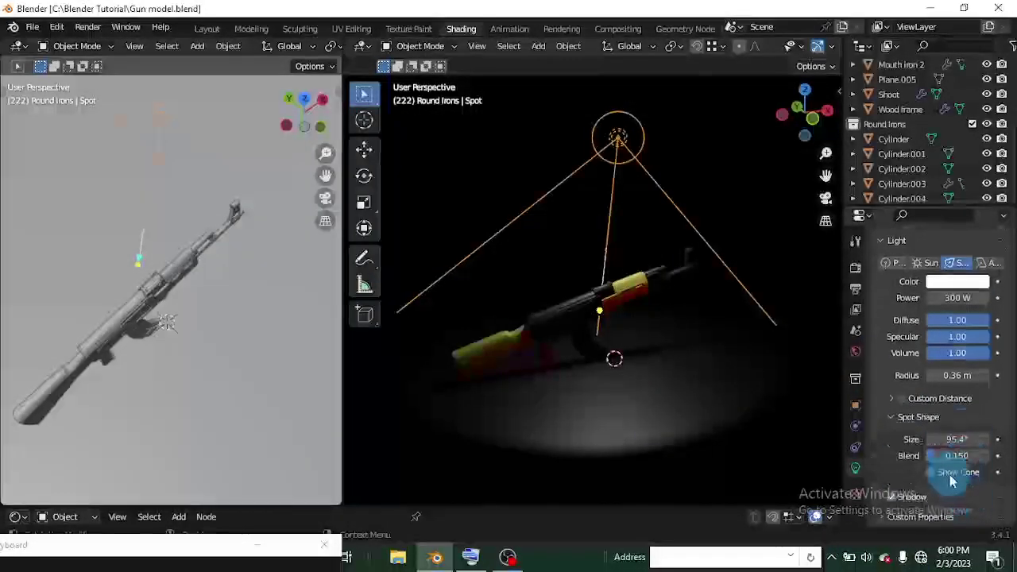
mouse_move(937, 455)
mouse_down()
mouse_move(989, 455)
mouse_move(927, 456)
mouse_up()
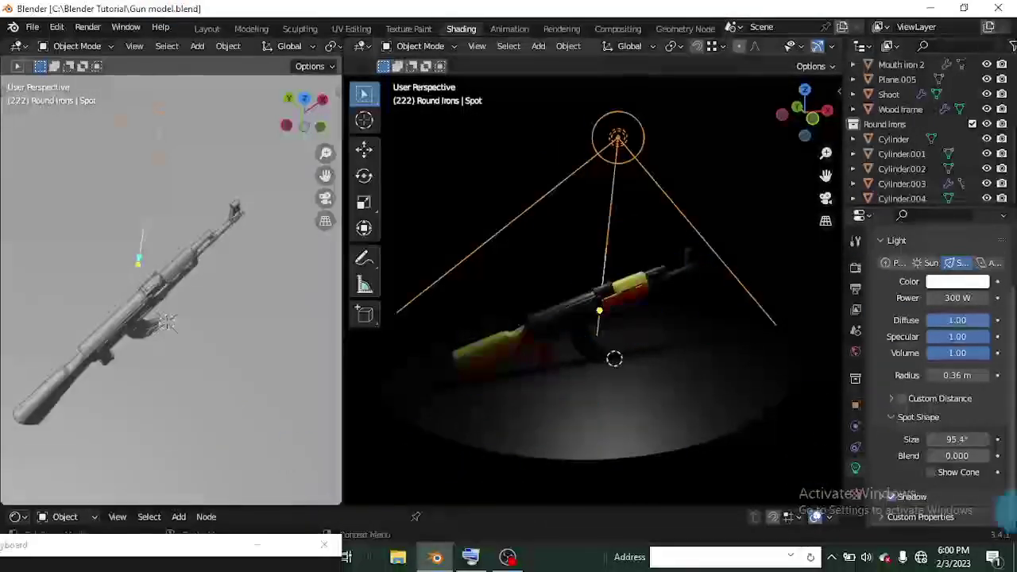
mouse_move(953, 455)
mouse_down()
mouse_move(979, 455)
mouse_move(959, 469)
mouse_up()
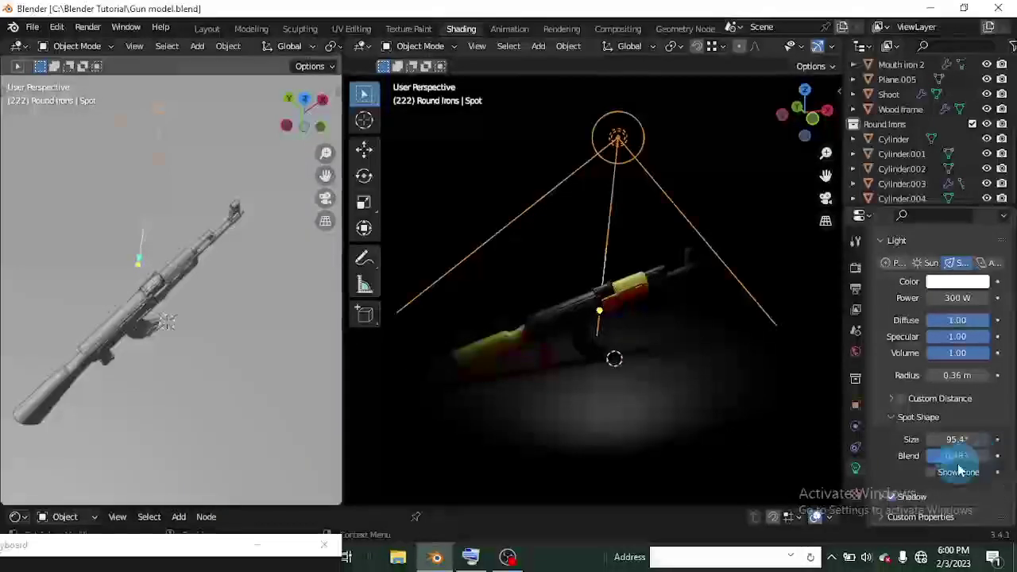
Step: Turn on the spot light's cone display to check its coverage, and turn it off again
click(696, 159)
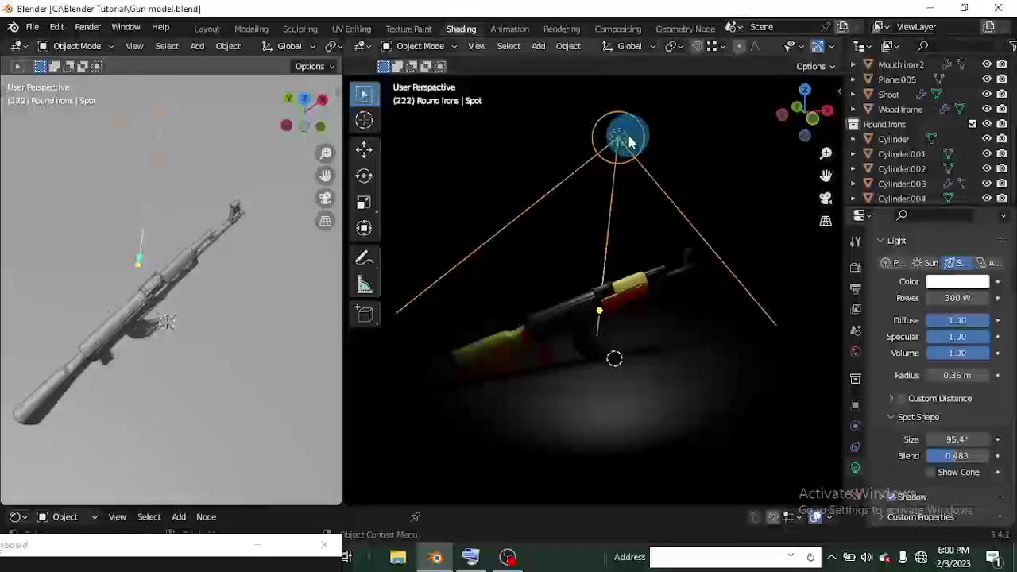
click(931, 473)
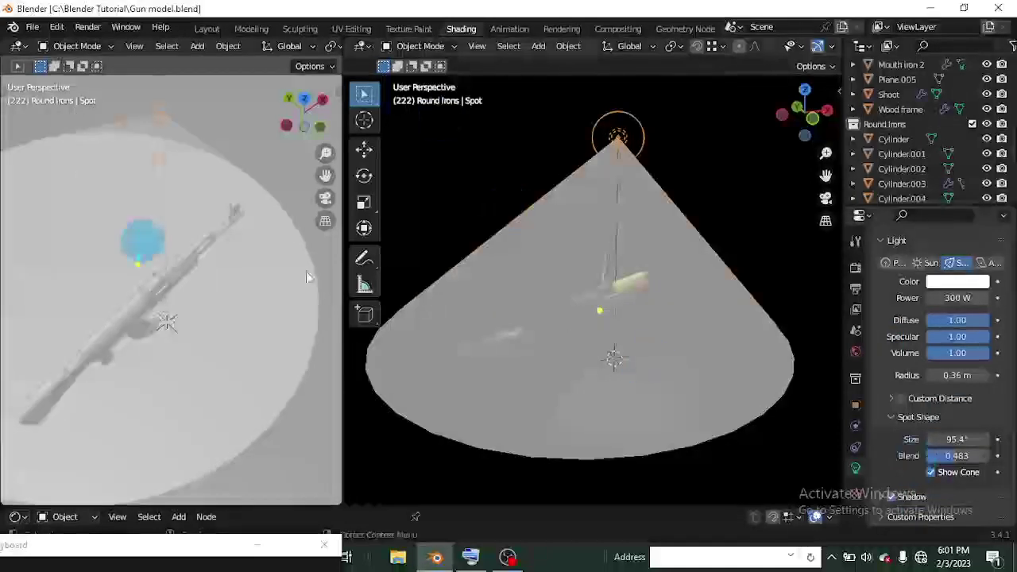
click(931, 474)
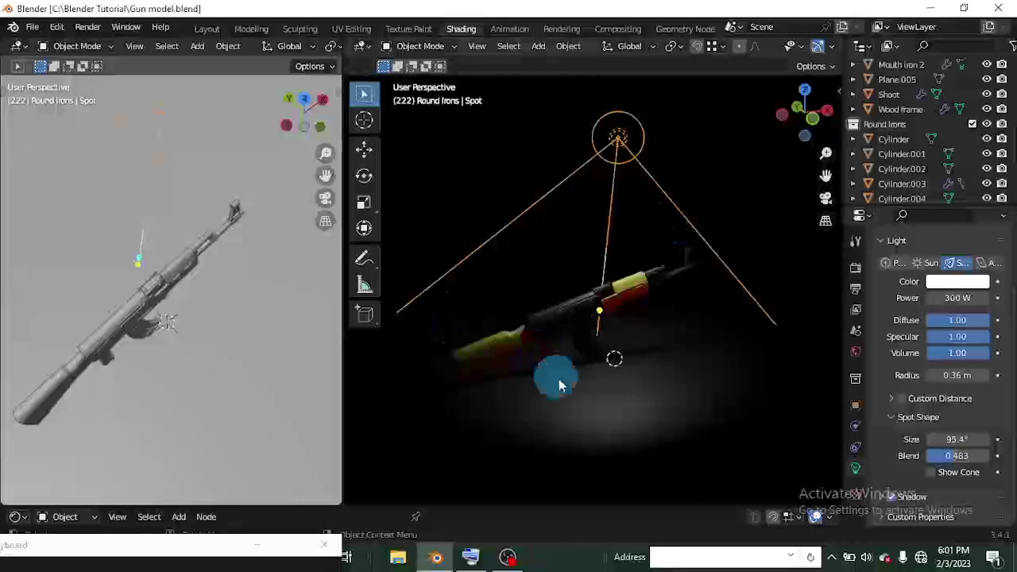
Step: Re-aim the spot light at the floor beside the gun's magazine, near the 3D cursor
mouse_move(498, 352)
middle_down()
mouse_move(530, 368)
mouse_move(726, 354)
mouse_move(540, 375)
mouse_move(438, 334)
mouse_move(501, 353)
middle_up()
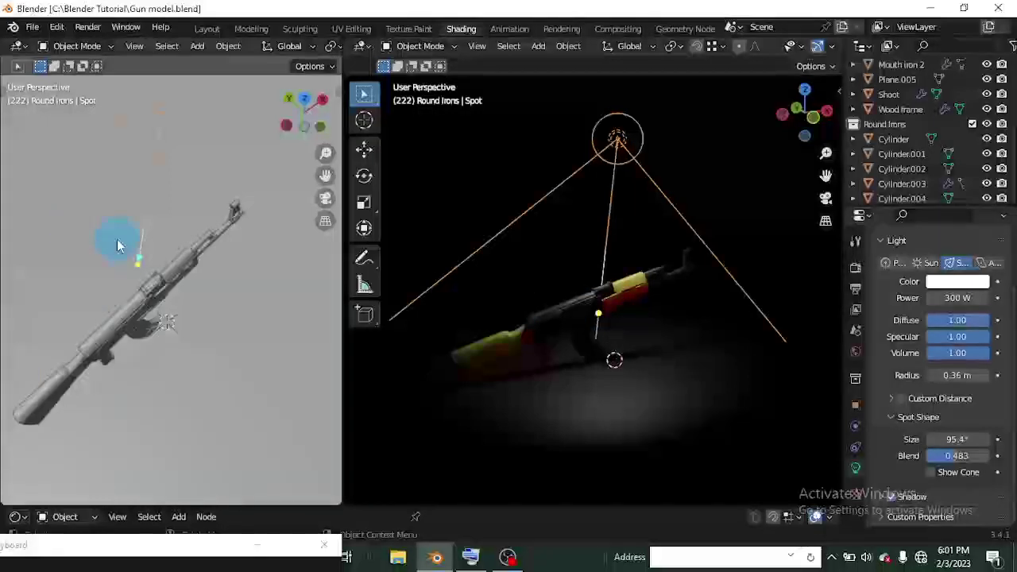
middle_drag(117, 239, 144, 277)
drag(148, 282, 162, 324)
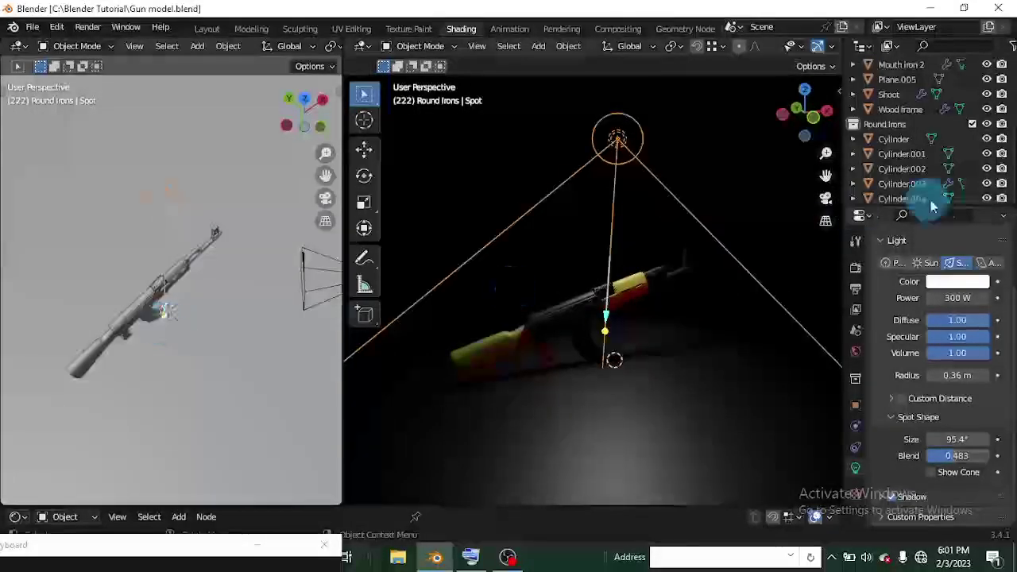
Step: Change the spot light to a square area light aimed slightly toward the stock, and enlarge its size to 1.78 m
click(987, 262)
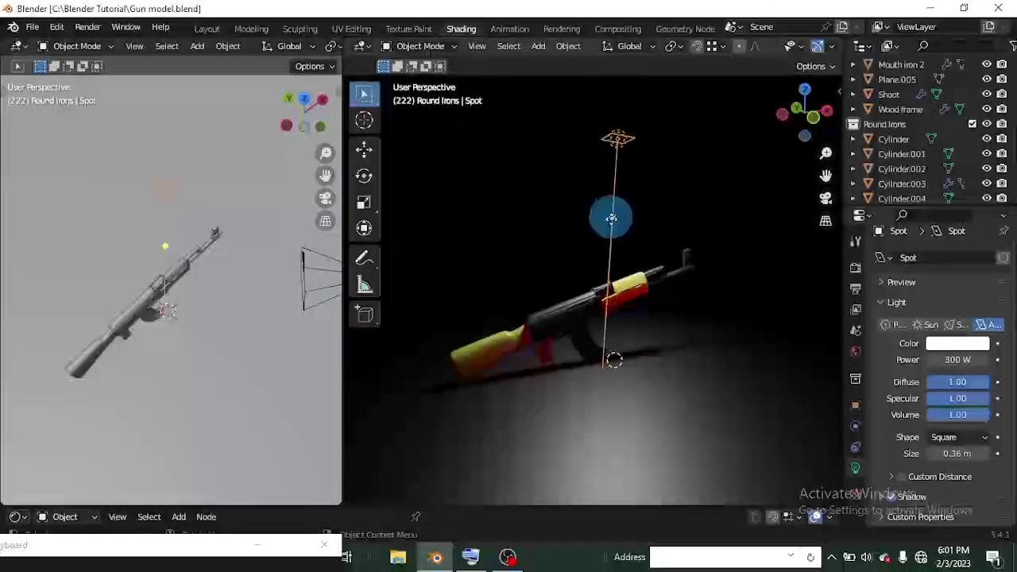
drag(611, 210, 611, 206)
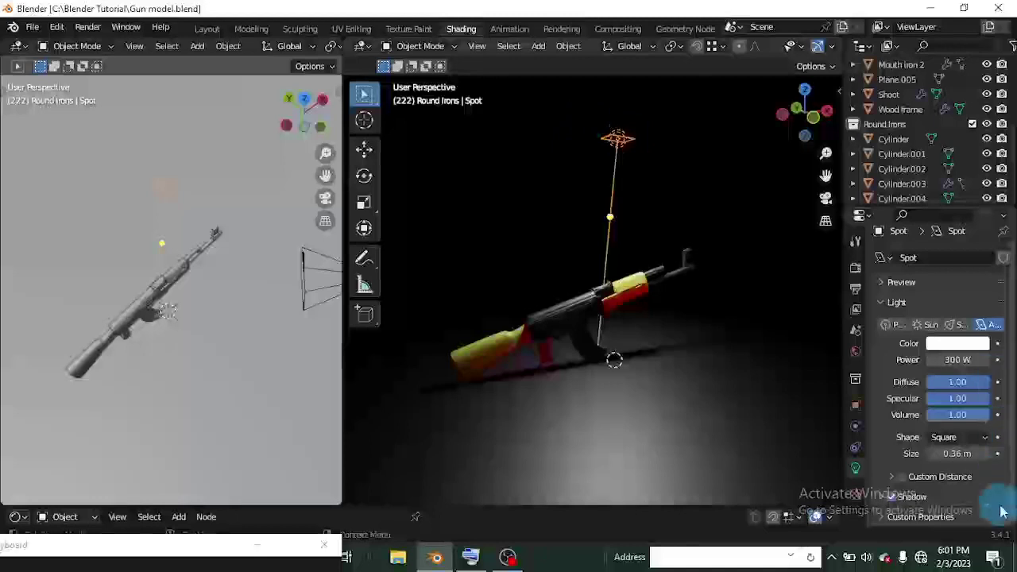
drag(957, 453, 1011, 454)
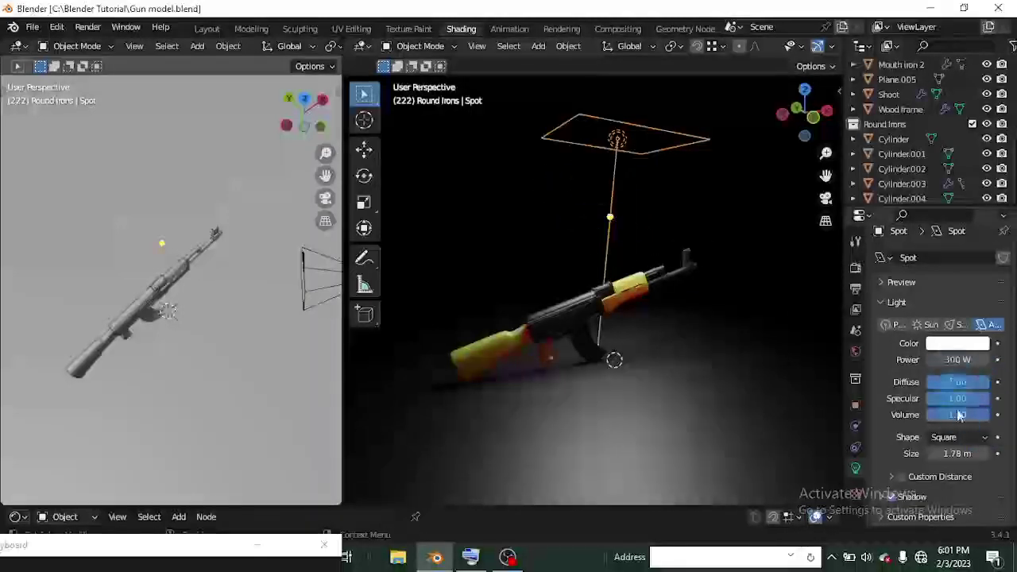
Step: Reduce the square area light's size to 1.41 m and re-aim it at the floor between the gun's magazine and grip
mouse_move(957, 454)
mouse_down()
mouse_move(933, 453)
mouse_move(968, 463)
mouse_up()
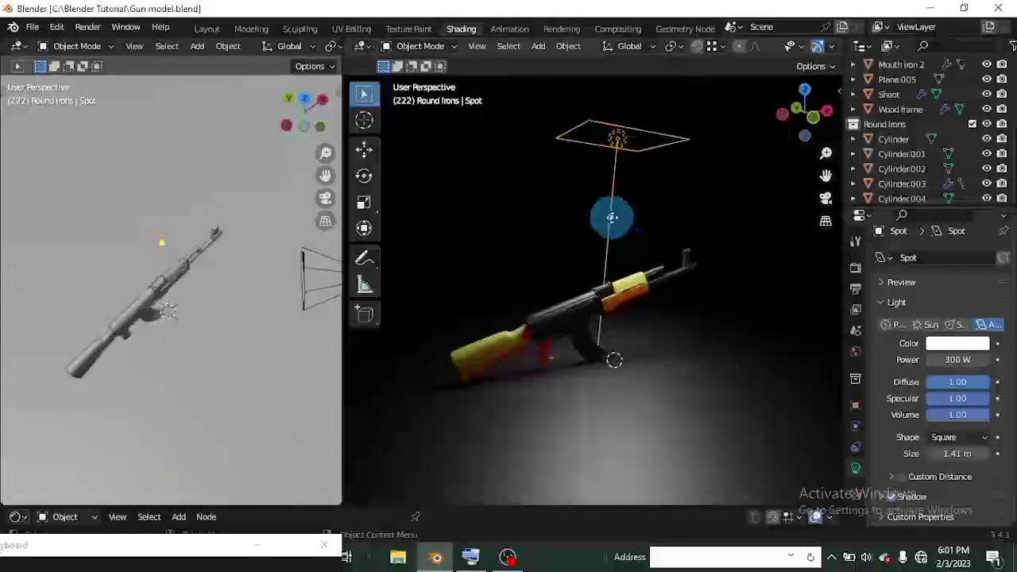
drag(614, 213, 586, 356)
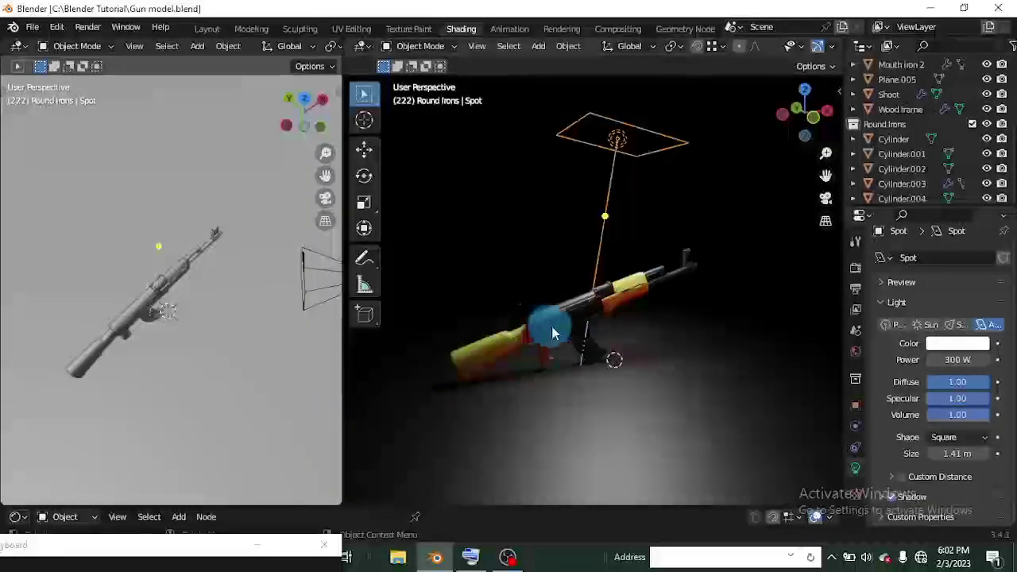
Step: Lower the area light's power to 100 W
middle_drag(504, 335, 449, 283)
click(959, 359)
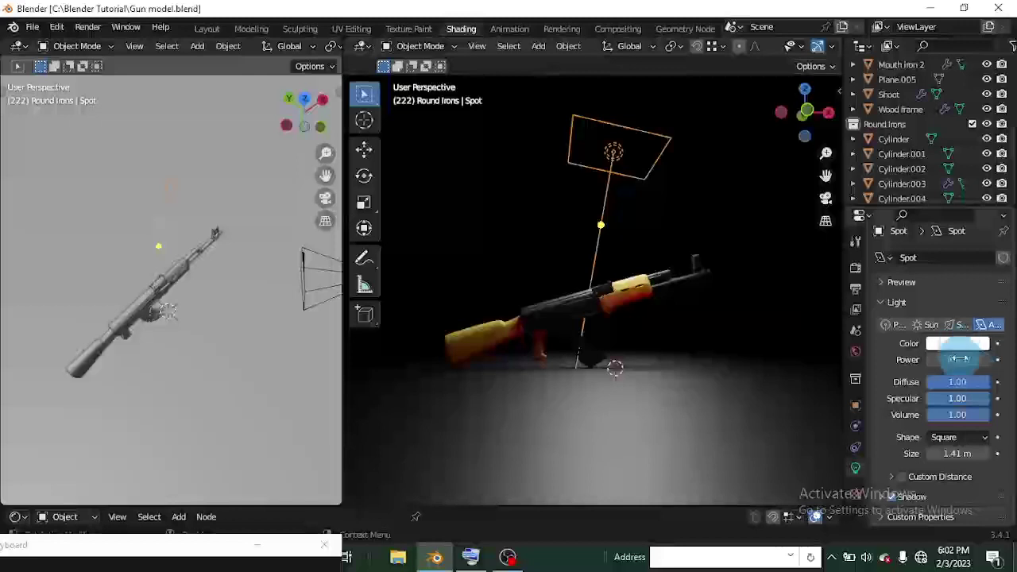
click(1011, 460)
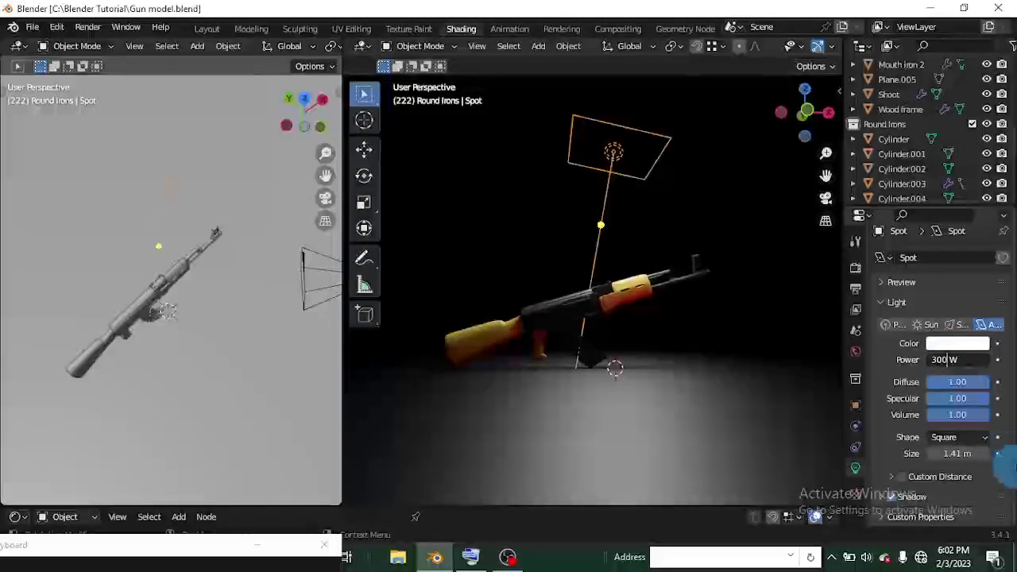
key(BackSpace)
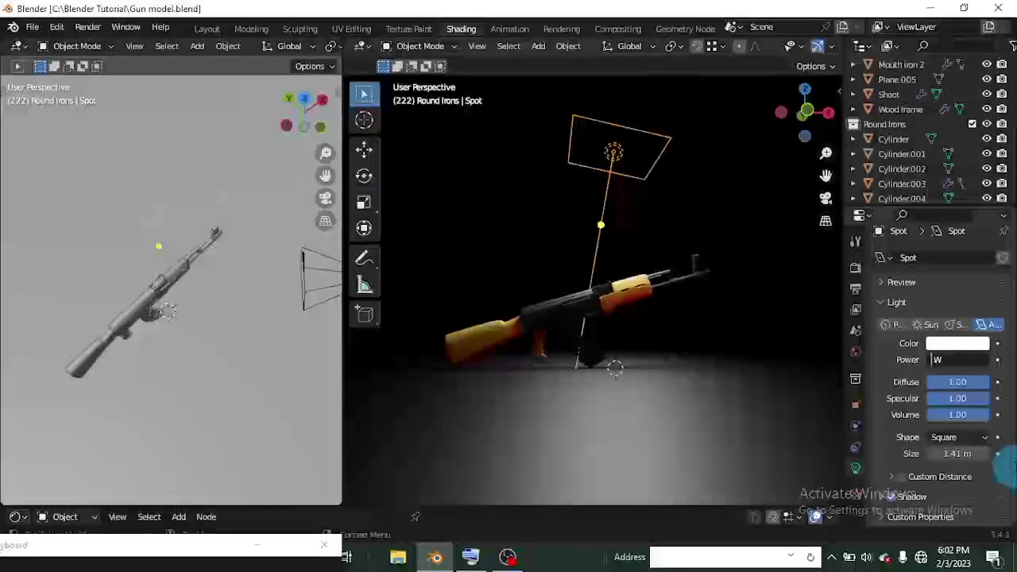
key(Return)
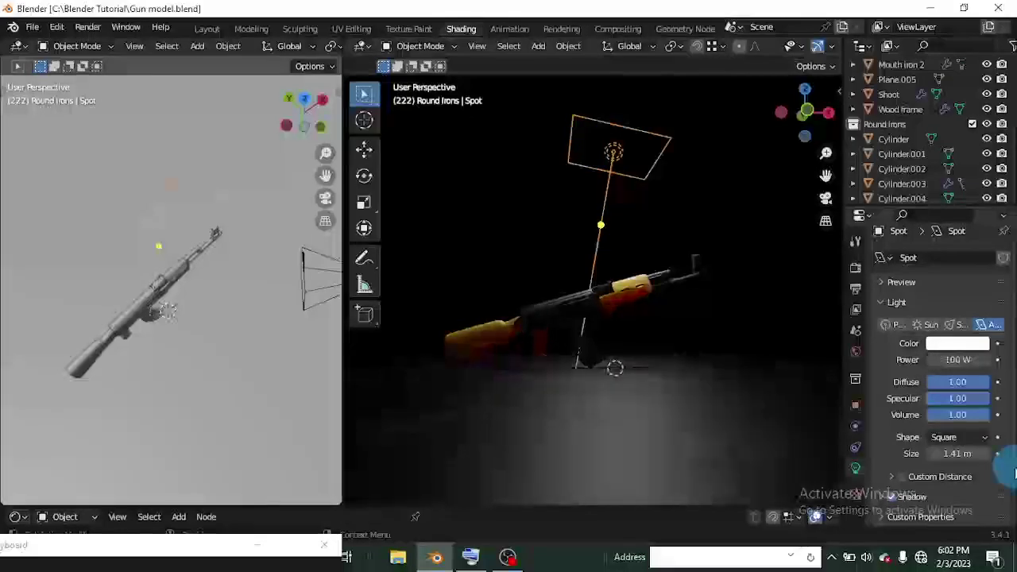
Step: Tint the area light pale cyan with a hue of 0.505 and a saturation of 0.596
middle_drag(658, 340, 699, 390)
click(973, 344)
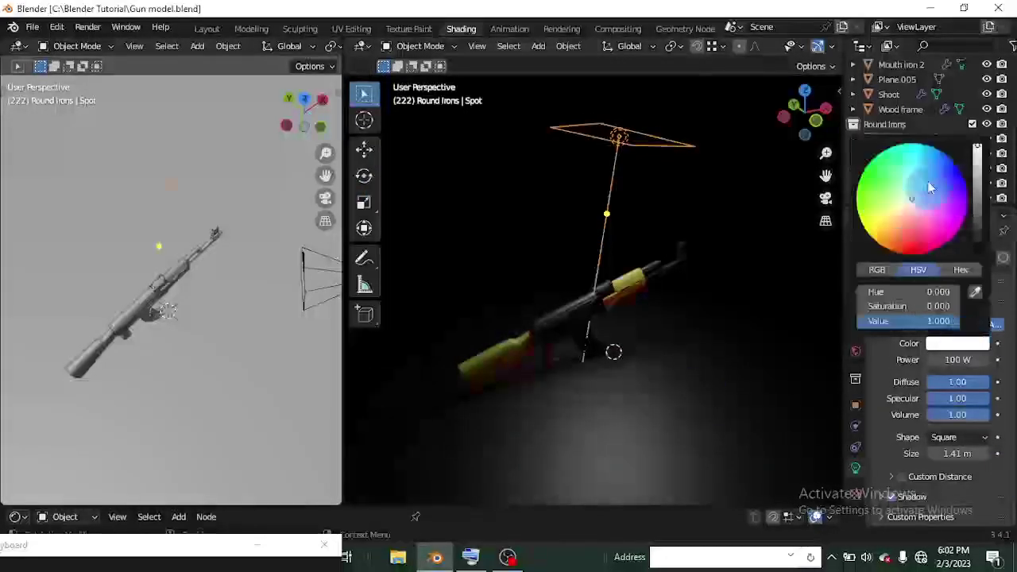
click(921, 151)
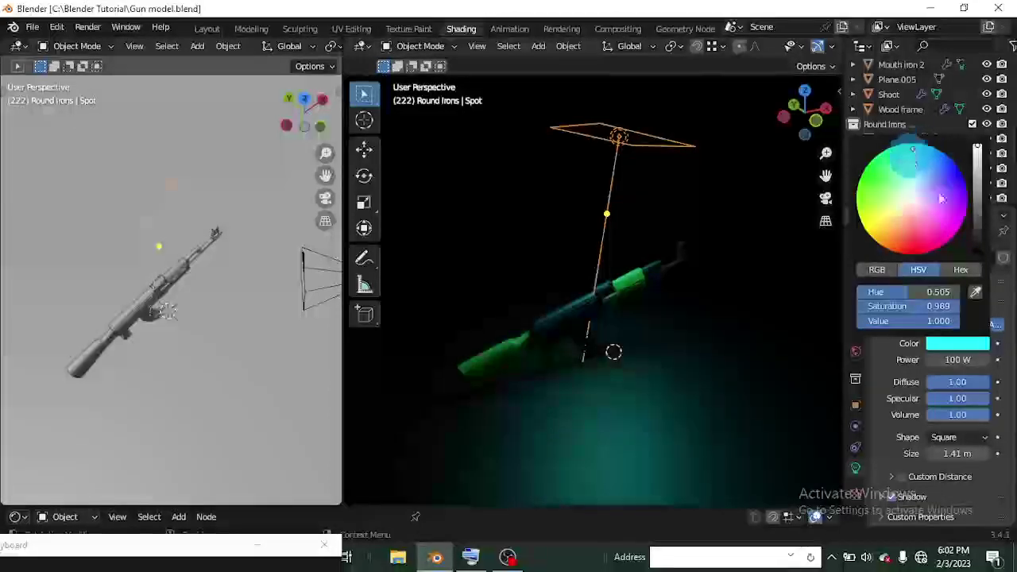
drag(938, 306, 904, 306)
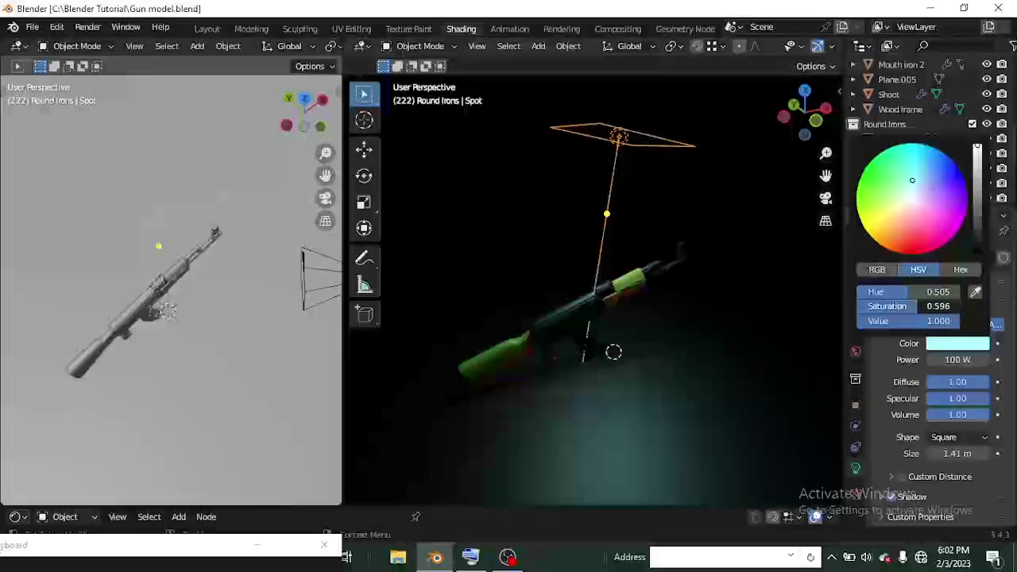
Step: Try the Rectangle and Ellipse shapes on the area light, and return it to Square
middle_drag(730, 308, 708, 312)
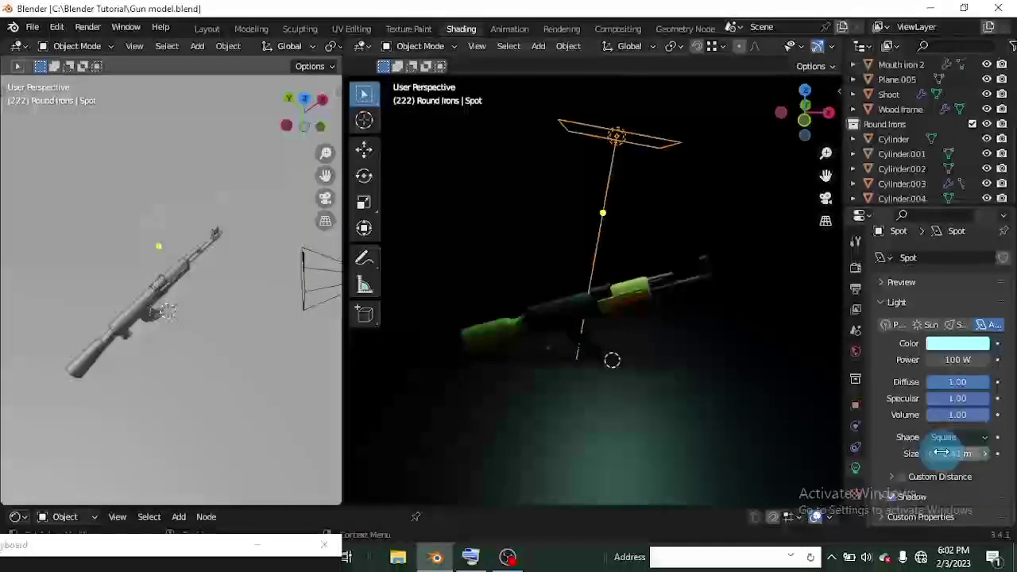
click(985, 439)
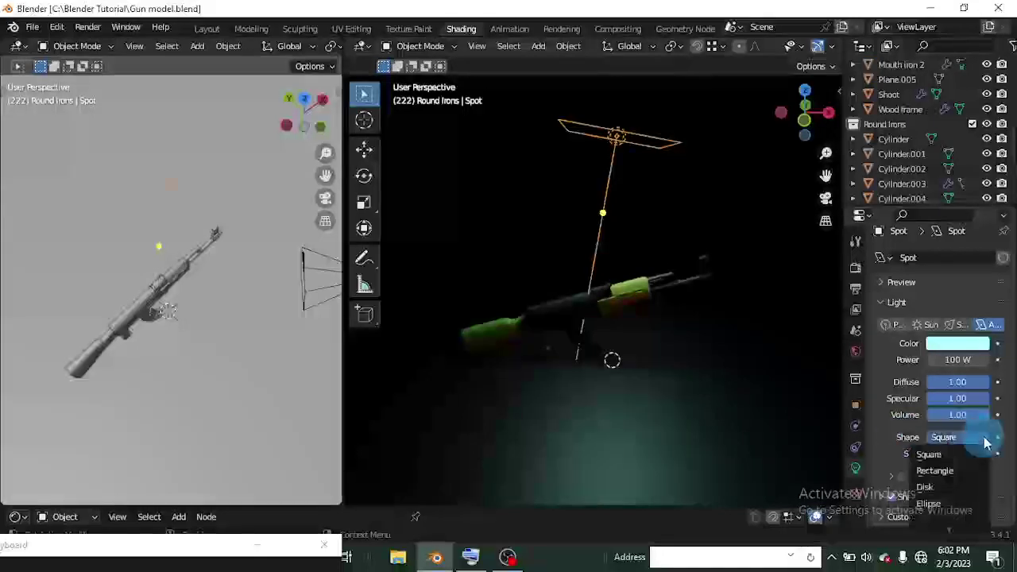
click(969, 482)
click(977, 440)
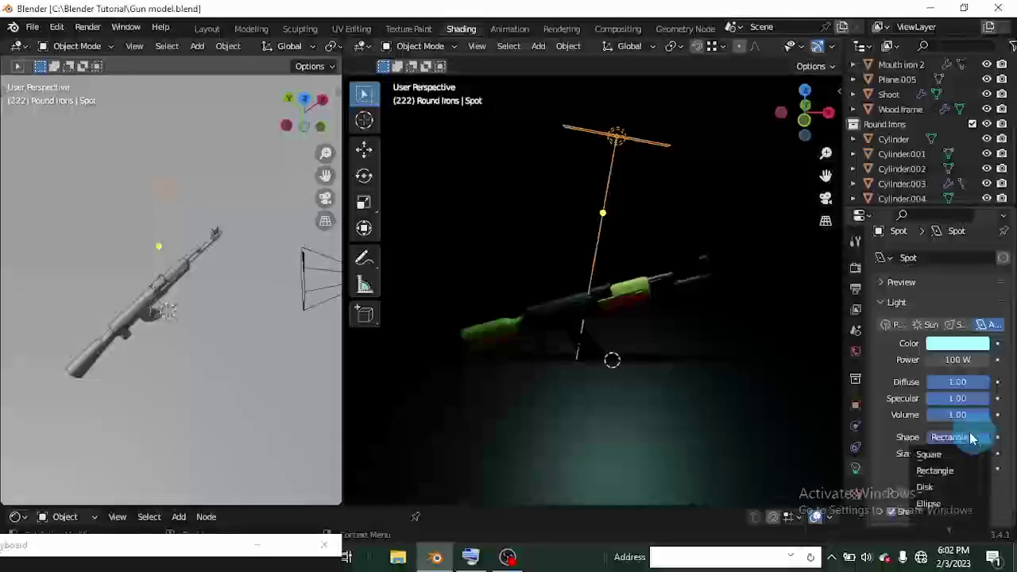
click(965, 450)
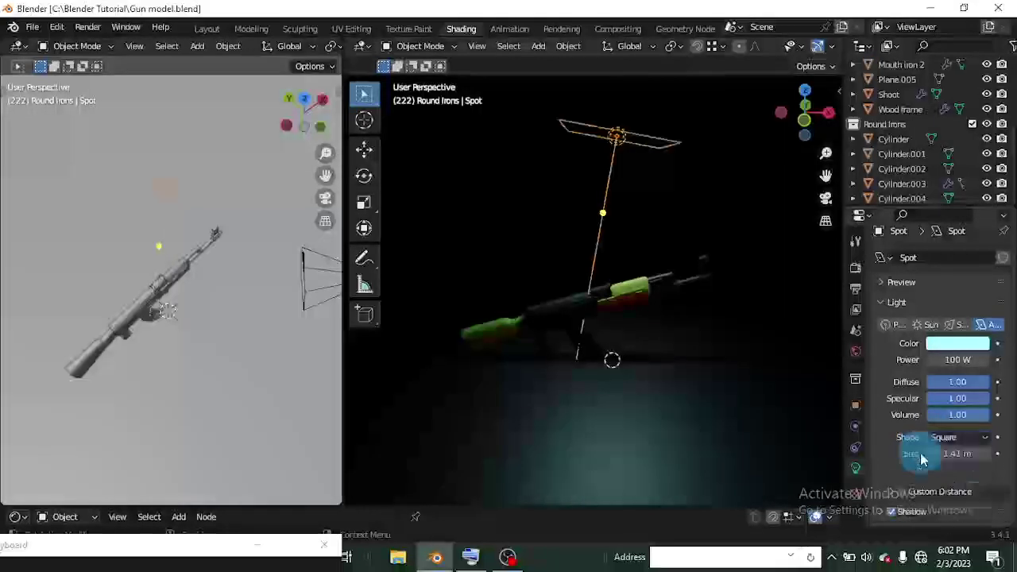
click(975, 438)
click(975, 503)
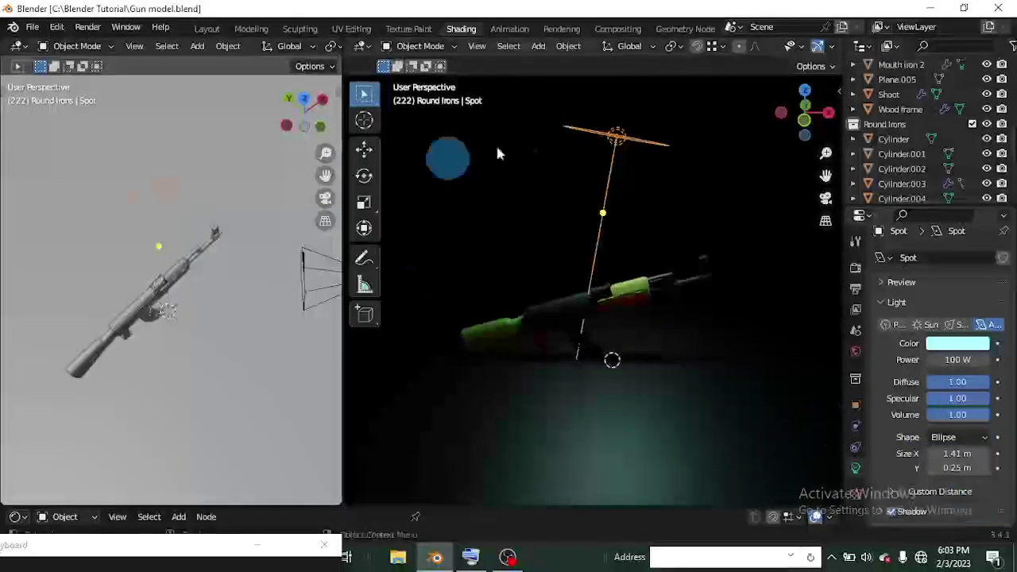
middle_drag(572, 222, 594, 278)
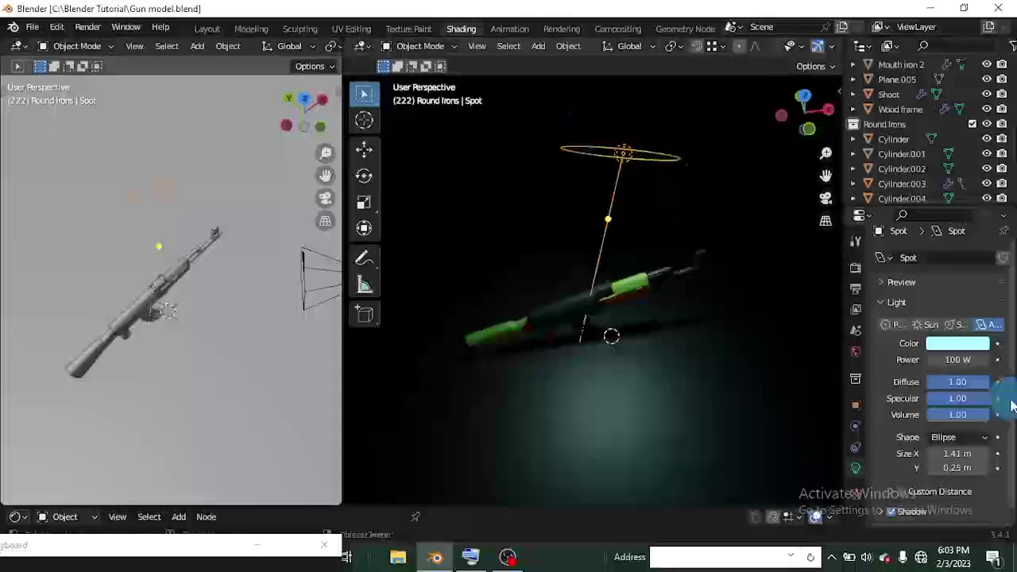
click(982, 438)
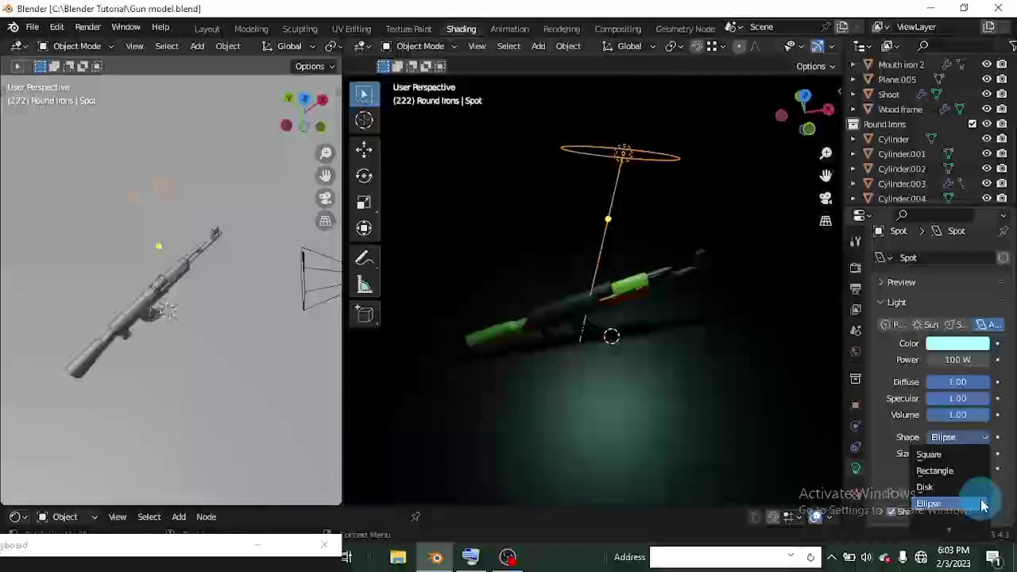
click(928, 454)
middle_drag(618, 290, 474, 130)
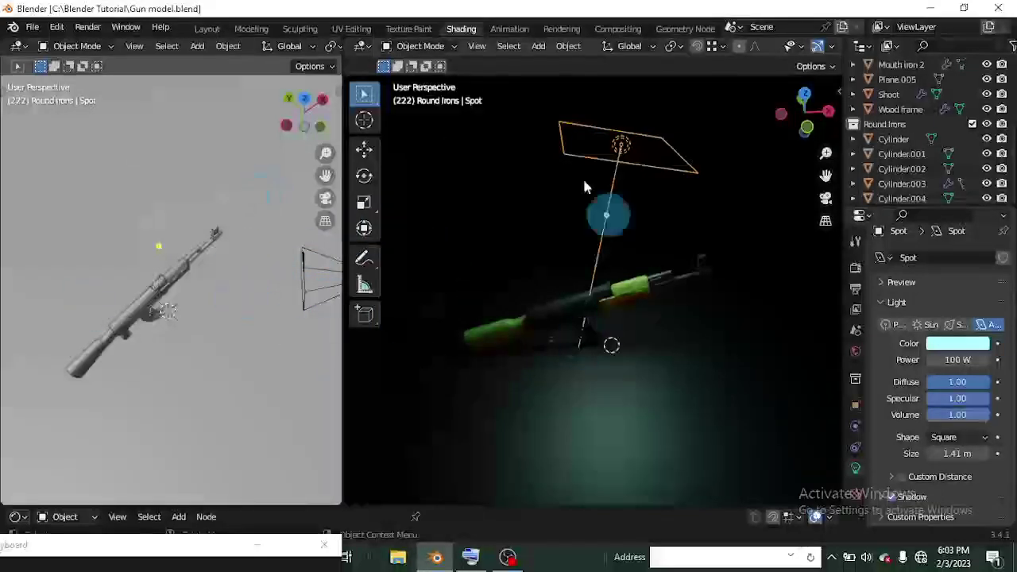
middle_drag(659, 302, 593, 256)
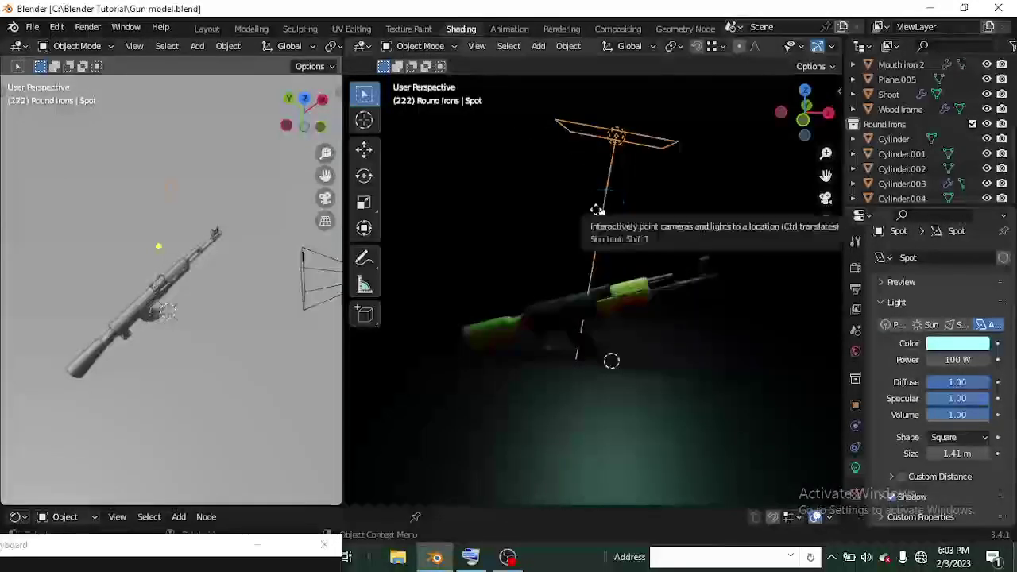